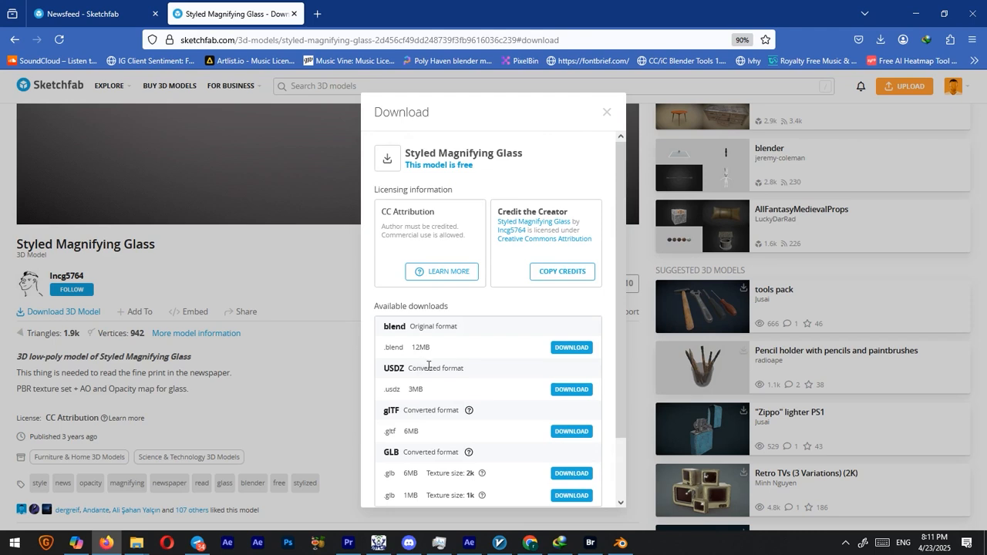
Review the download formats of the Styled Magnifying Glass model and locate the Lupa file in the 3d magnify source folder.
{"action": "scroll", "coordinate": [428, 366], "scroll_direction": "down", "scroll_amount": 1}
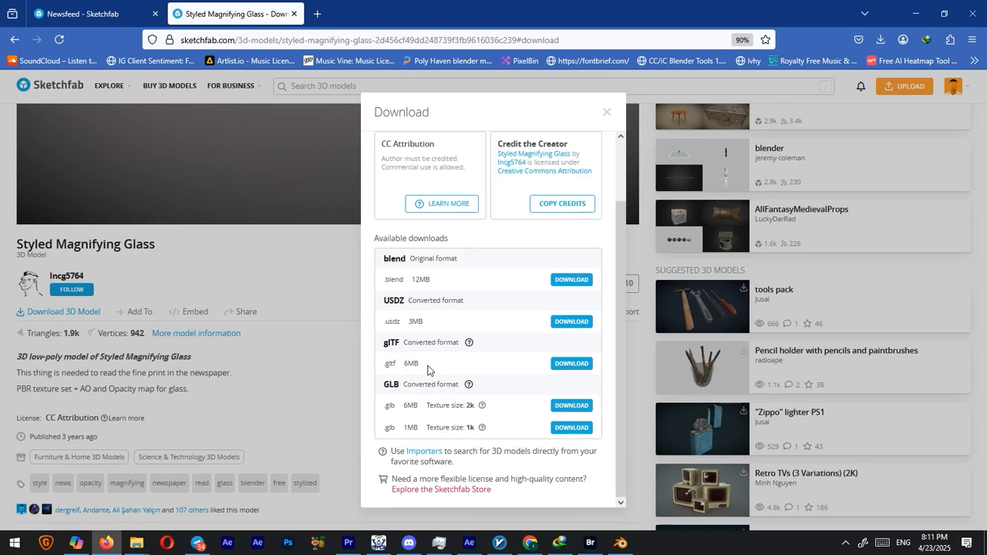
{"action": "left_click", "coordinate": [606, 113]}
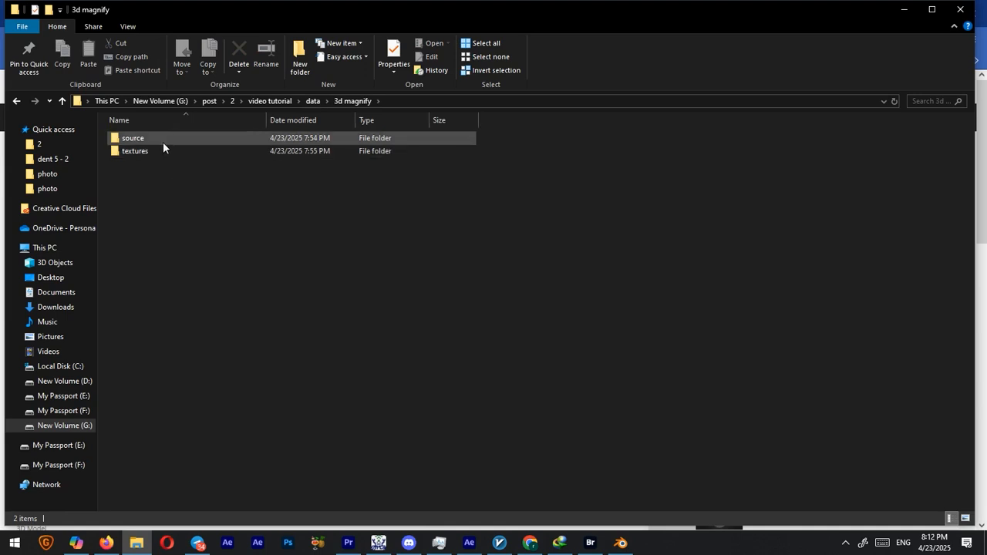
{"action": "double_click", "coordinate": [162, 138]}
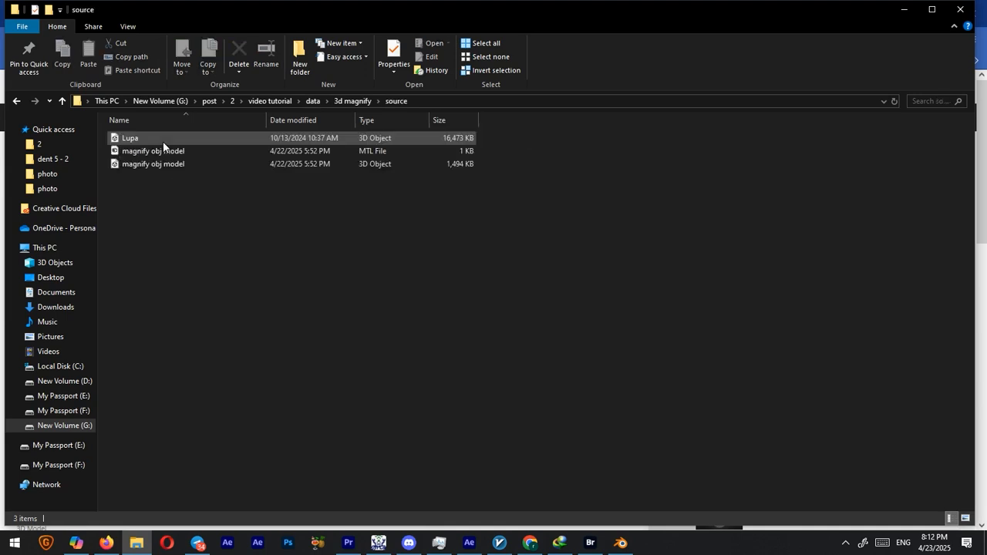
{"action": "left_click", "coordinate": [161, 140]}
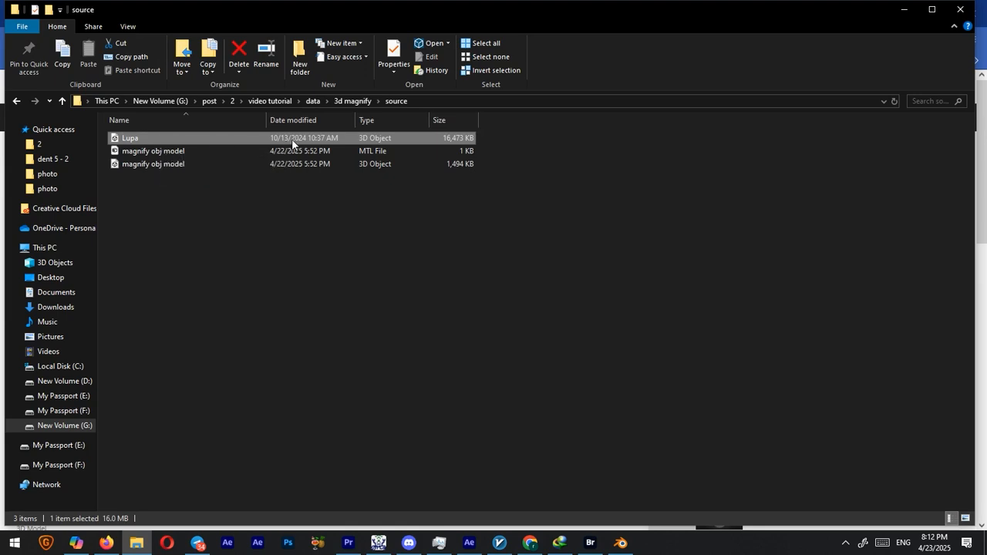
Switch to Blender and import the Lupa model as glTF 2.0 from G:\post\2\video tutorial\data\3d magnify\source.
{"action": "left_click", "coordinate": [620, 543]}
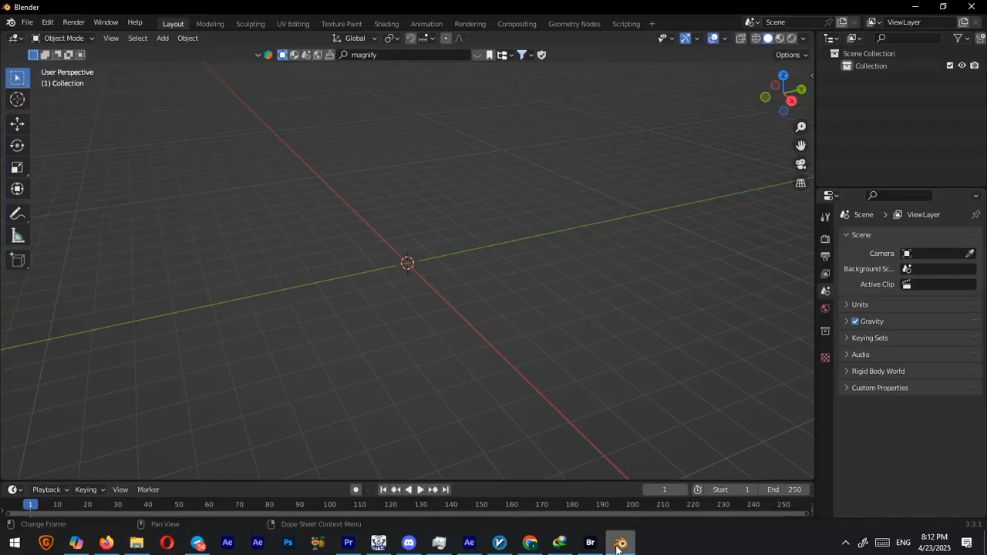
{"action": "left_click", "coordinate": [26, 21]}
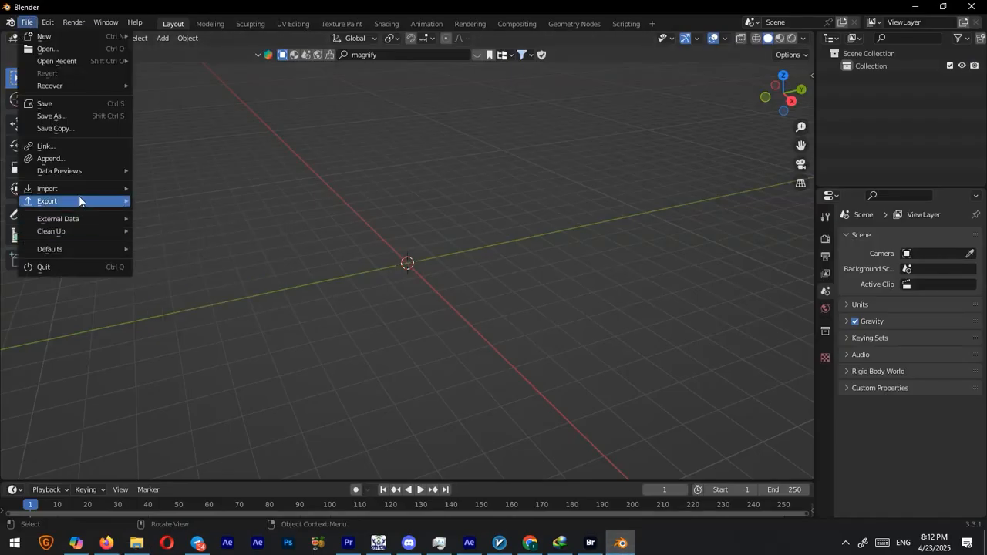
{"action": "mouse_move", "coordinate": [85, 188]}
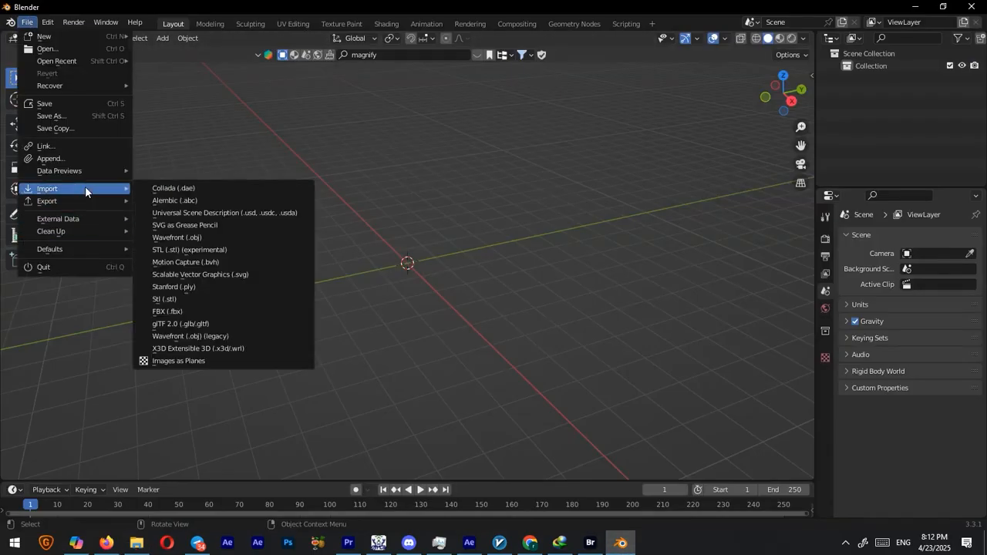
{"action": "left_click", "coordinate": [190, 327]}
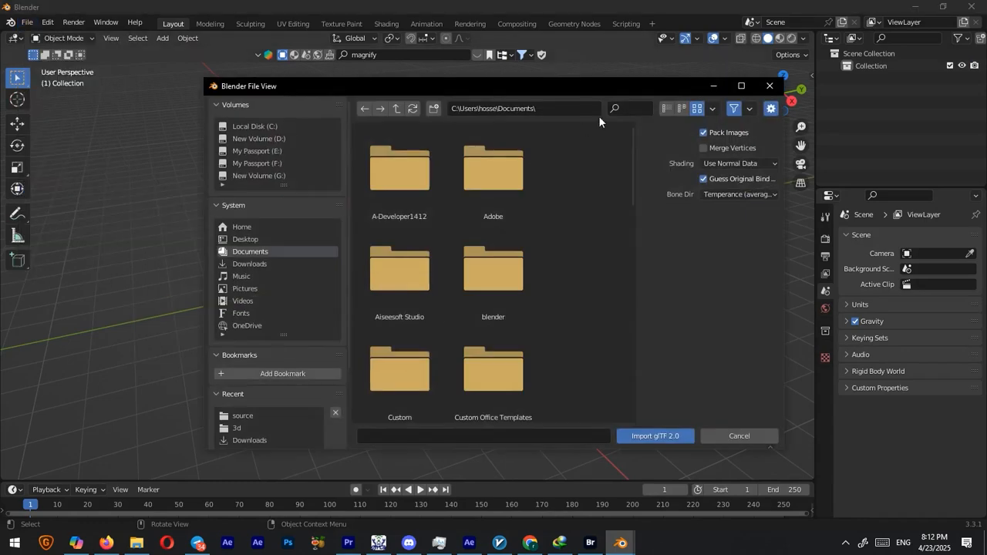
{"action": "key", "text": "alt+Tab"}
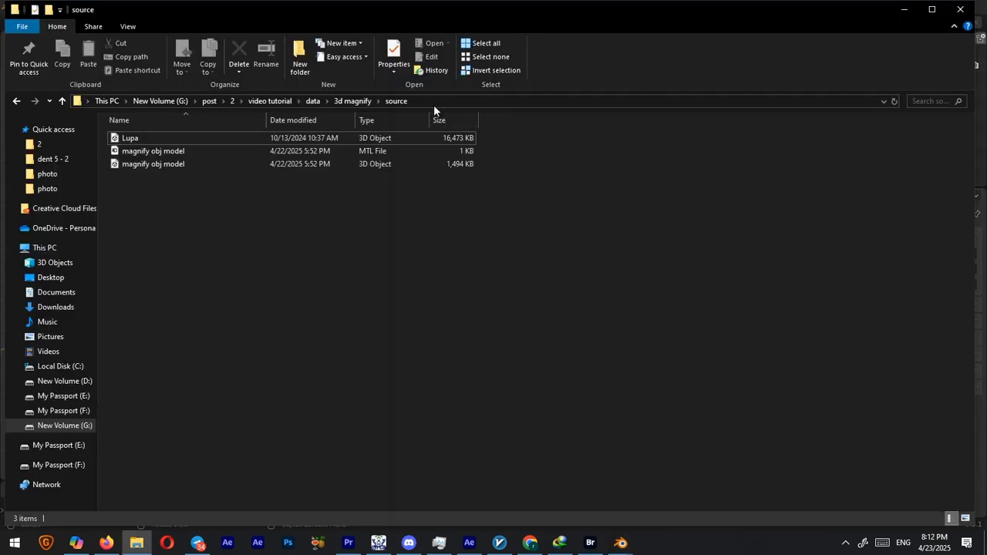
{"action": "left_click", "coordinate": [433, 101]}
{"action": "key", "text": "alt+Tab"}
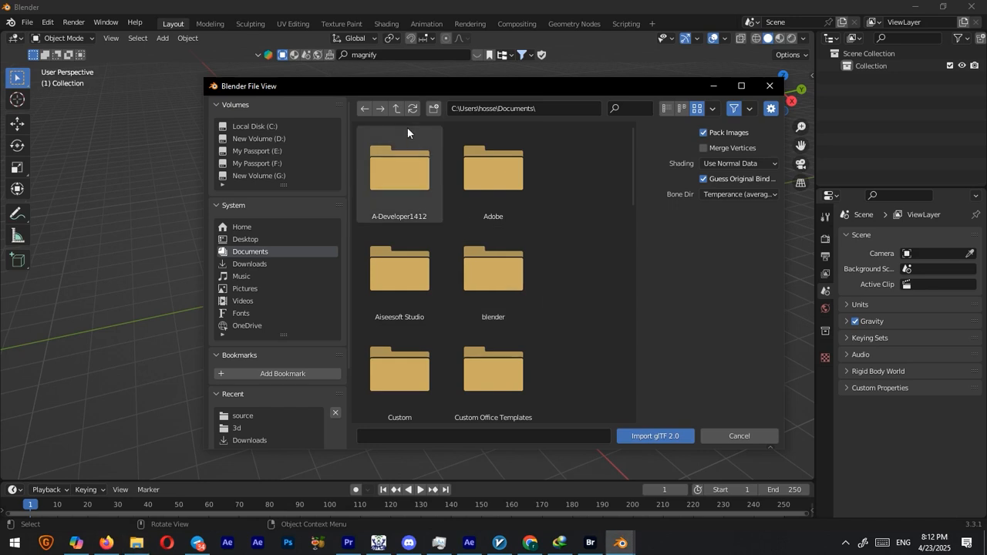
{"action": "left_click", "coordinate": [549, 108]}
{"action": "key", "text": "ctrl+v"}
{"action": "key", "text": "Return"}
{"action": "double_click", "coordinate": [405, 170]}
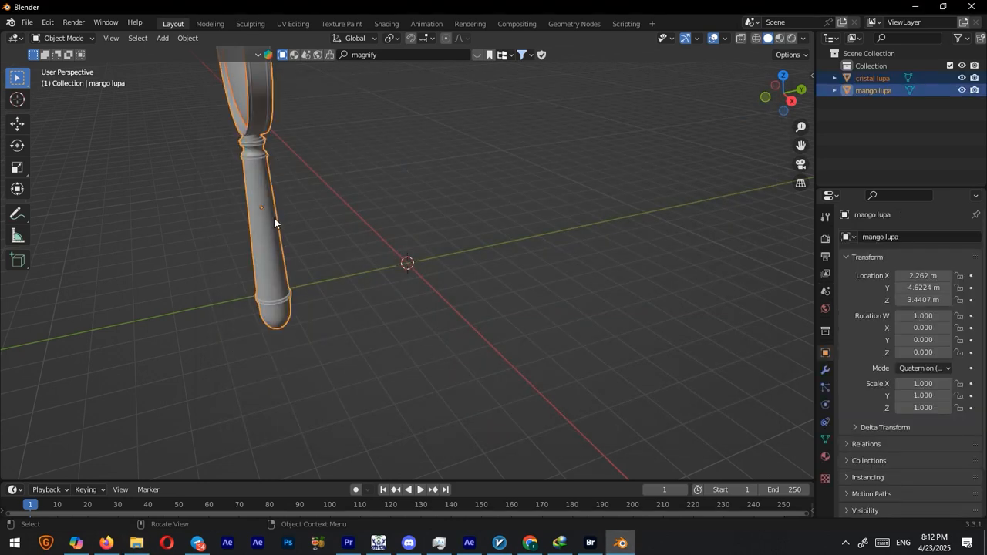
Select both parts of the imported magnifying glass, cristal lupa and mango lupa.
{"action": "scroll", "coordinate": [274, 230], "scroll_direction": "down", "scroll_amount": 2}
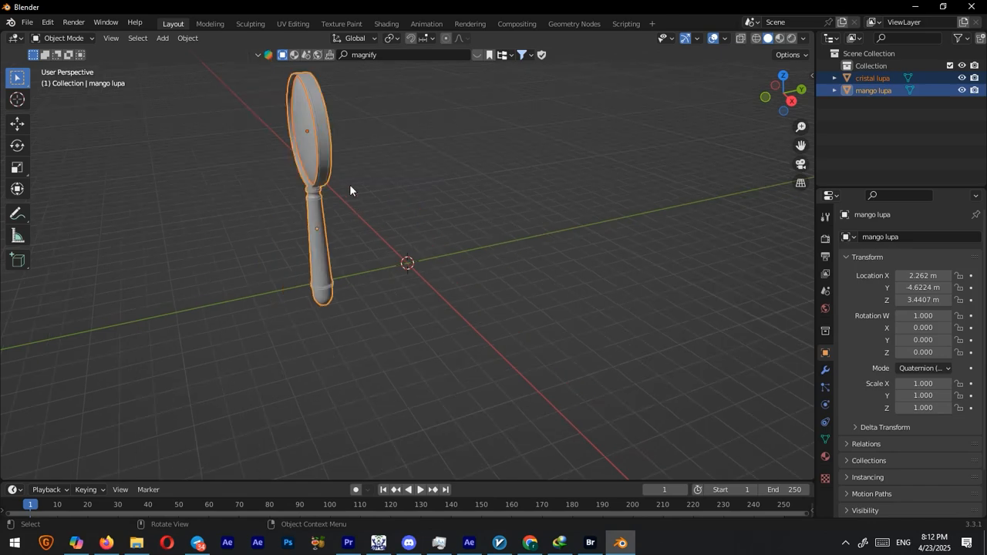
{"action": "left_click", "coordinate": [418, 155]}
{"action": "left_click", "coordinate": [320, 148]}
{"action": "left_click", "coordinate": [305, 158], "text": "shift"}
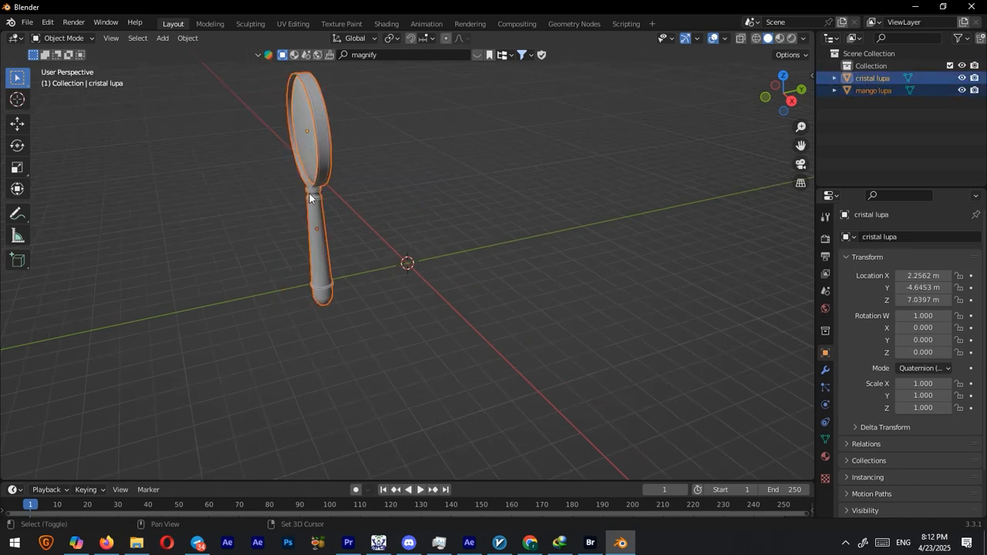
{"action": "left_click", "coordinate": [309, 194], "text": "shift"}
{"action": "left_click_drag", "start_coordinate": [221, 121], "coordinate": [336, 284]}
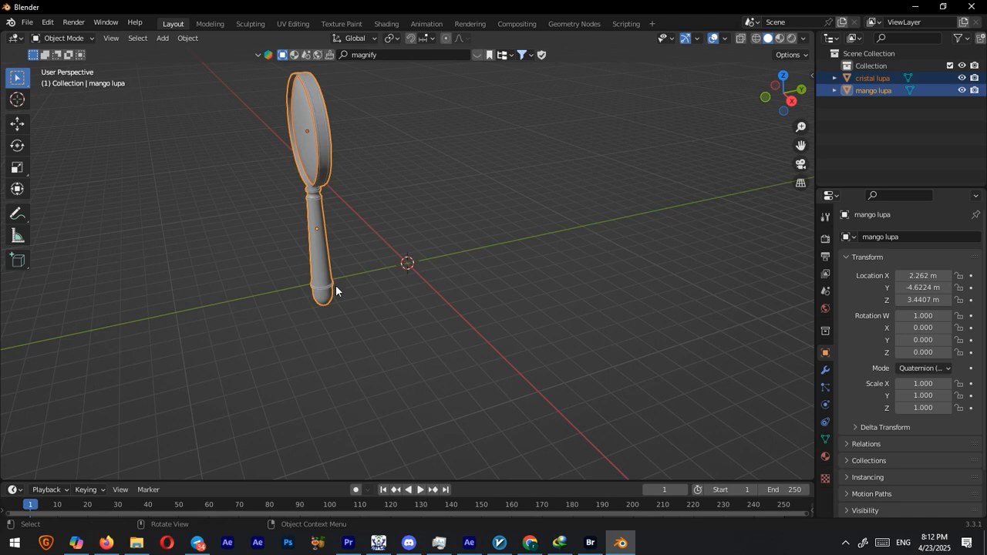
Set up a Wavefront OBJ export to the folder G:\post\2\video tutorial\data\3d magnify\source.
{"action": "left_click", "coordinate": [24, 26]}
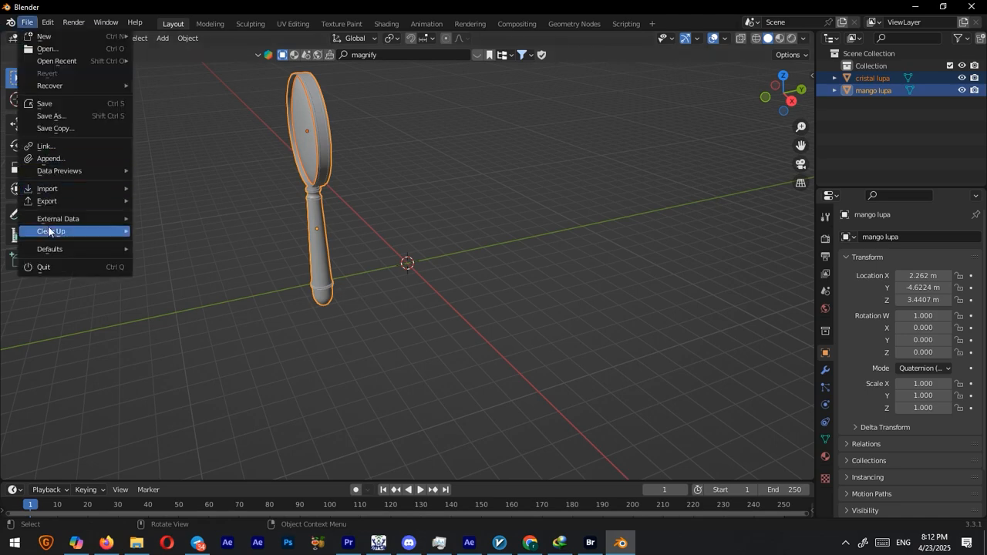
{"action": "mouse_move", "coordinate": [77, 201]}
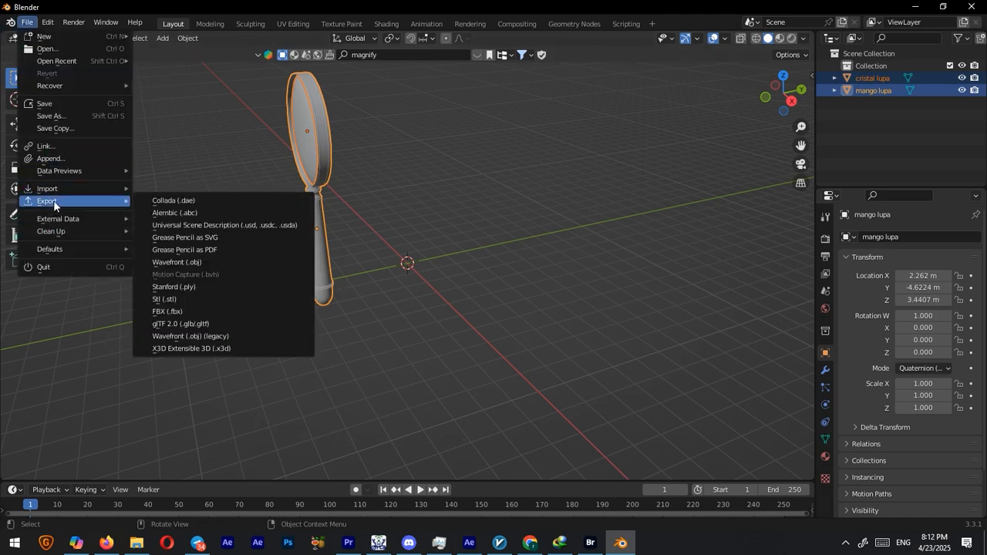
{"action": "left_click", "coordinate": [208, 264]}
{"action": "left_click", "coordinate": [554, 110]}
{"action": "type", "text": "G:\\post\\2\\video tutorial\\data\\3d magnify\\source"}
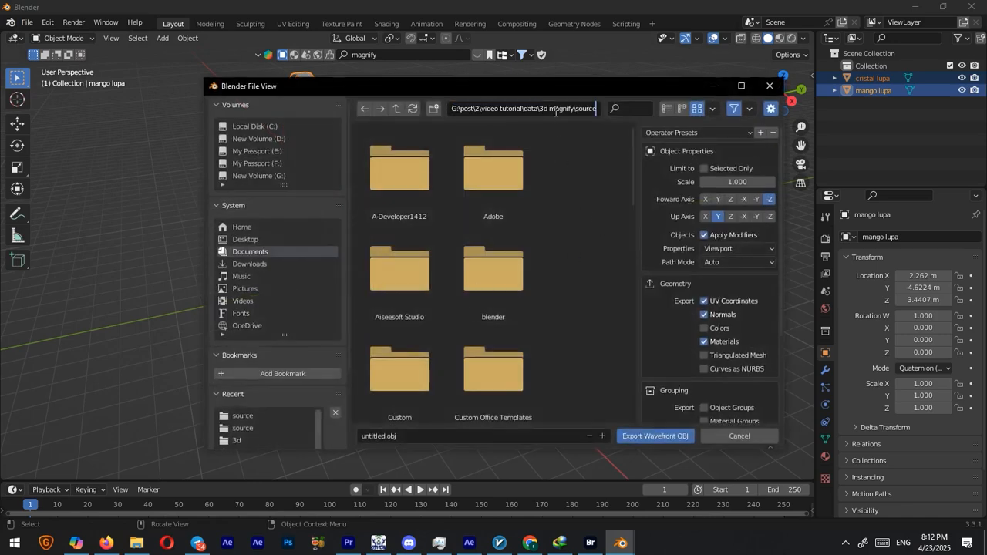
{"action": "key", "text": "Return"}
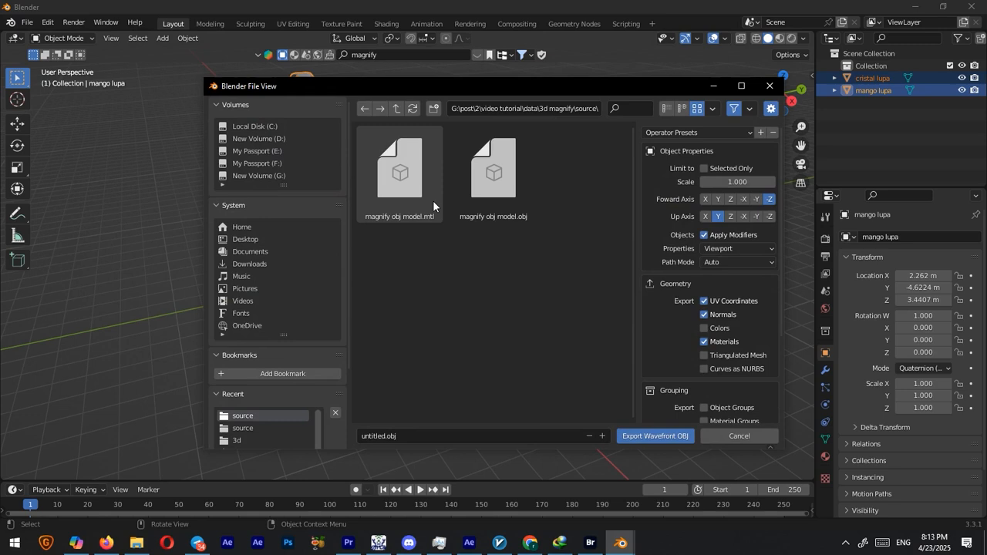
{"action": "scroll", "coordinate": [688, 334], "scroll_direction": "down", "scroll_amount": 1}
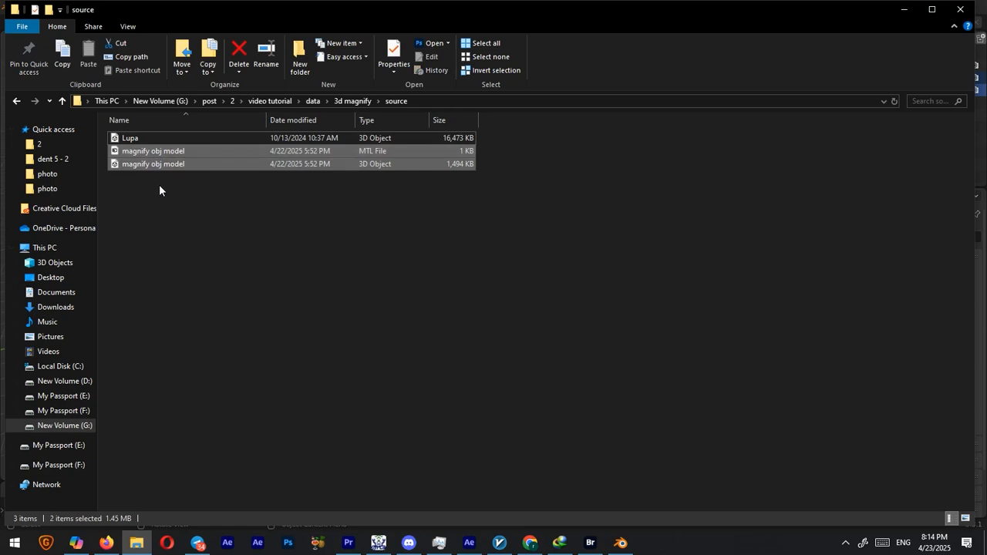
Check the magnify obj model MTL and OBJ files in the source folder.
{"action": "left_click", "coordinate": [158, 181]}
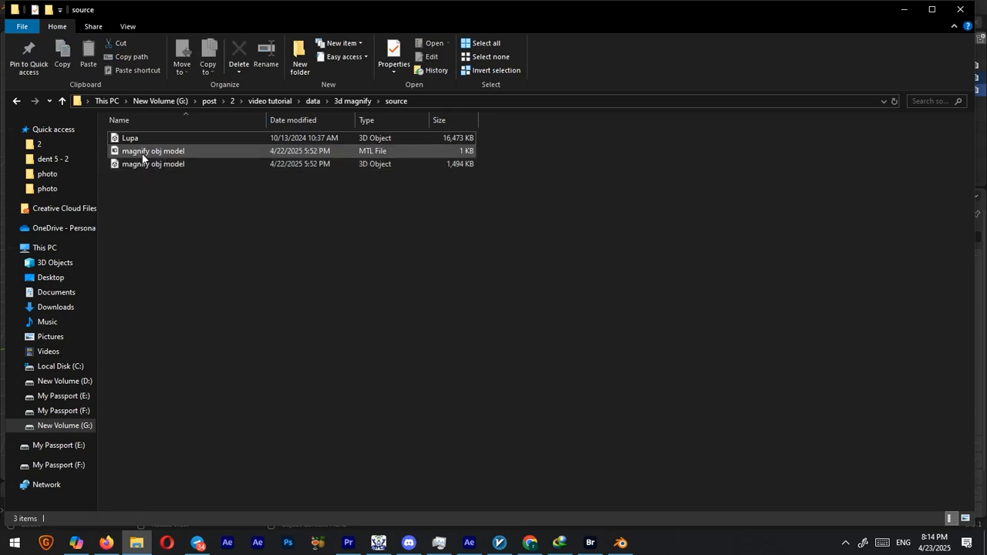
{"action": "left_click", "coordinate": [166, 154]}
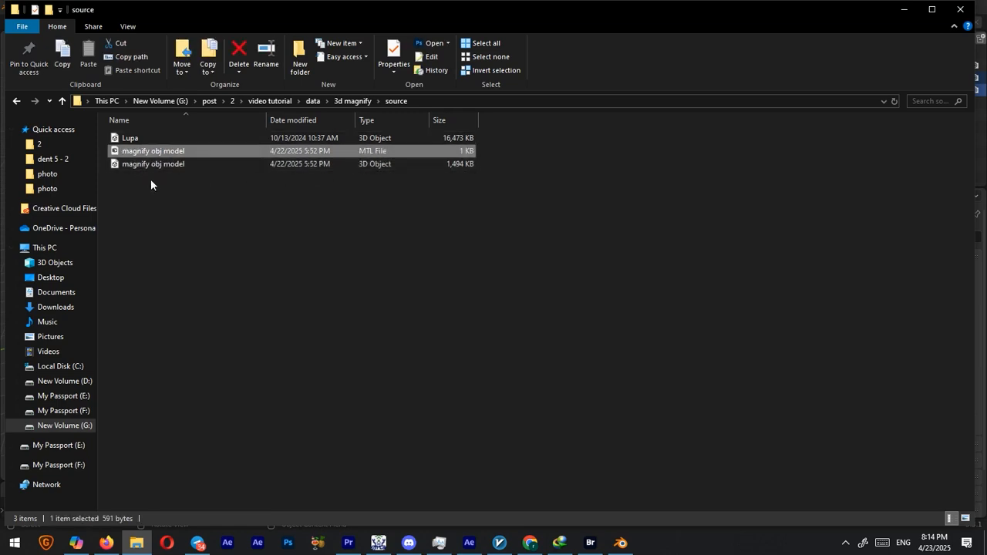
{"action": "left_click", "coordinate": [158, 165]}
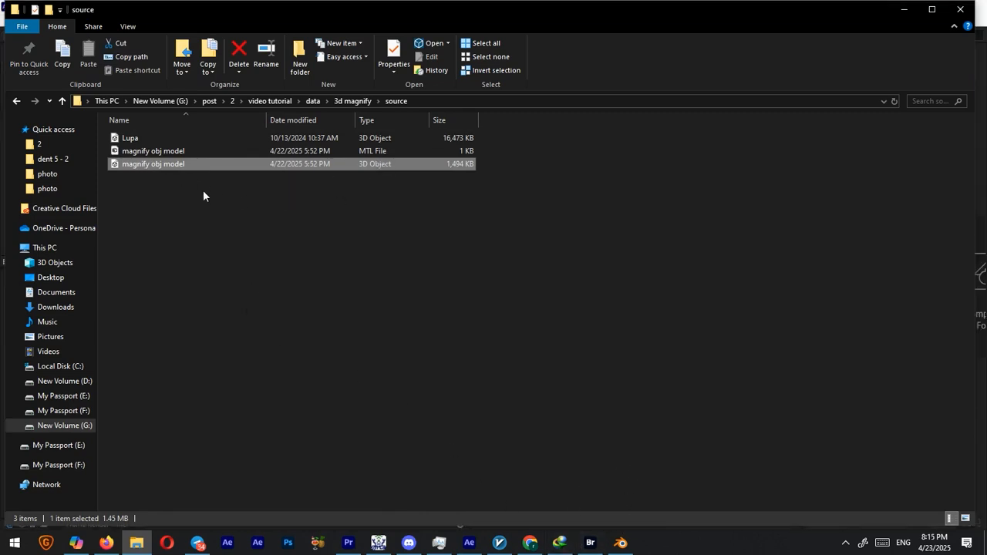
Switch to After Effects and create a 1080 x 1920 composition at 50 fps.
{"action": "key", "text": "alt+Tab"}
{"action": "right_click", "coordinate": [77, 197]}
{"action": "left_click", "coordinate": [38, 215]}
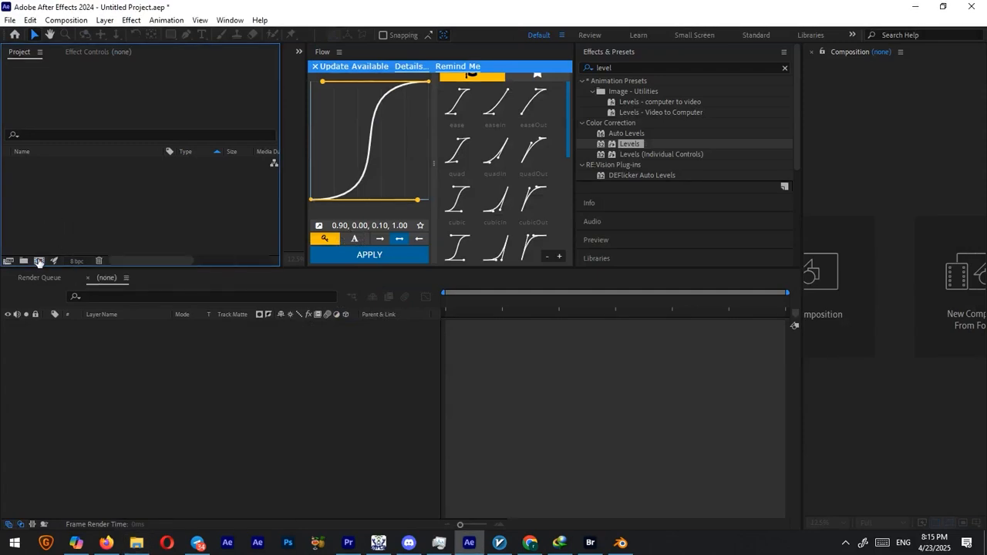
{"action": "left_click", "coordinate": [39, 261]}
Add a black solid layer to the composition and apply the Video Copilot Element effect to it.
{"action": "right_click", "coordinate": [97, 424]}
{"action": "mouse_move", "coordinate": [141, 278]}
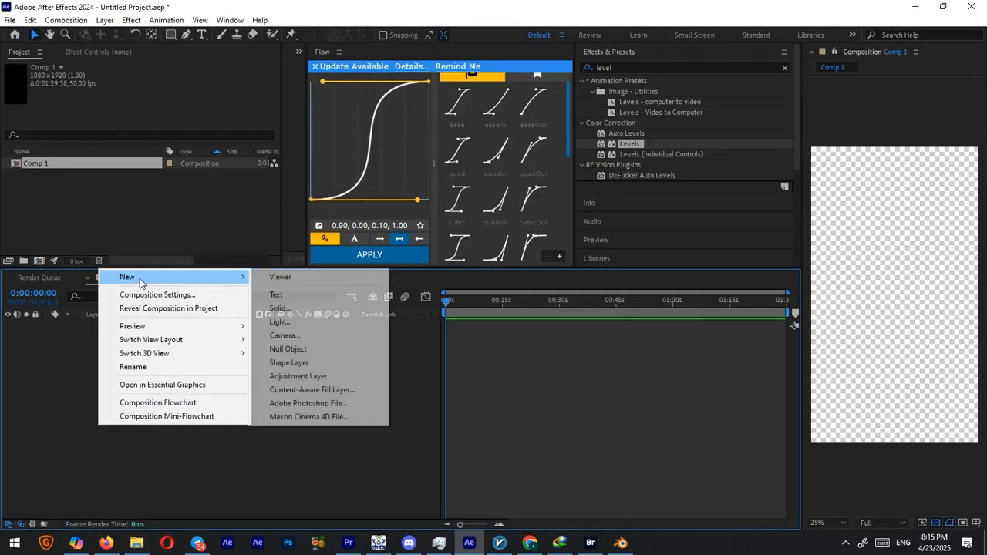
{"action": "left_click", "coordinate": [297, 307]}
{"action": "left_click", "coordinate": [635, 68]}
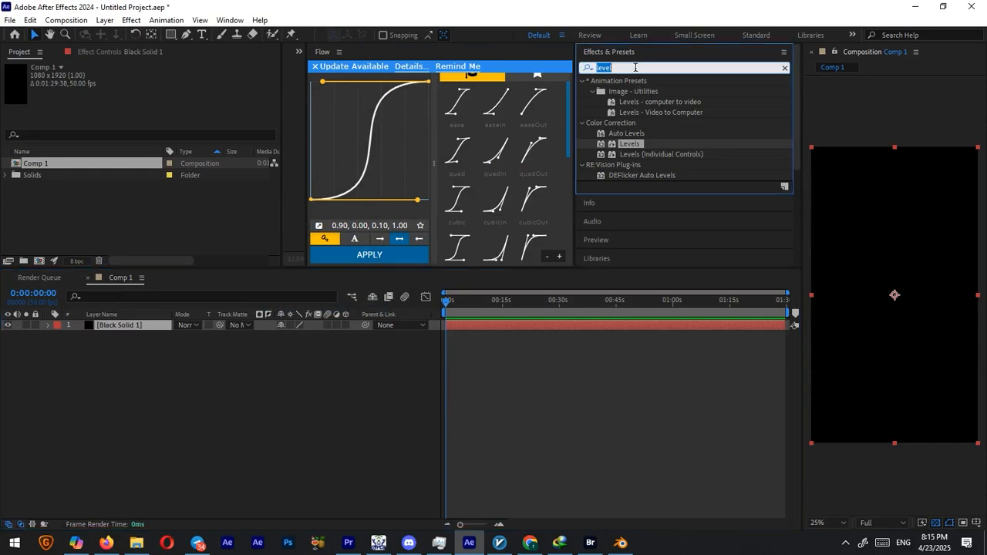
{"action": "type", "text": "eleme"}
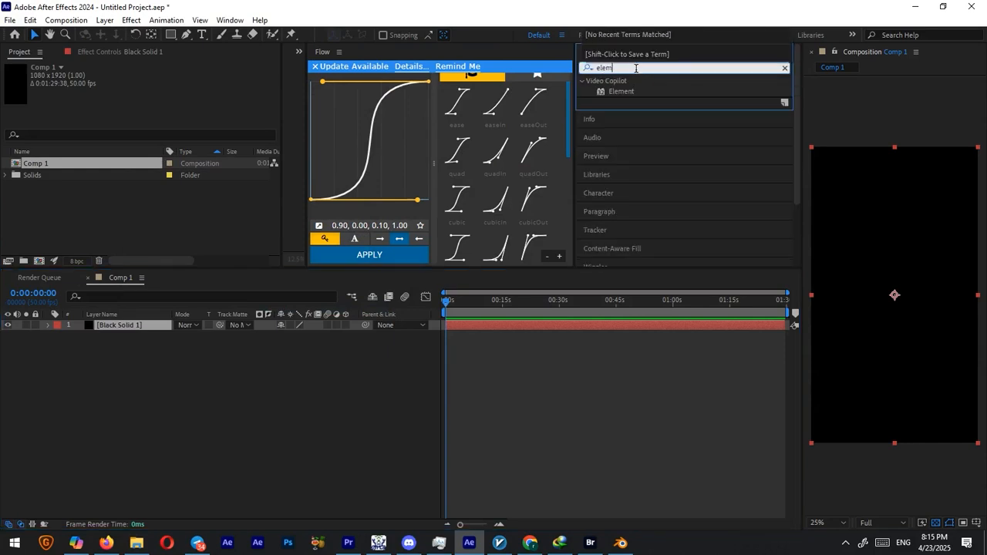
{"action": "double_click", "coordinate": [626, 92]}
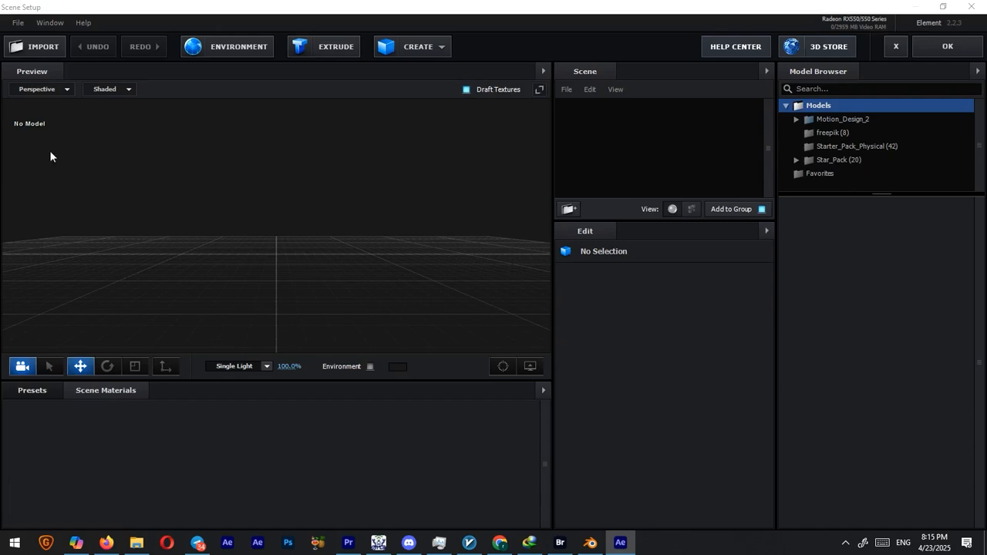
Import magnify obj model from the 3d magnify source folder into the Element scene, loading its materials with the Physical Shader.
{"action": "left_click", "coordinate": [41, 45]}
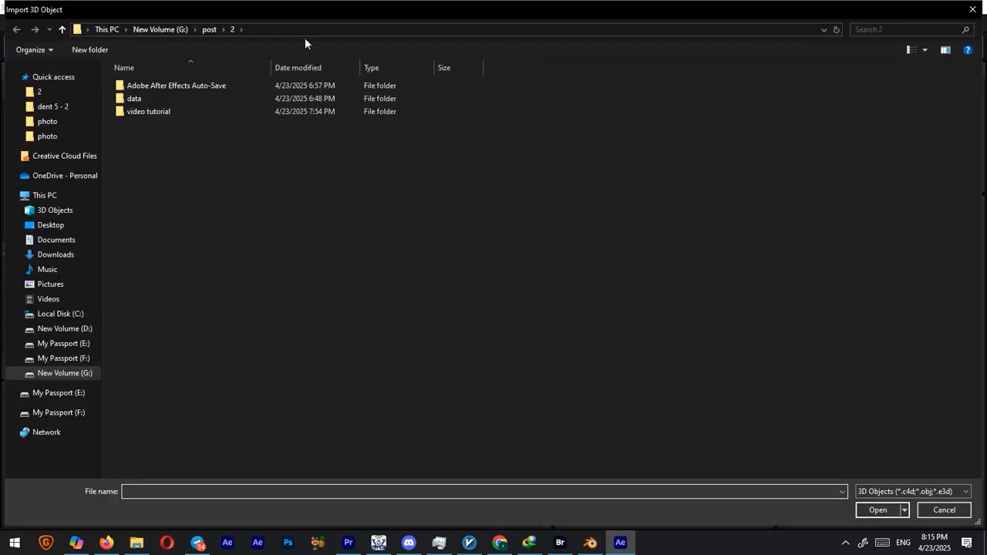
{"action": "left_click", "coordinate": [304, 33]}
{"action": "type", "text": "G:\\post\\2\\video tutorial\\data\\3d magnify\\source"}
{"action": "key", "text": "Return"}
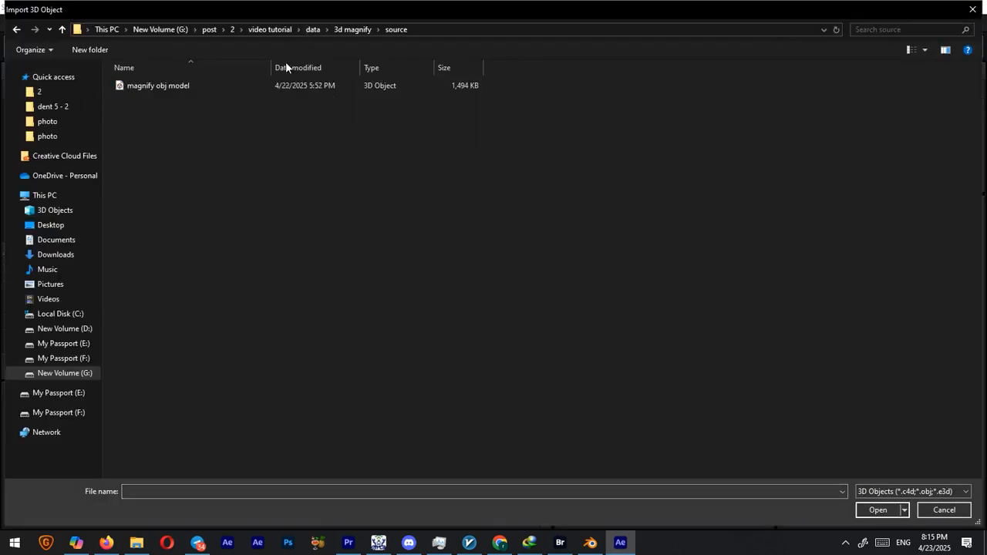
{"action": "double_click", "coordinate": [184, 85]}
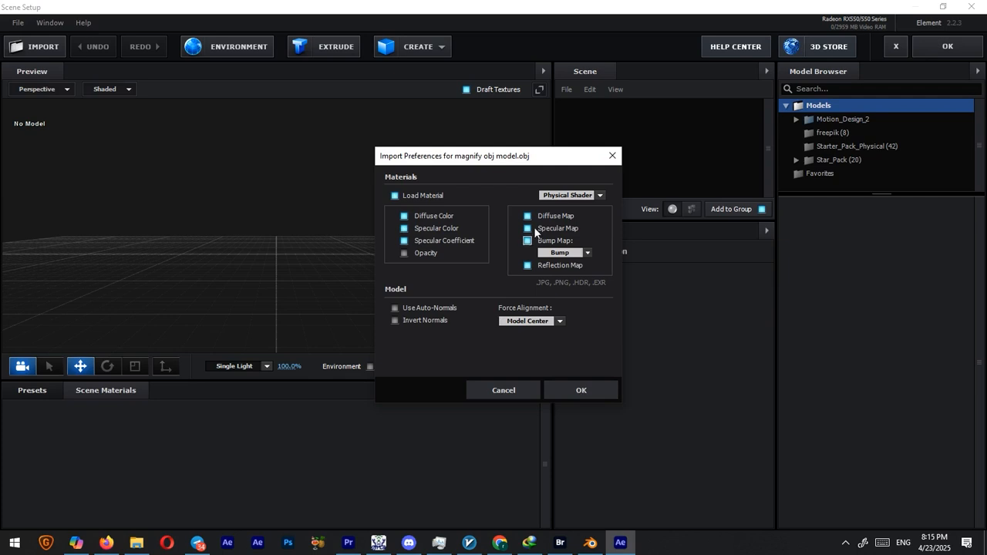
{"action": "left_click", "coordinate": [566, 390]}
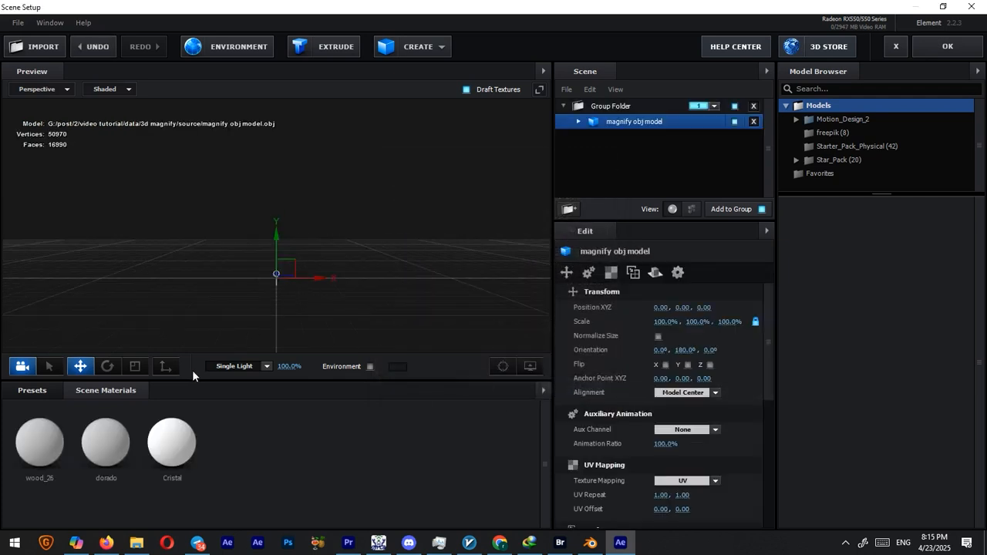
Scale the magnifying glass model up uniformly to about 2761.5% in the Element scene.
{"action": "left_click", "coordinate": [135, 366]}
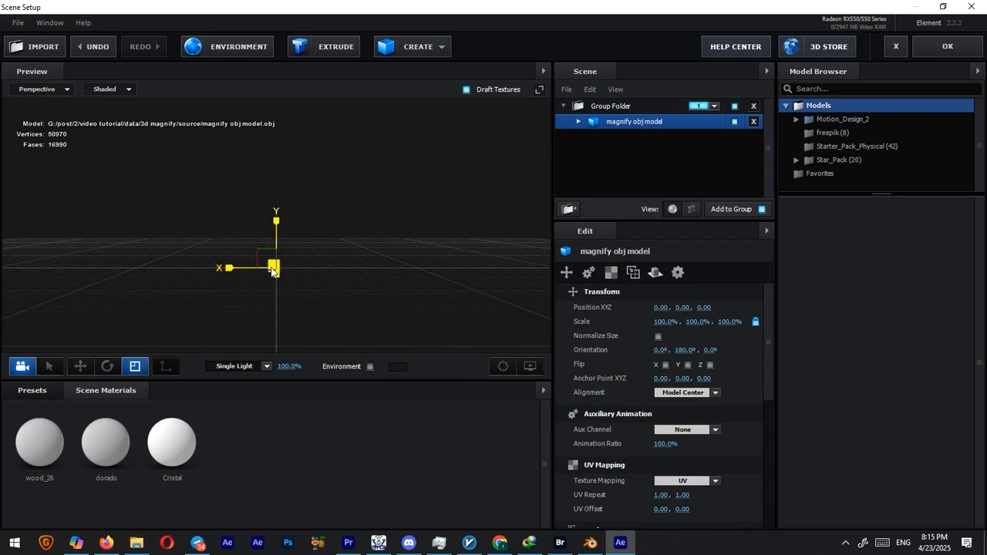
{"action": "left_click_drag", "start_coordinate": [255, 298], "coordinate": [488, 152]}
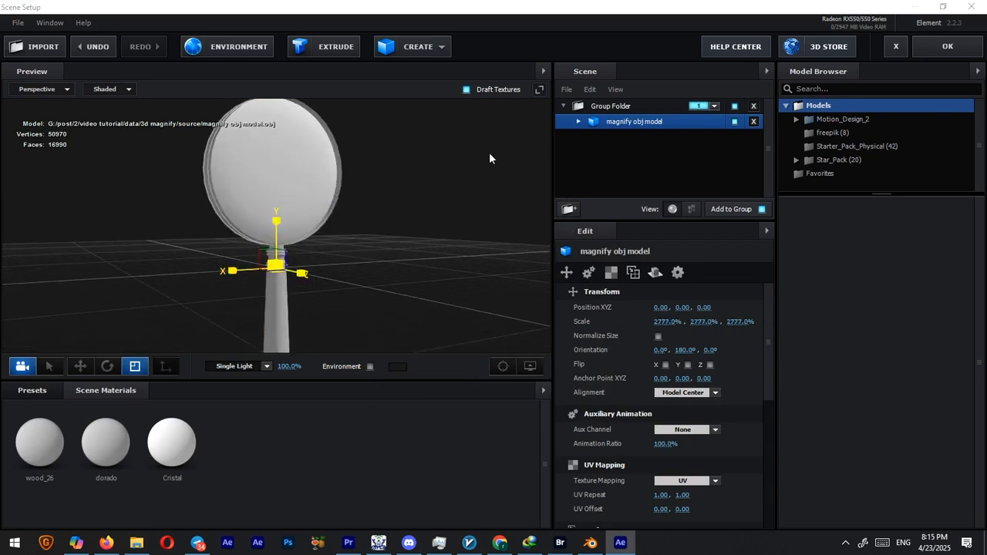
{"action": "left_click_drag", "start_coordinate": [453, 216], "coordinate": [411, 254]}
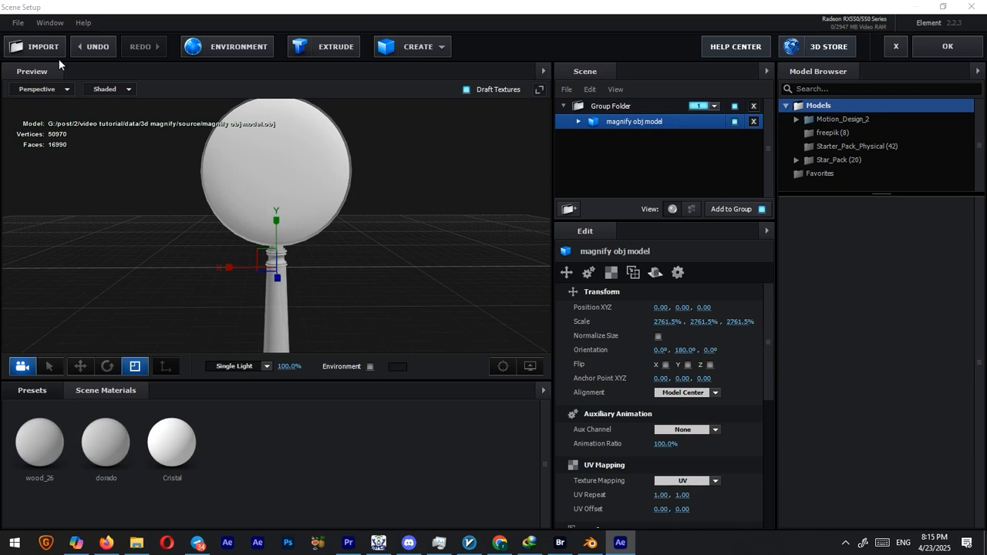
Move the magnifying glass model down along Y to a position of about -0.61.
{"action": "left_click", "coordinate": [80, 366]}
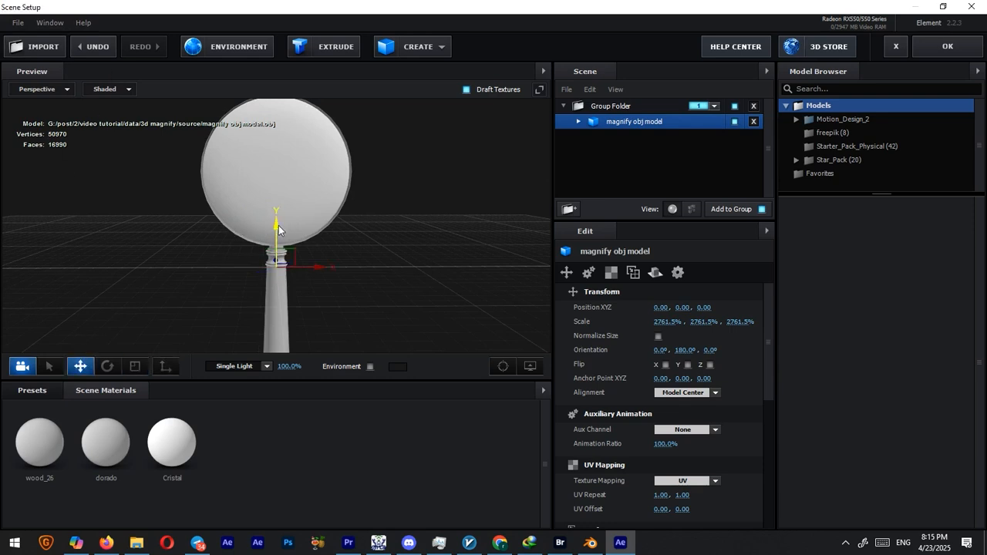
{"action": "left_click_drag", "start_coordinate": [277, 230], "coordinate": [291, 314]}
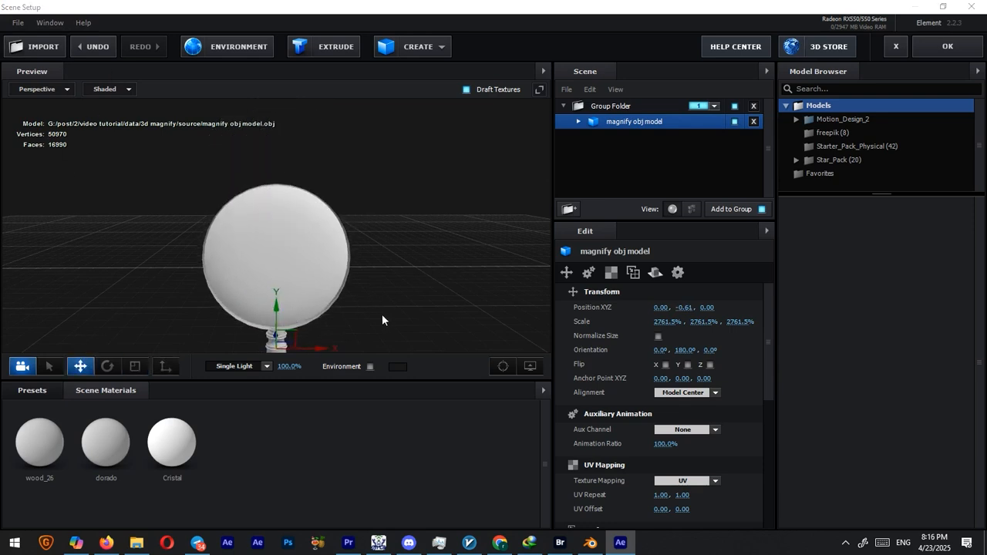
{"action": "left_click_drag", "start_coordinate": [382, 314], "coordinate": [397, 216]}
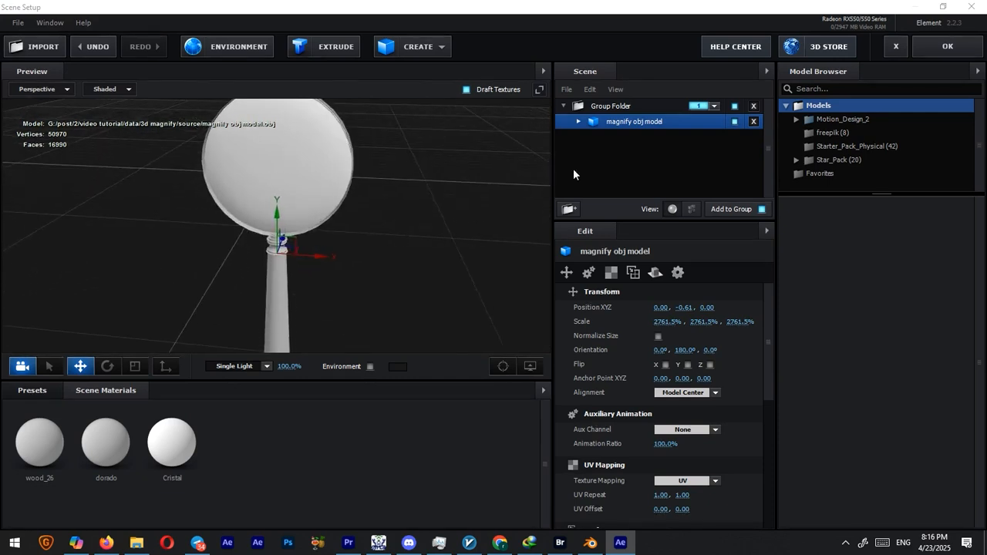
Apply the Chrome preset from the Physical materials to the handle's wood_26 material.
{"action": "left_click", "coordinate": [578, 121]}
{"action": "left_click", "coordinate": [634, 137]}
{"action": "left_click", "coordinate": [626, 168]}
{"action": "left_click", "coordinate": [629, 155]}
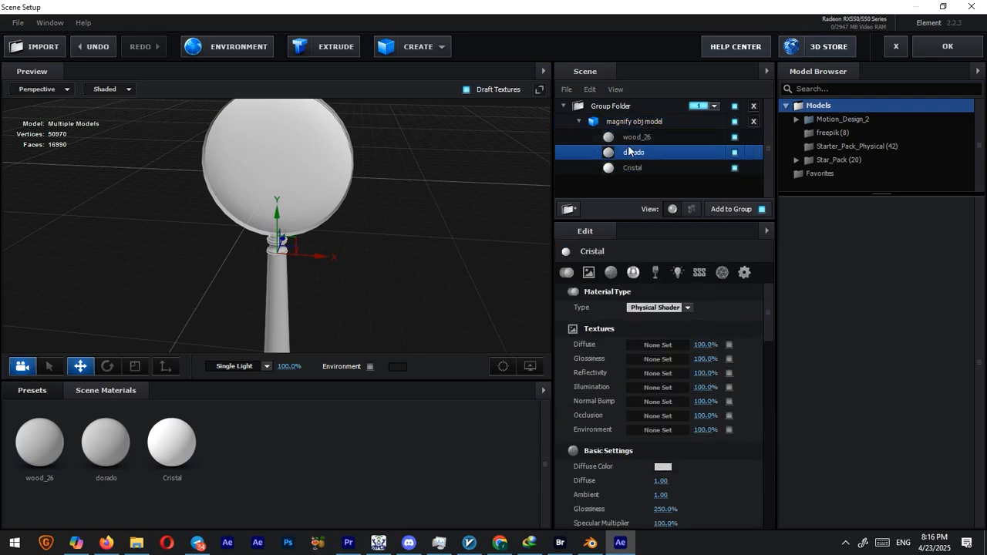
{"action": "left_click", "coordinate": [631, 141]}
{"action": "left_click", "coordinate": [32, 391]}
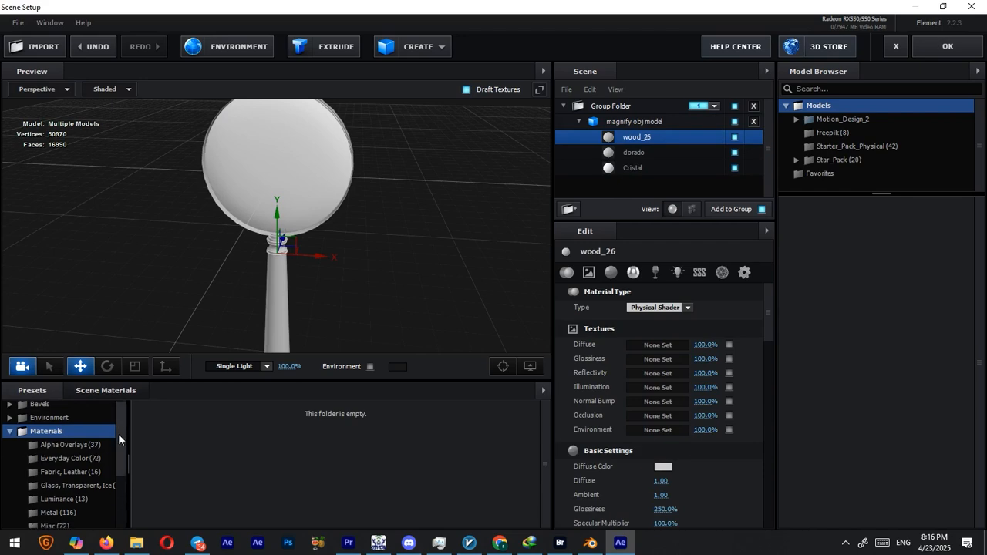
{"action": "scroll", "coordinate": [116, 448], "scroll_direction": "down", "scroll_amount": 2}
{"action": "left_click", "coordinate": [53, 467]}
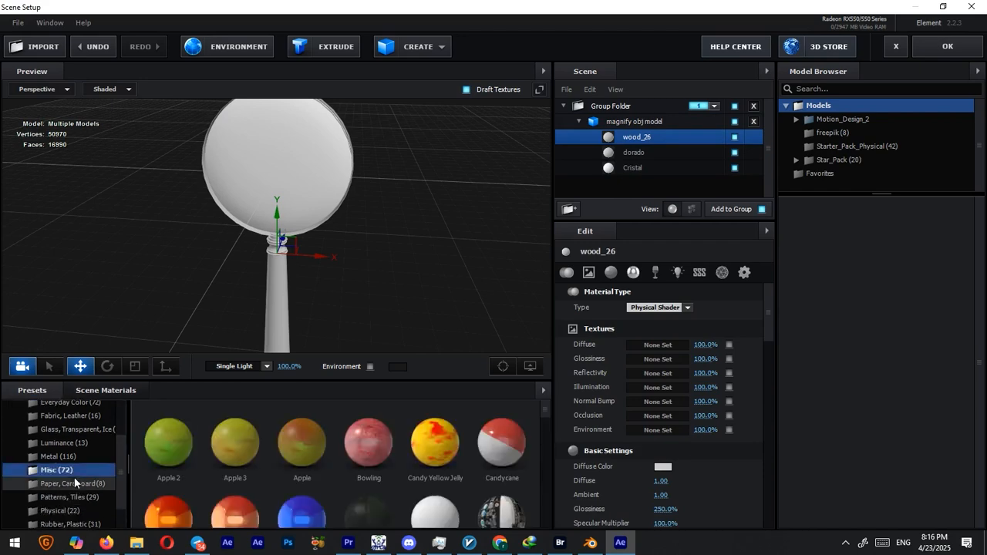
{"action": "scroll", "coordinate": [107, 484], "scroll_direction": "down", "scroll_amount": 1}
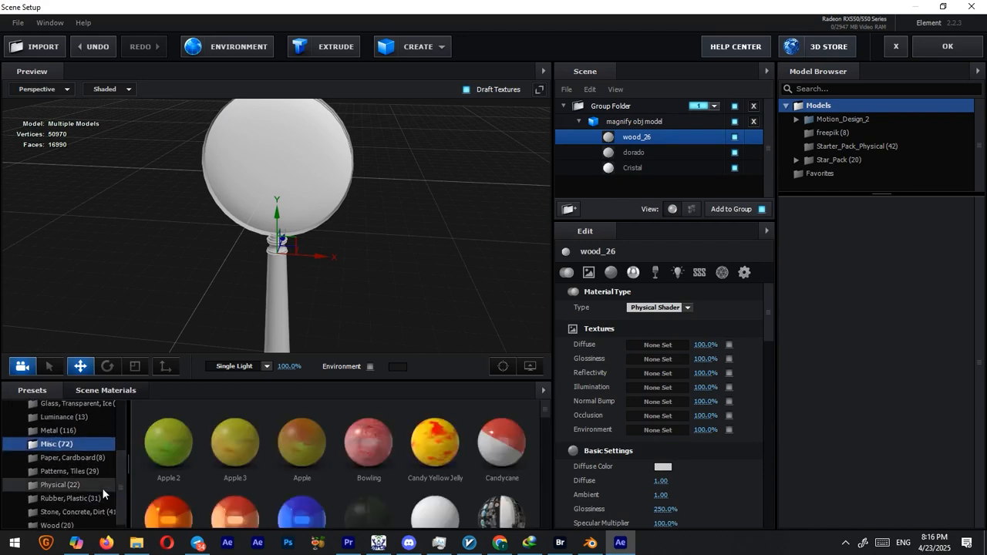
{"action": "left_click", "coordinate": [51, 486]}
{"action": "left_click_drag", "start_coordinate": [412, 474], "coordinate": [289, 308]}
Replace the dorado material on the rim and collar with the Gold Rust preset from the Metal materials.
{"action": "scroll", "coordinate": [65, 475], "scroll_direction": "up", "scroll_amount": 2}
{"action": "left_click", "coordinate": [64, 473]}
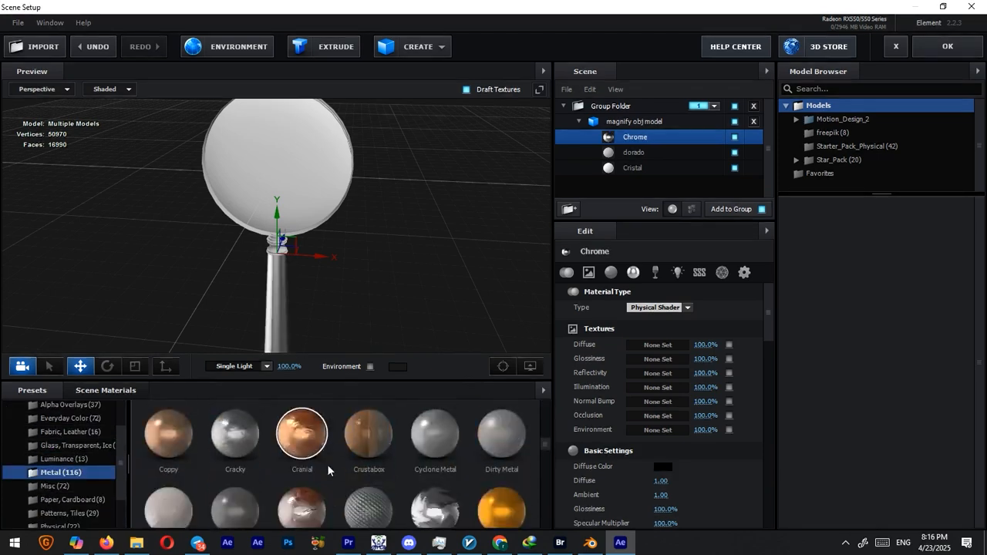
{"action": "scroll", "coordinate": [327, 464], "scroll_direction": "down", "scroll_amount": 5}
{"action": "left_click_drag", "start_coordinate": [369, 456], "coordinate": [215, 204]}
Apply the Darkish Glass preset to the lens's Cristal material and accept the Element scene.
{"action": "left_click", "coordinate": [67, 445]}
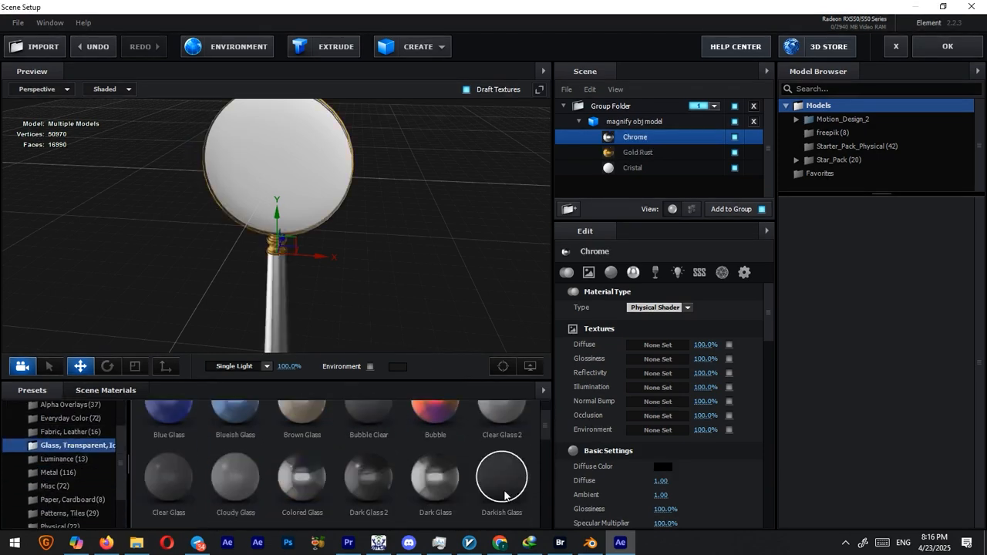
{"action": "left_click_drag", "start_coordinate": [501, 477], "coordinate": [278, 161]}
{"action": "left_click_drag", "start_coordinate": [383, 264], "coordinate": [386, 217]}
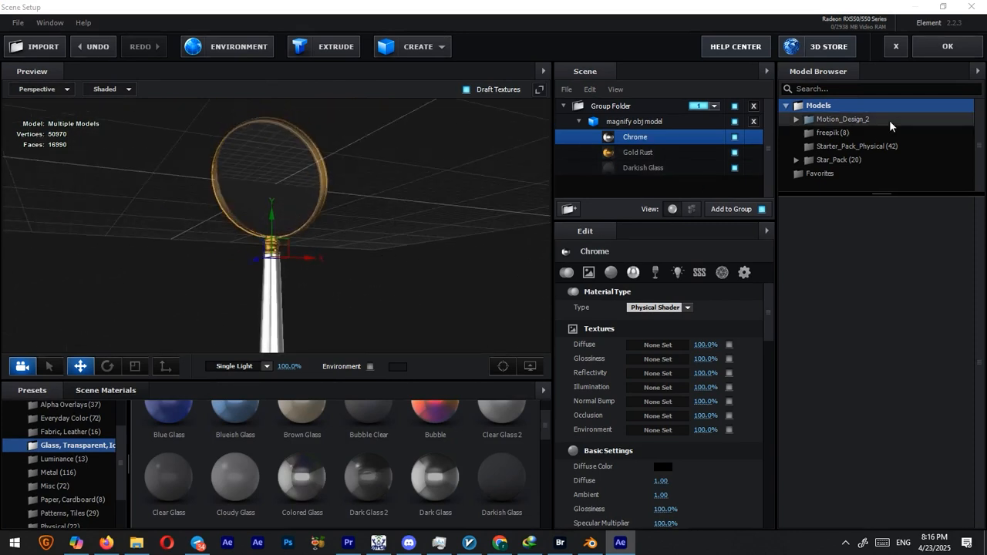
{"action": "left_click_drag", "start_coordinate": [438, 192], "coordinate": [403, 235]}
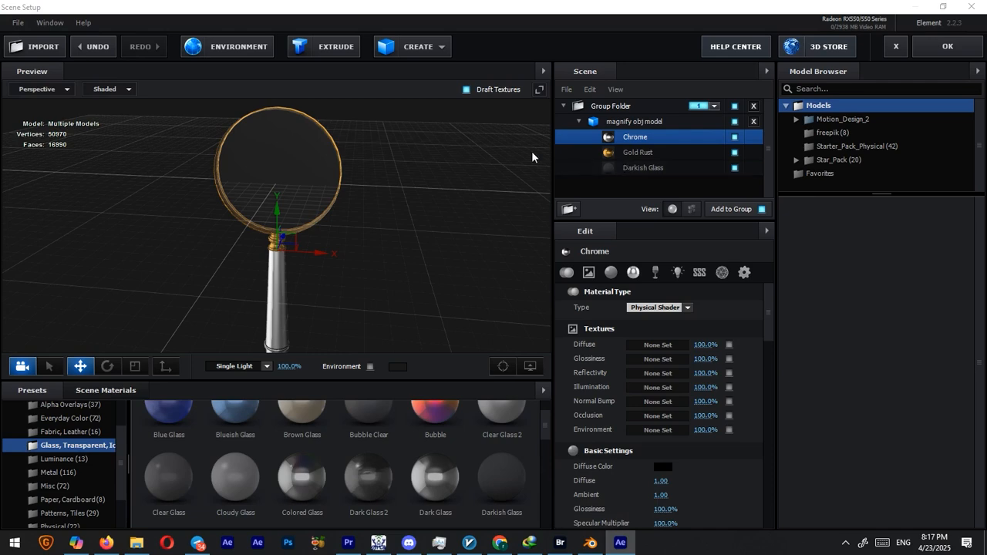
{"action": "left_click_drag", "start_coordinate": [459, 242], "coordinate": [590, 195]}
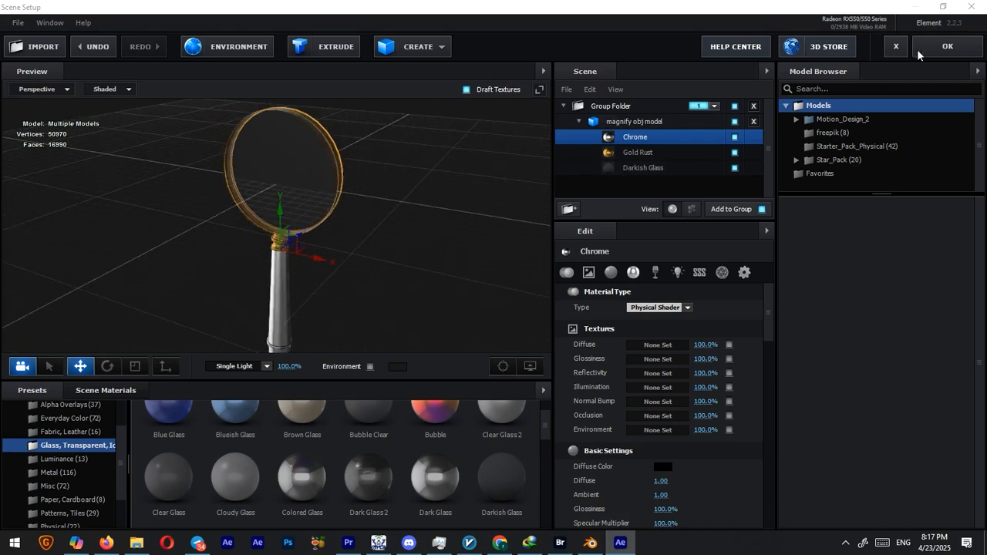
{"action": "left_click", "coordinate": [948, 47]}
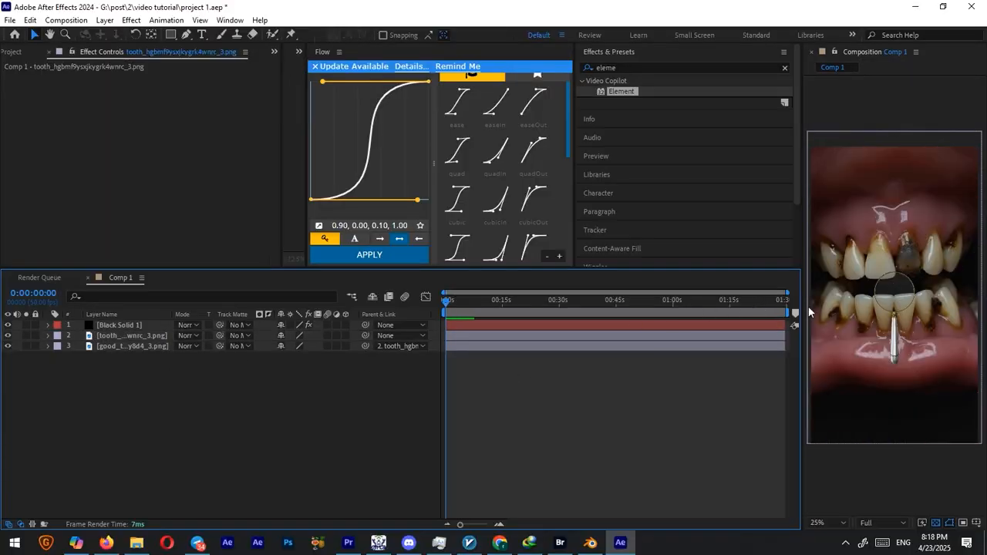
Create a group null for Group 1 of the Element effect on Black Solid 1.
{"action": "left_click", "coordinate": [120, 324]}
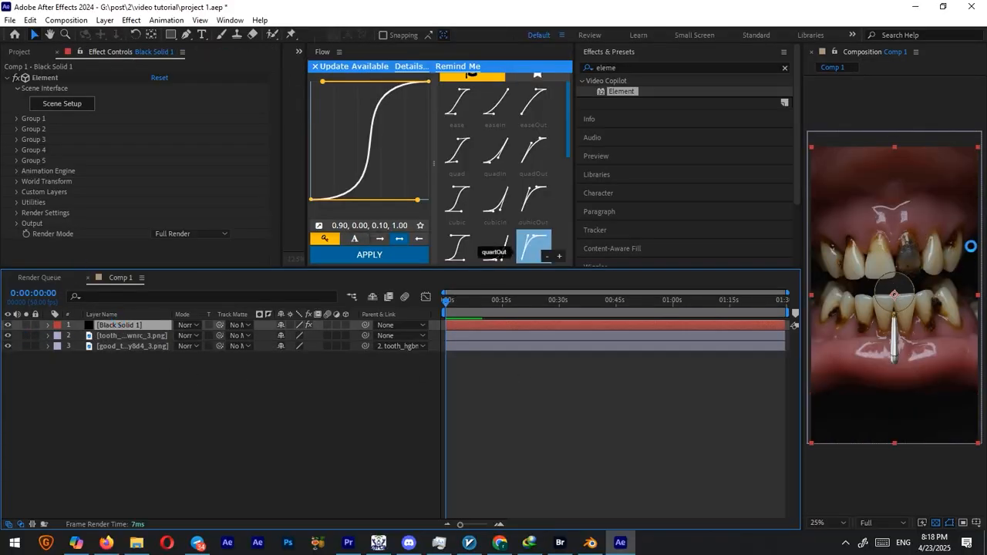
{"action": "left_click", "coordinate": [16, 120]}
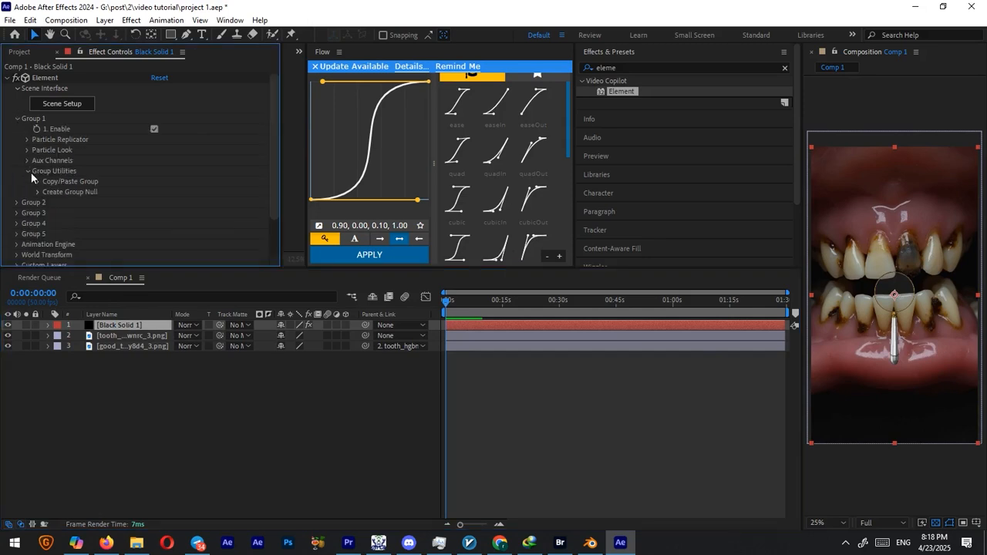
{"action": "left_click", "coordinate": [37, 191]}
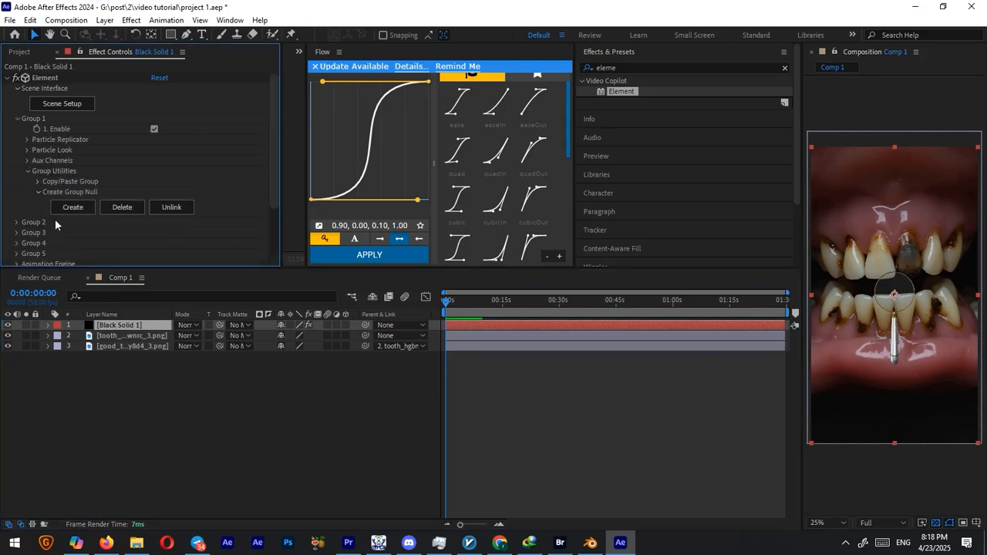
{"action": "left_click", "coordinate": [76, 208]}
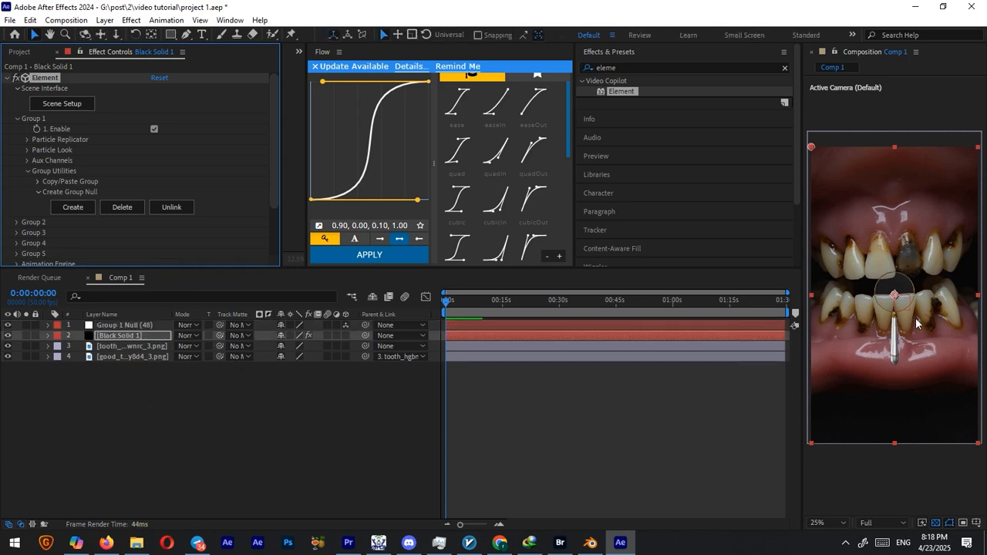
Scale the Group 1 Null uniformly to 308% so the magnifying glass is enlarged over the teeth.
{"action": "left_click", "coordinate": [123, 325]}
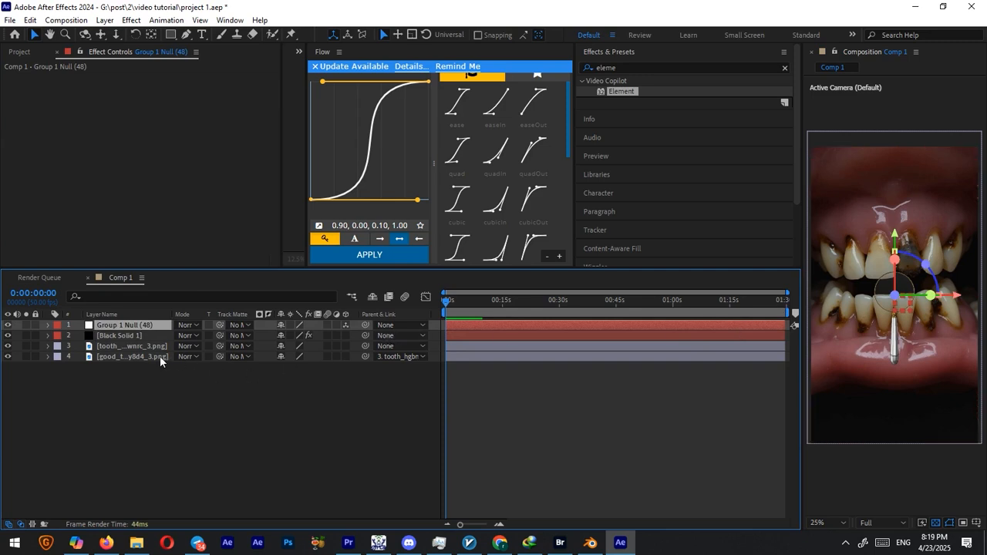
{"action": "key", "text": "s"}
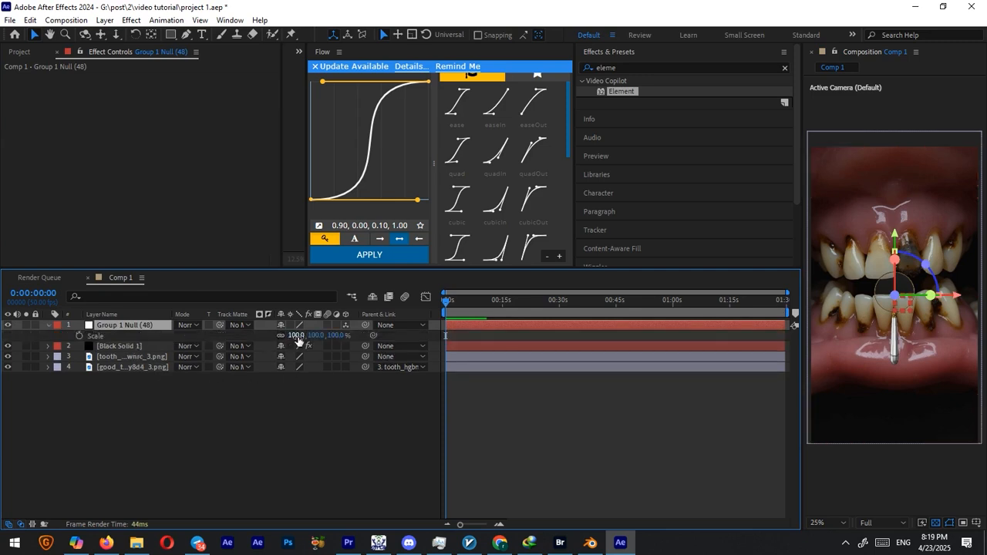
{"action": "left_click_drag", "start_coordinate": [297, 340], "coordinate": [410, 323]}
{"action": "left_click", "coordinate": [261, 420]}
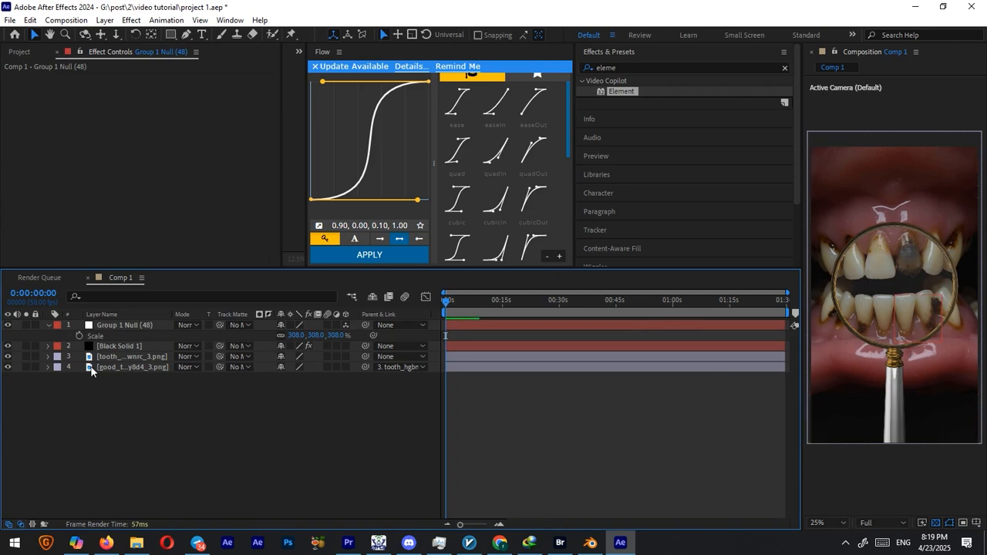
Set keyframes for position and X, Y and Z rotation on the Group 1 Null at 2 seconds.
{"action": "left_click", "coordinate": [127, 325]}
{"action": "key", "text": "="}
{"action": "key", "text": "="}
{"action": "key", "text": "="}
{"action": "key", "text": "p"}
{"action": "left_click_drag", "start_coordinate": [446, 302], "coordinate": [504, 303]}
{"action": "left_click", "coordinate": [80, 337]}
{"action": "key", "text": "r"}
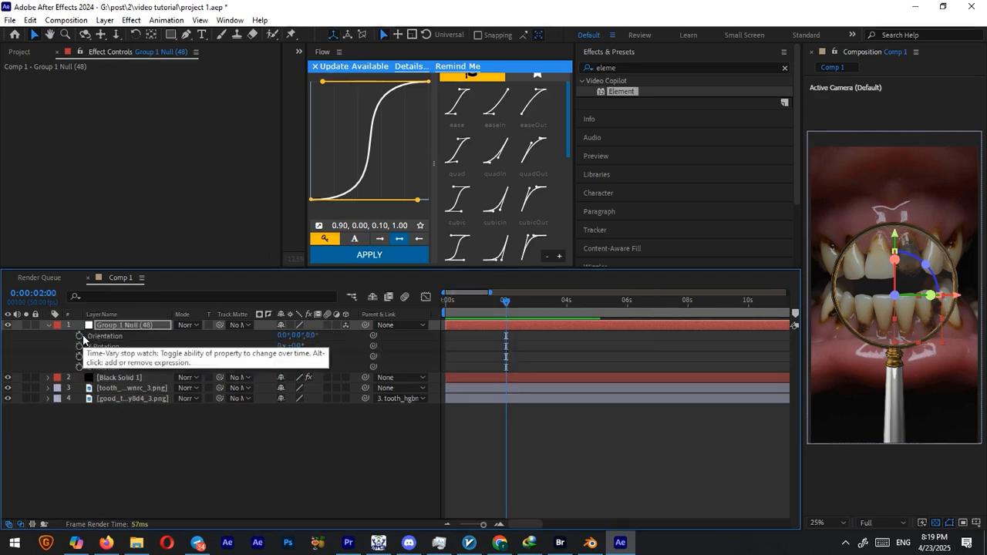
{"action": "left_click_drag", "start_coordinate": [80, 346], "coordinate": [80, 367]}
{"action": "key", "text": "u"}
Keyframe the Group 1 Null at 0 seconds with a lower X position and a negative Z rotation.
{"action": "left_click", "coordinate": [445, 301]}
{"action": "left_click", "coordinate": [339, 455]}
{"action": "left_click_drag", "start_coordinate": [297, 367], "coordinate": [275, 367]}
{"action": "left_click_drag", "start_coordinate": [285, 335], "coordinate": [39, 336]}
{"action": "left_click_drag", "start_coordinate": [447, 303], "coordinate": [566, 308]}
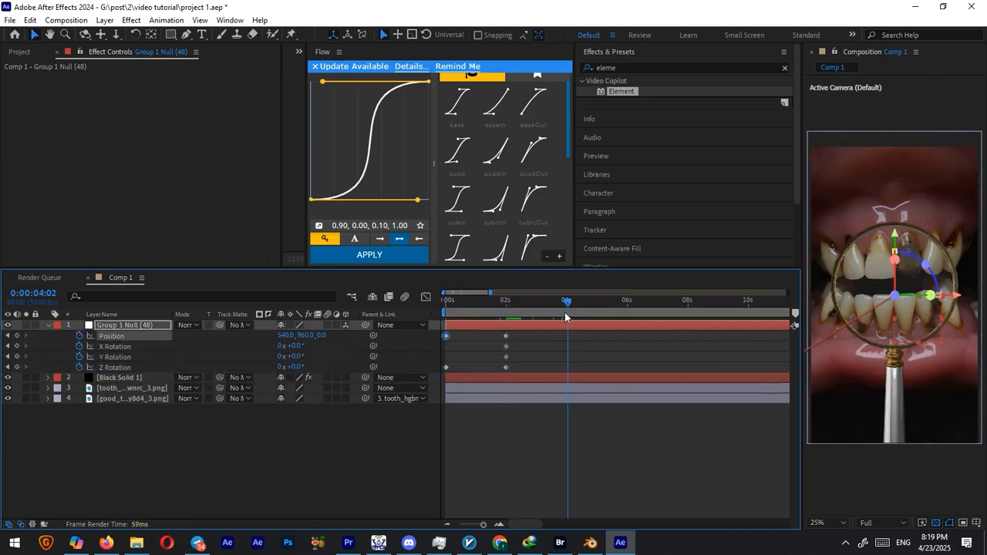
{"action": "left_click", "coordinate": [114, 483]}
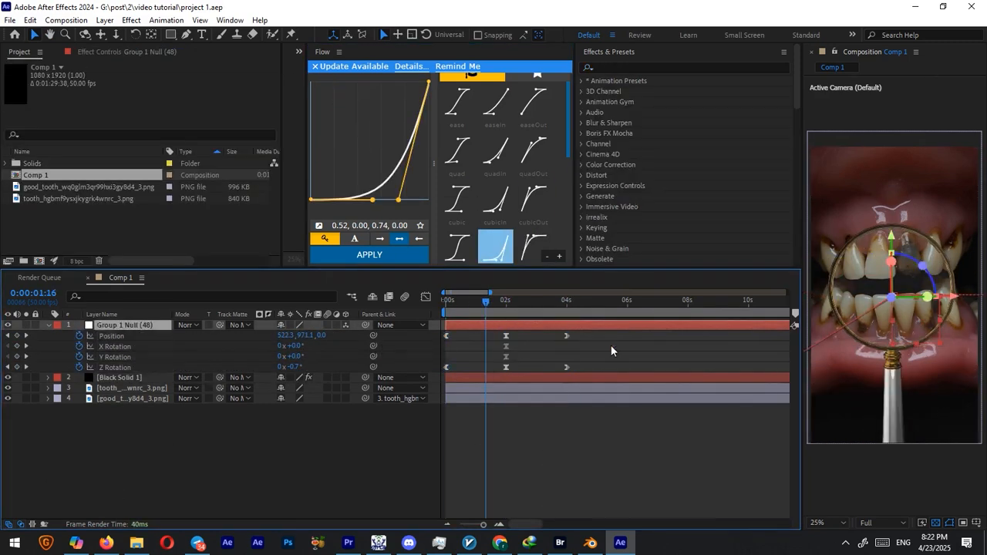
Turn the Group 1 Null by a negative Y rotation and limit the work area to the magnifying glass animation.
{"action": "left_click_drag", "start_coordinate": [292, 356], "coordinate": [262, 356]}
{"action": "key", "text": "ctrl+alt+b"}
{"action": "left_click", "coordinate": [469, 302]}
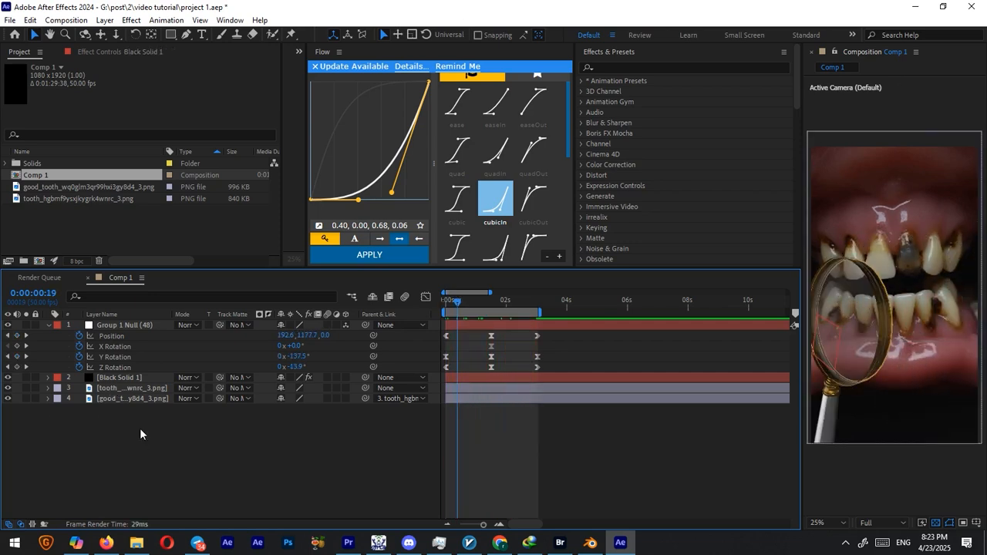
Add a second black solid layer, Black Solid 2, at the composition's size.
{"action": "right_click", "coordinate": [141, 434]}
{"action": "mouse_move", "coordinate": [255, 281]}
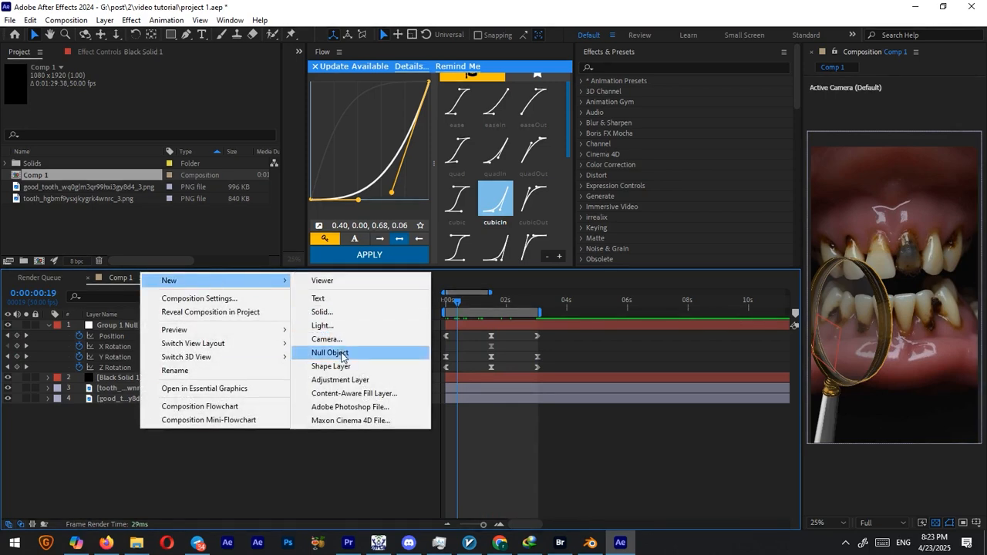
{"action": "left_click", "coordinate": [322, 312]}
{"action": "key", "text": "Return"}
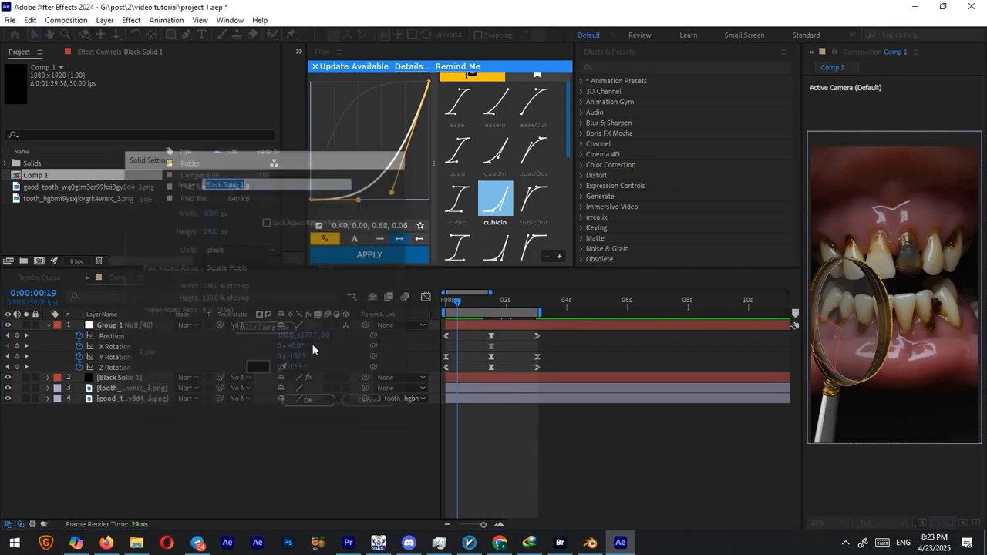
Copy the Element effect from Black Solid 1 onto Black Solid 2.
{"action": "left_click", "coordinate": [121, 389]}
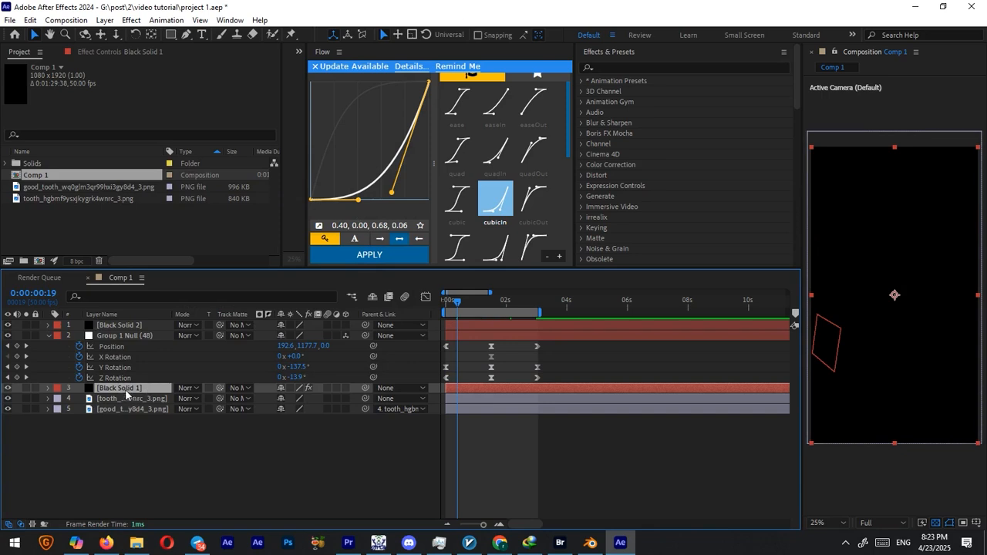
{"action": "left_click", "coordinate": [139, 54]}
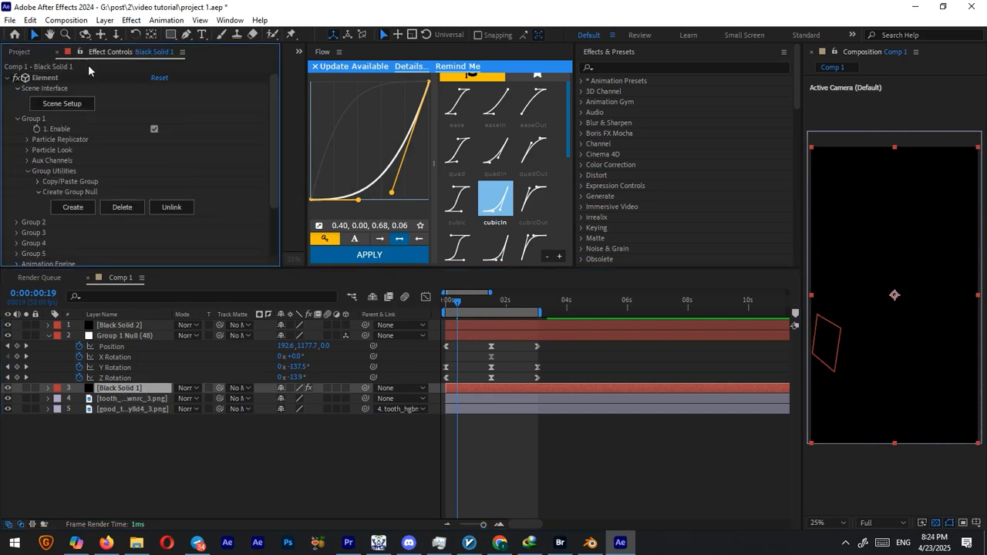
{"action": "left_click", "coordinate": [8, 79]}
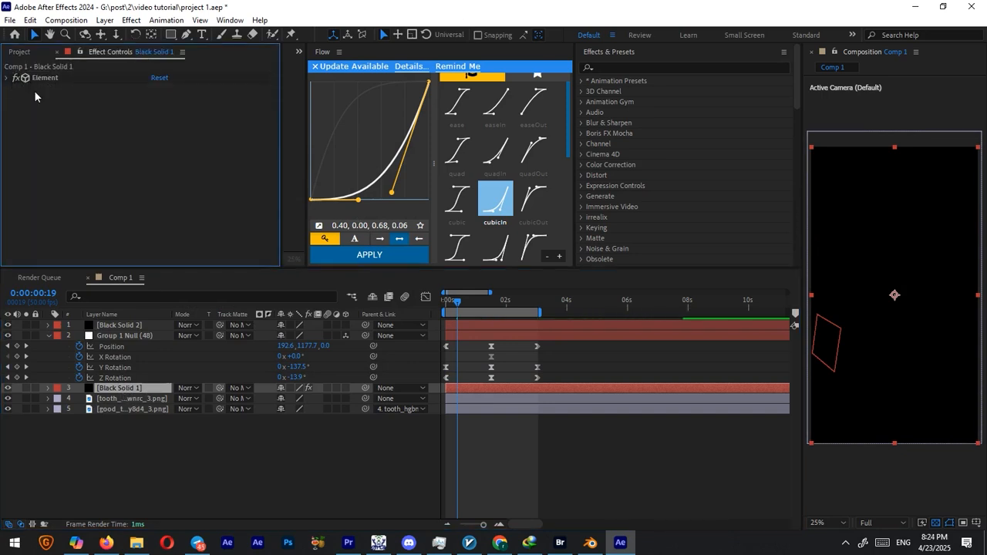
{"action": "left_click", "coordinate": [42, 78]}
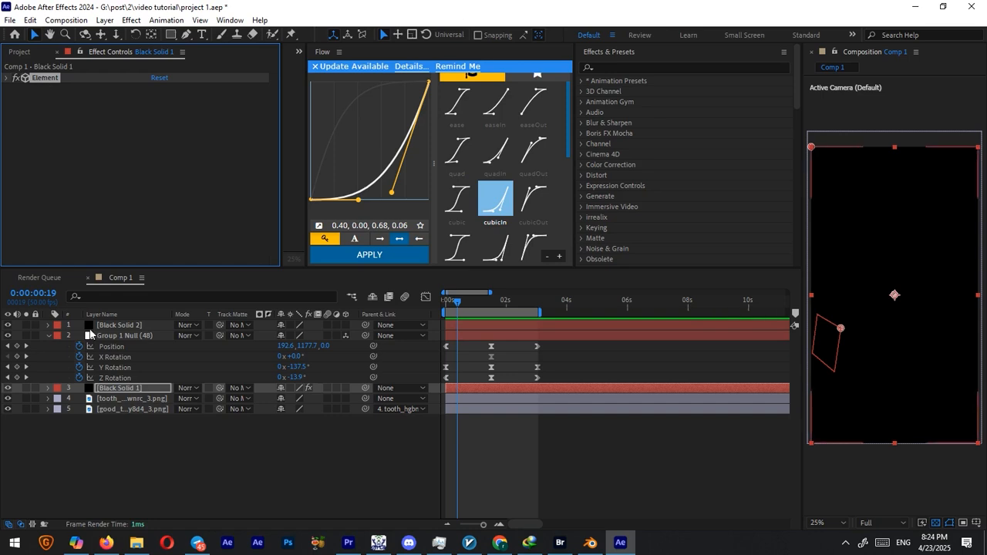
{"action": "left_click", "coordinate": [108, 327]}
{"action": "left_click", "coordinate": [134, 260]}
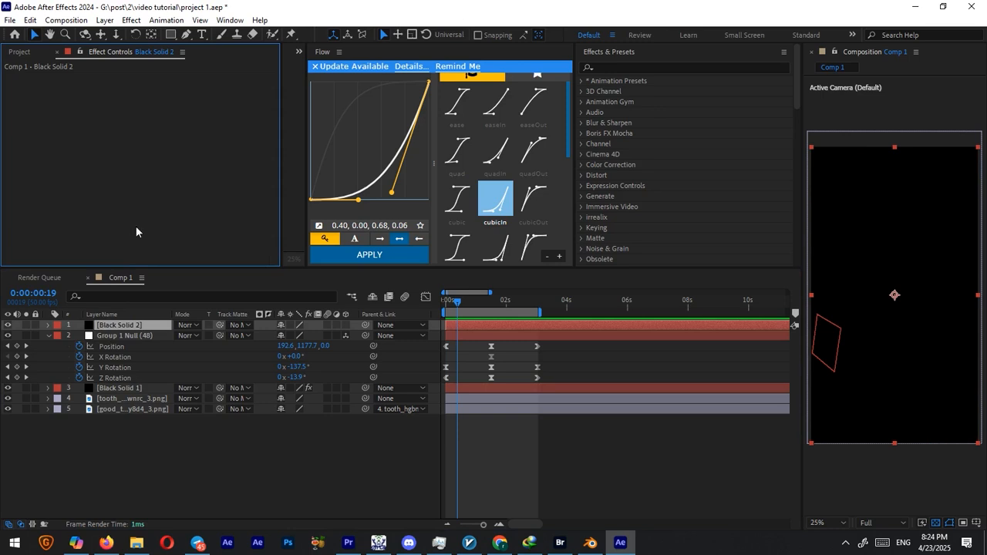
{"action": "key", "text": "ctrl+v"}
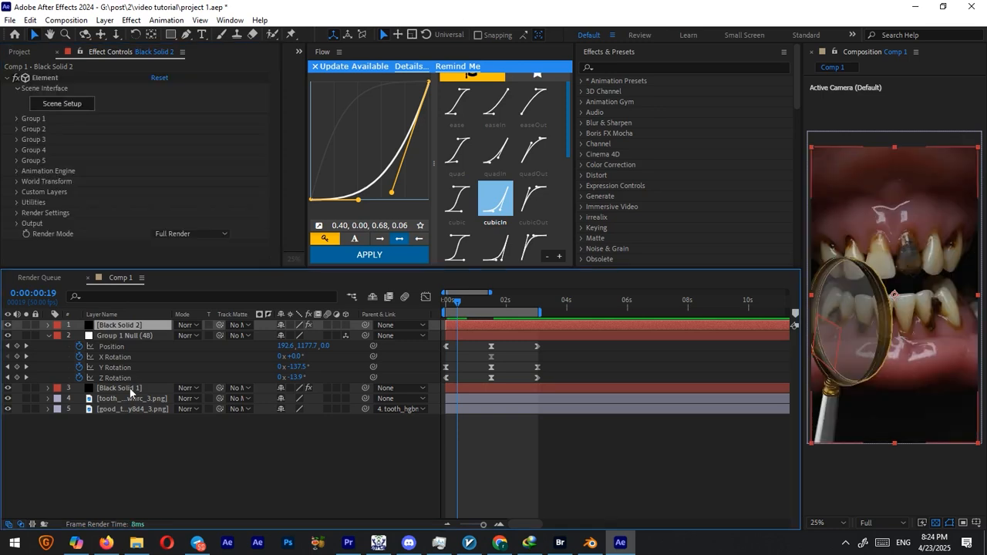
Examine the expressions on the Element effect's Group 1 properties of Black Solid 1, and collapse the layer.
{"action": "left_click", "coordinate": [129, 389]}
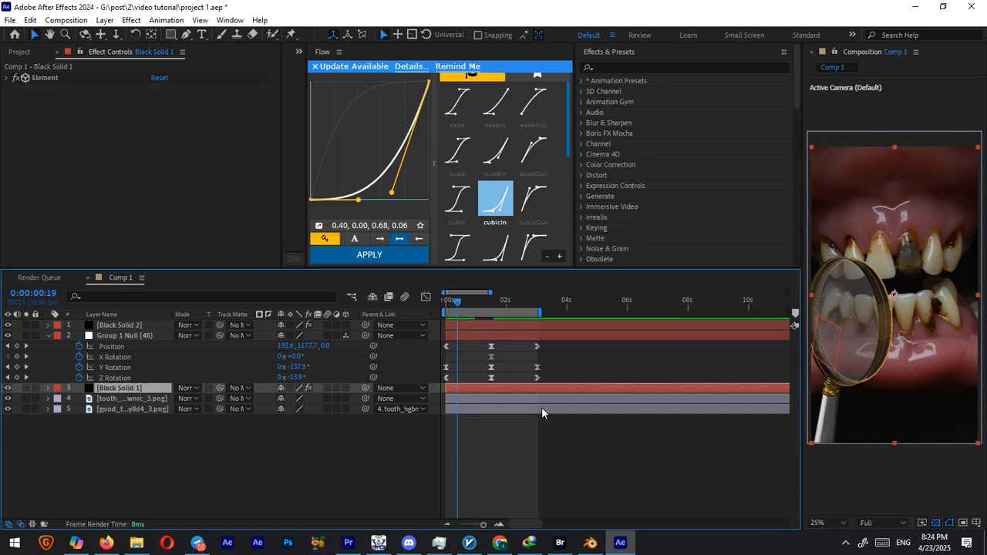
{"action": "key", "text": "e"}
{"action": "key", "text": "e"}
{"action": "scroll", "coordinate": [126, 463], "scroll_direction": "down", "scroll_amount": 1}
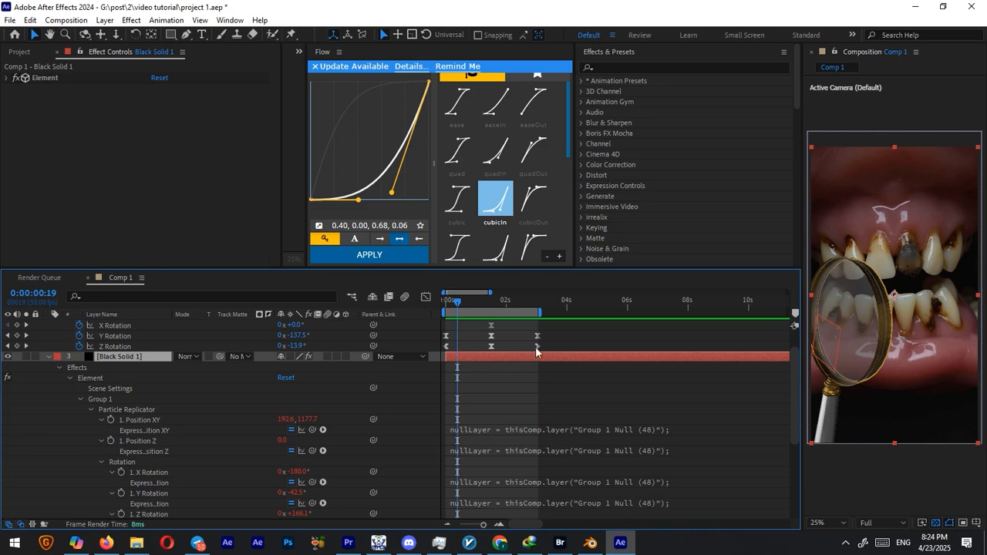
{"action": "left_click", "coordinate": [48, 358]}
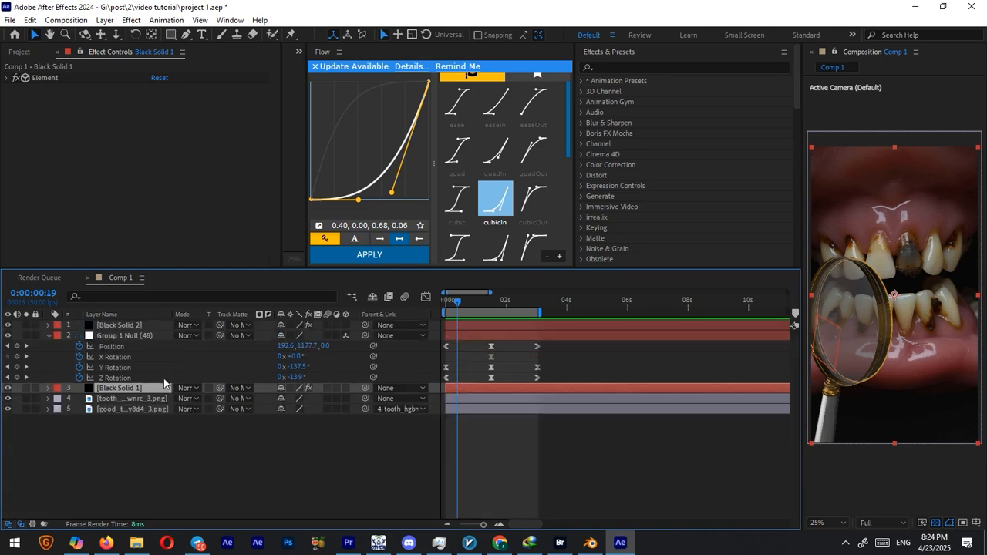
Examine the expressions linking Black Solid 2's Element Group 1 properties to Black Solid 1, and collapse the layer.
{"action": "left_click", "coordinate": [127, 337]}
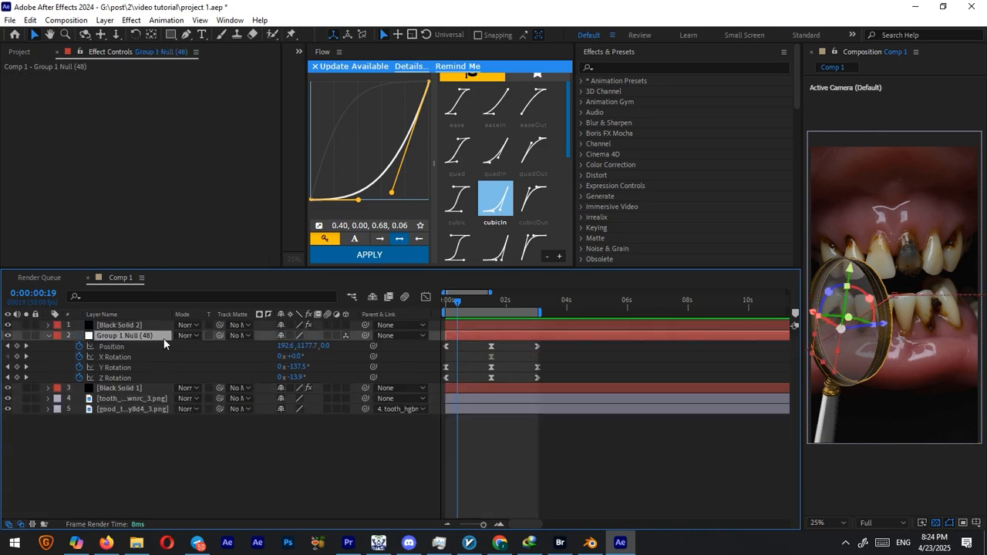
{"action": "left_click", "coordinate": [121, 325]}
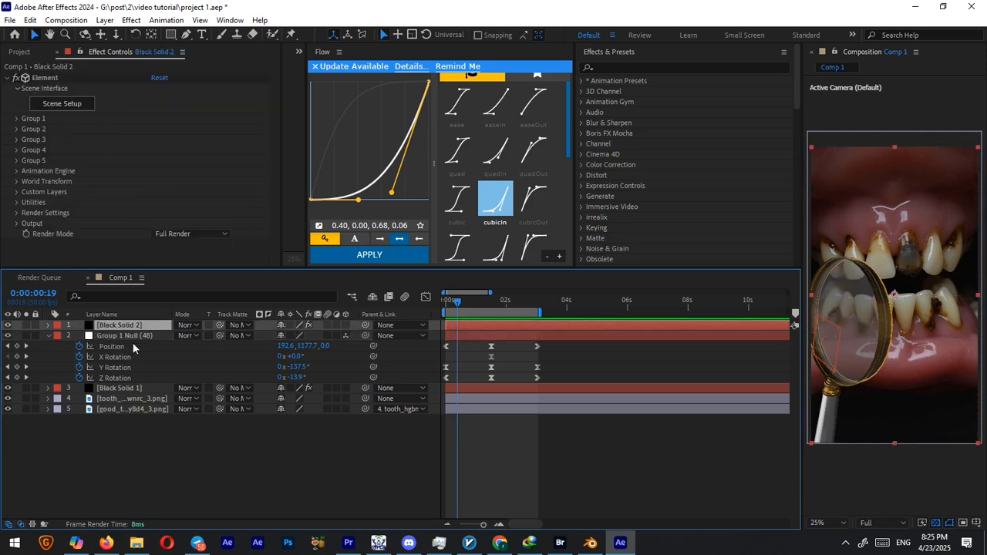
{"action": "left_click", "coordinate": [115, 337]}
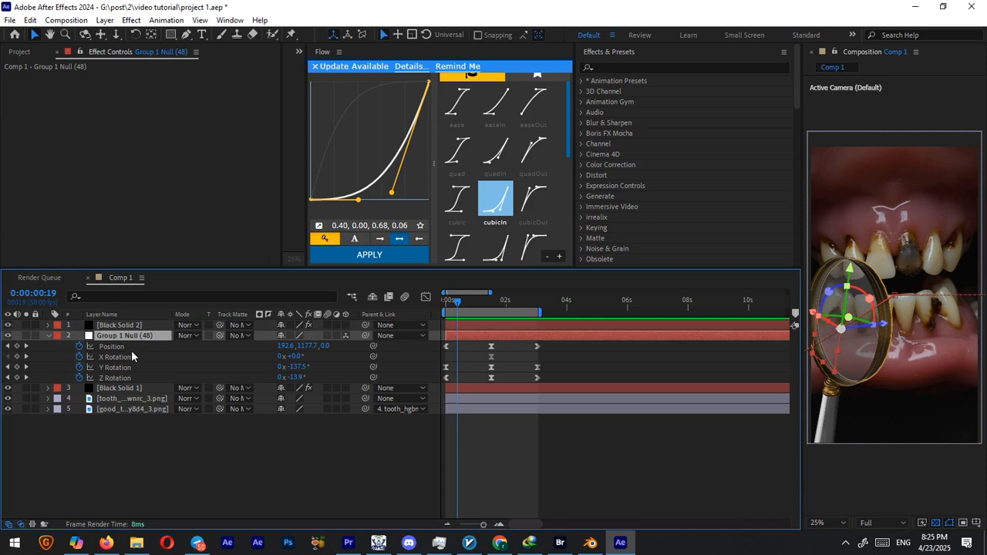
{"action": "left_click", "coordinate": [136, 326]}
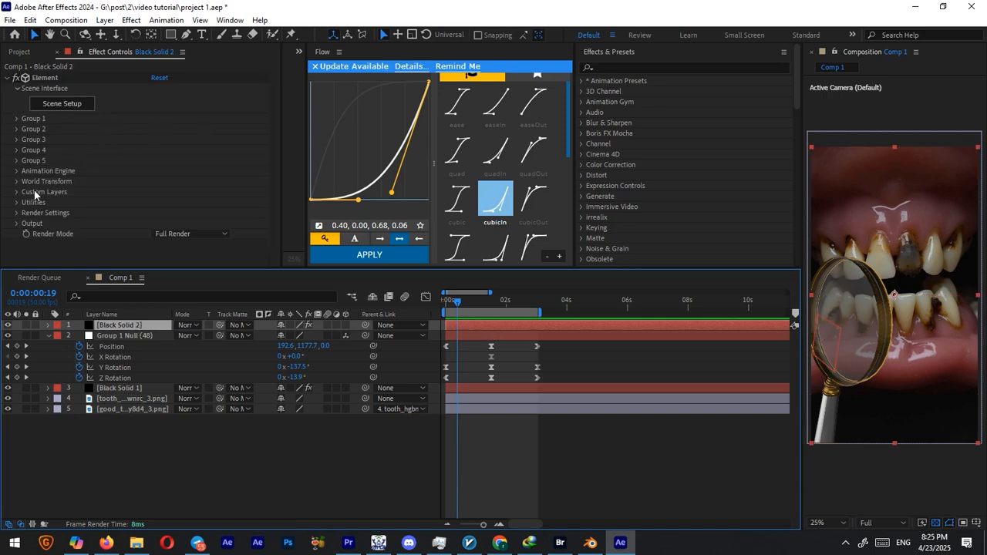
{"action": "key", "text": "e"}
{"action": "key", "text": "e"}
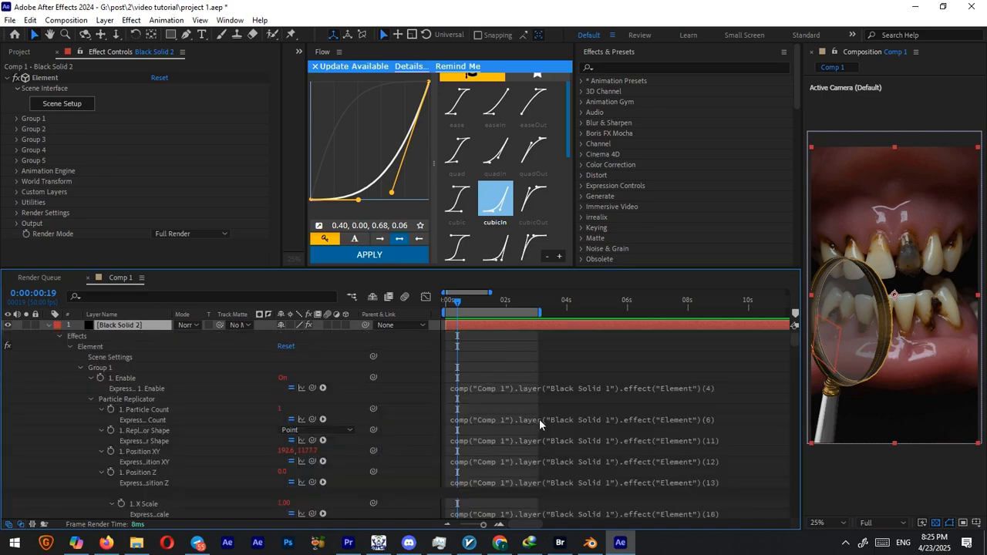
{"action": "scroll", "coordinate": [77, 439], "scroll_direction": "down", "scroll_amount": 5}
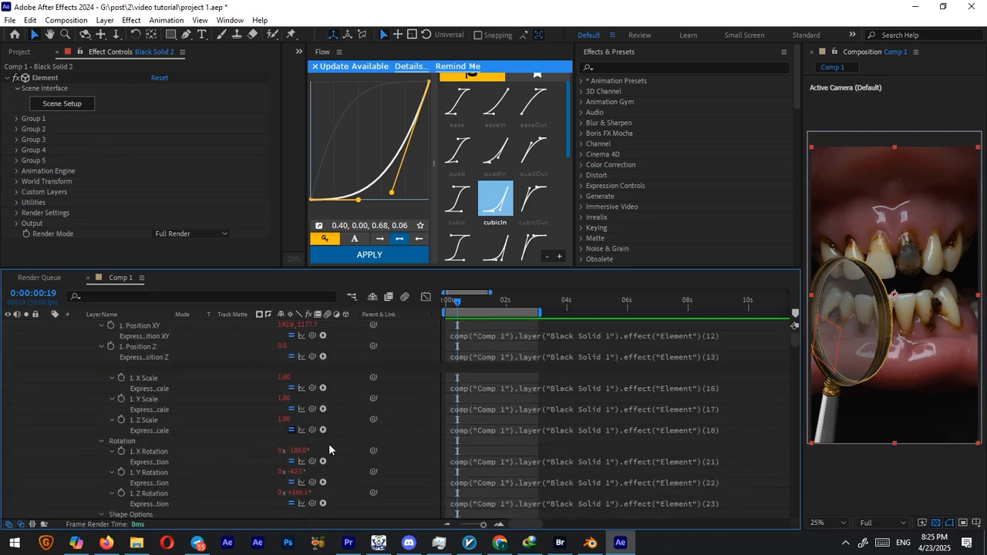
{"action": "scroll", "coordinate": [231, 450], "scroll_direction": "up", "scroll_amount": 4}
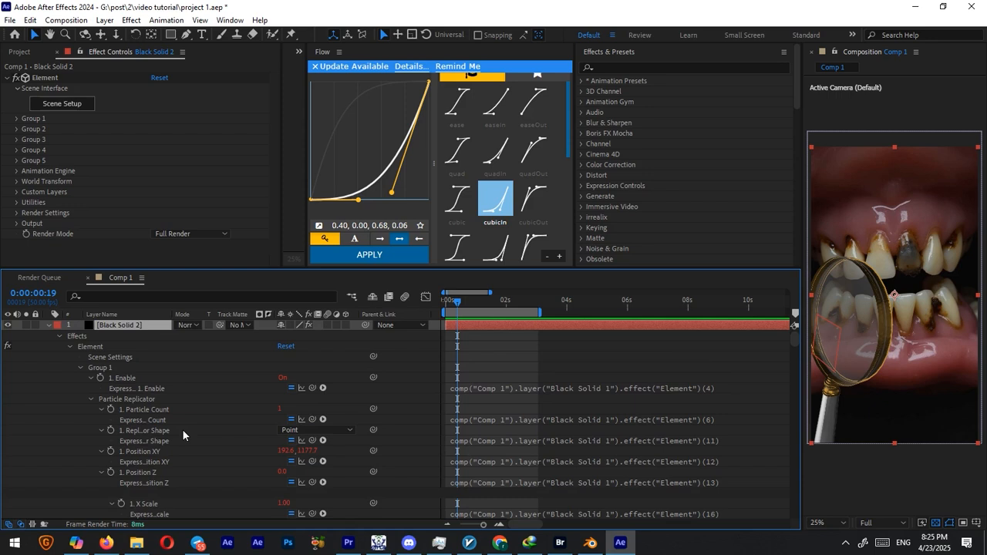
{"action": "left_click", "coordinate": [60, 336]}
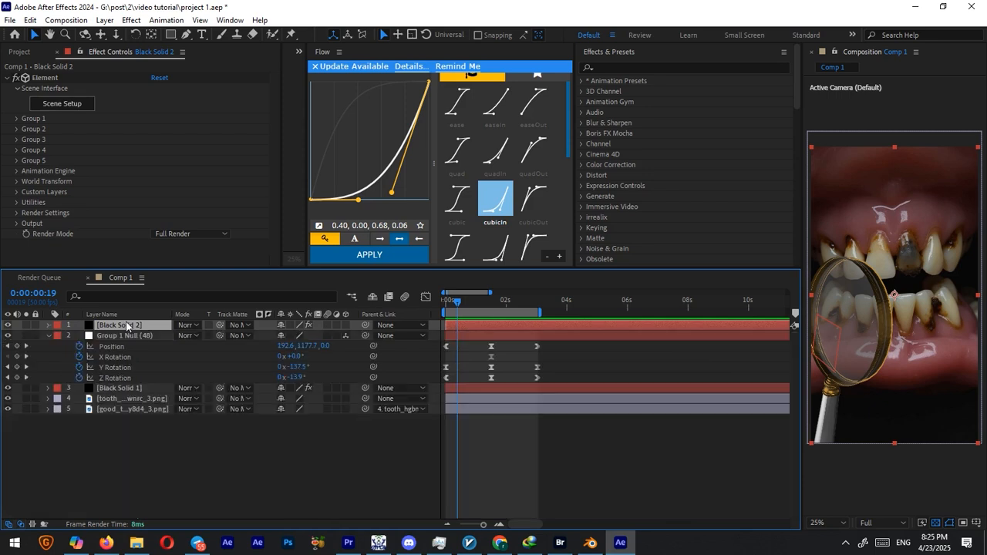
Open Black Solid 2's Element scene setup and apply the Black_Gloss physical preset to the magnifying glass lens.
{"action": "left_click", "coordinate": [49, 112]}
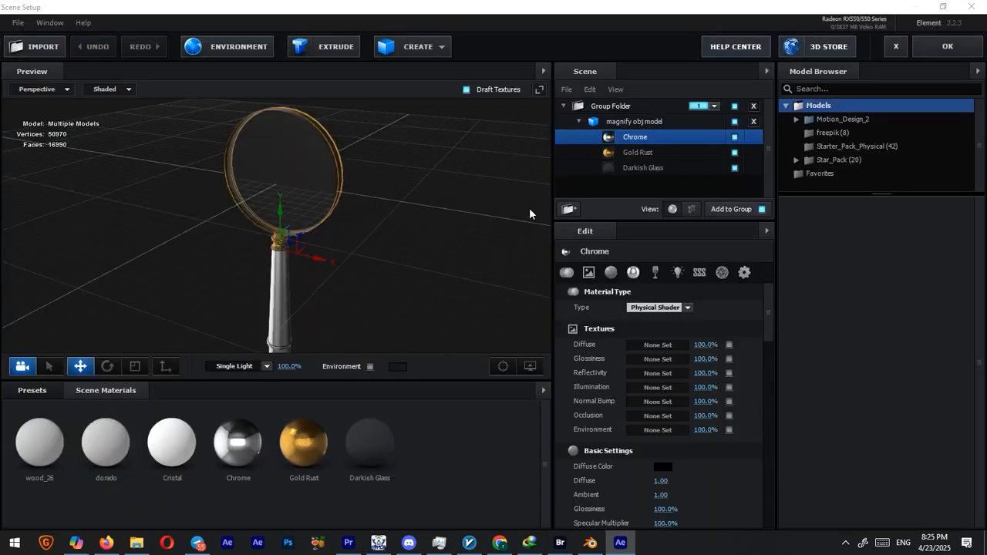
{"action": "left_click", "coordinate": [31, 389]}
{"action": "scroll", "coordinate": [49, 498], "scroll_direction": "down", "scroll_amount": 3}
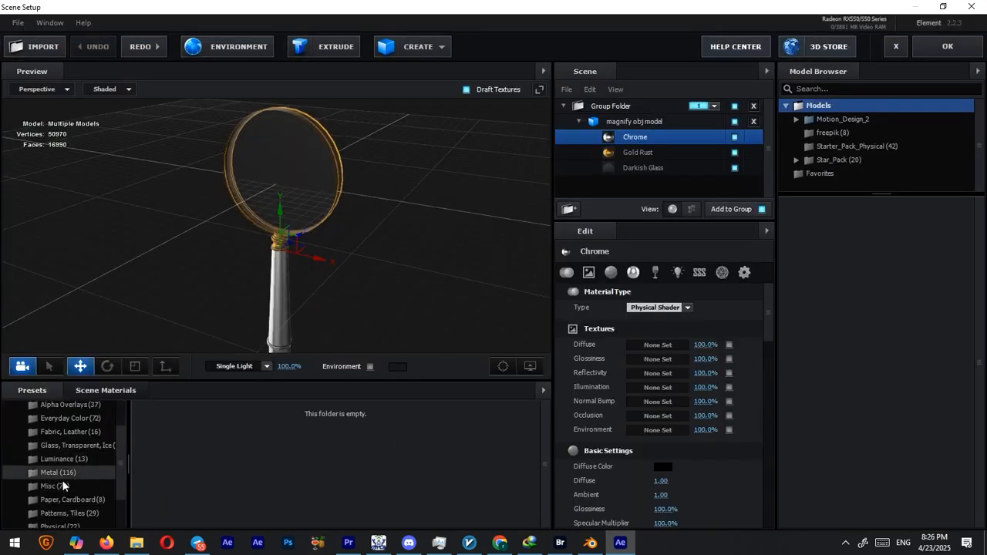
{"action": "scroll", "coordinate": [49, 497], "scroll_direction": "down", "scroll_amount": 1}
{"action": "left_click", "coordinate": [56, 484]}
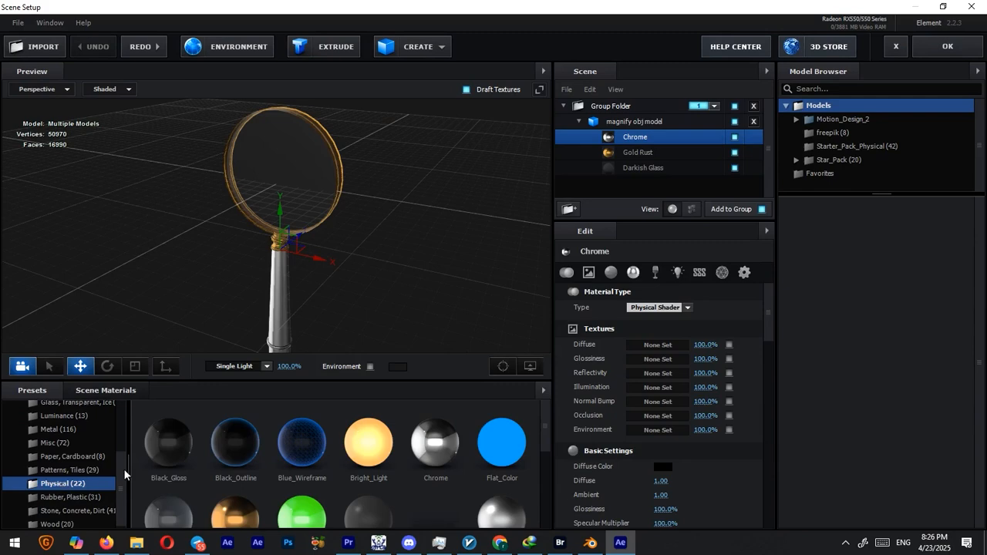
{"action": "scroll", "coordinate": [231, 444], "scroll_direction": "down", "scroll_amount": 1}
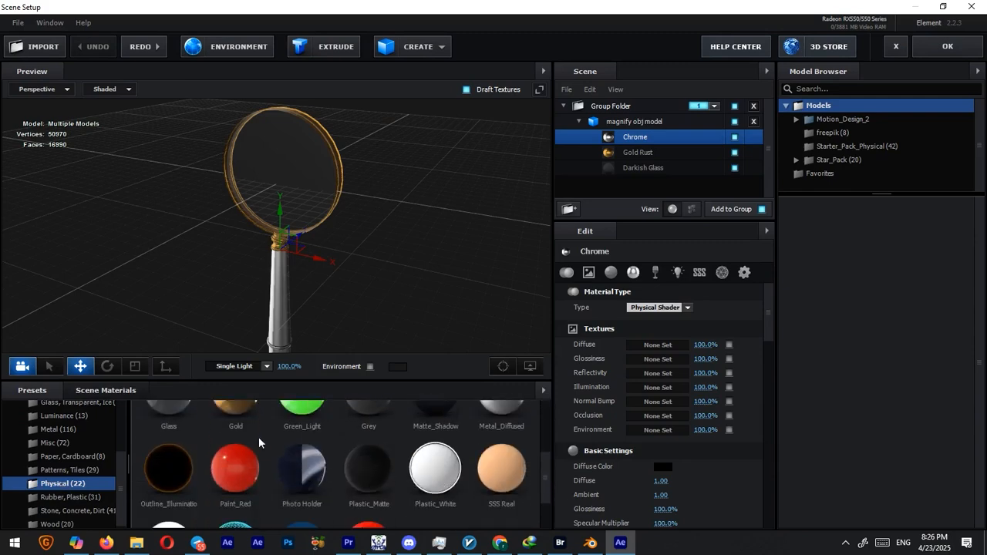
{"action": "scroll", "coordinate": [324, 486], "scroll_direction": "up", "scroll_amount": 1}
{"action": "left_click_drag", "start_coordinate": [169, 455], "coordinate": [289, 186]}
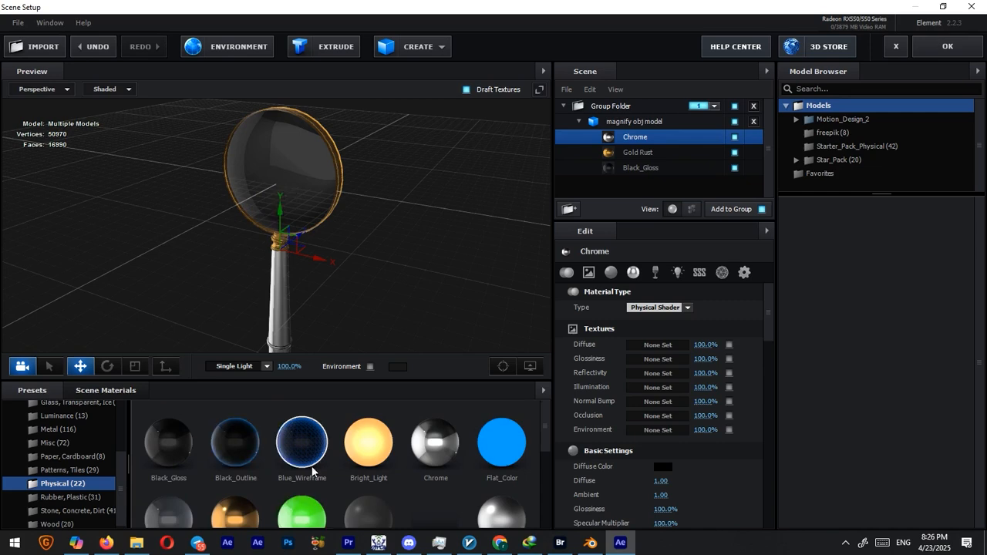
Apply the Plastic_White physical preset to the magnifying glass's handle and its gold ring.
{"action": "scroll", "coordinate": [349, 476], "scroll_direction": "down", "scroll_amount": 2}
{"action": "left_click_drag", "start_coordinate": [439, 426], "coordinate": [290, 302]}
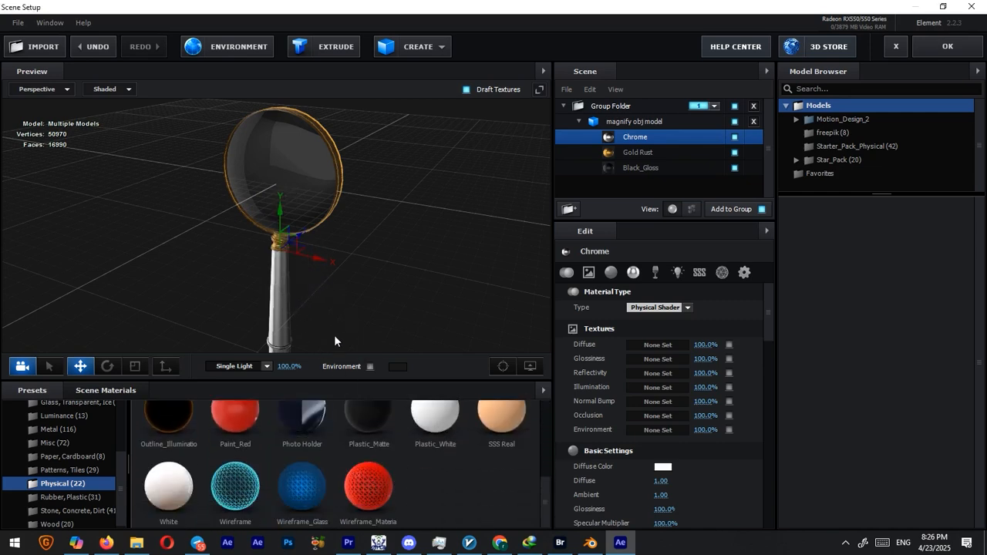
{"action": "left_click_drag", "start_coordinate": [431, 412], "coordinate": [286, 228]}
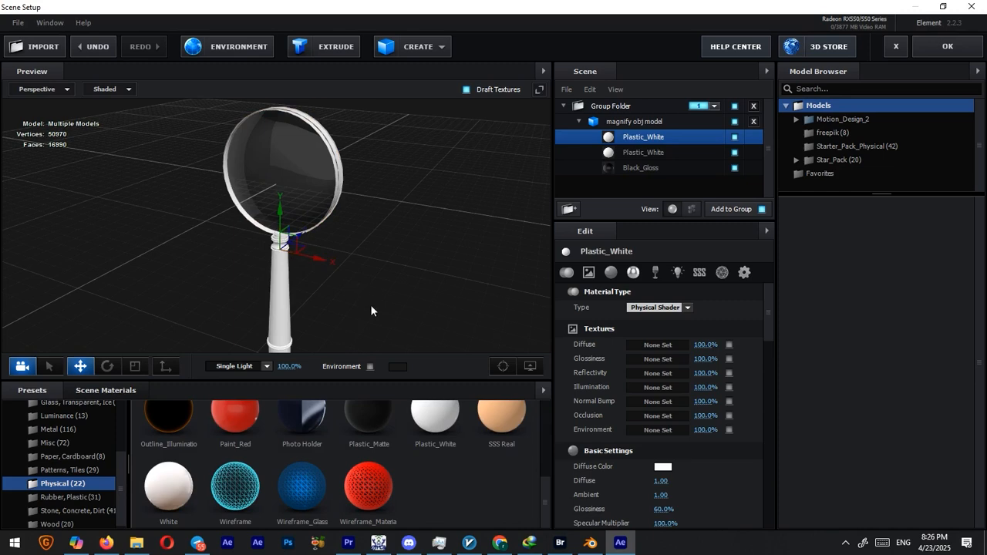
Set both Plastic_White materials to 0% glossiness, with environment multipliers of 1127% on the first and 1060% on the second.
{"action": "scroll", "coordinate": [362, 301], "scroll_direction": "up", "scroll_amount": 3}
{"action": "scroll", "coordinate": [360, 292], "scroll_direction": "up", "scroll_amount": 2}
{"action": "left_click_drag", "start_coordinate": [398, 298], "coordinate": [344, 300]}
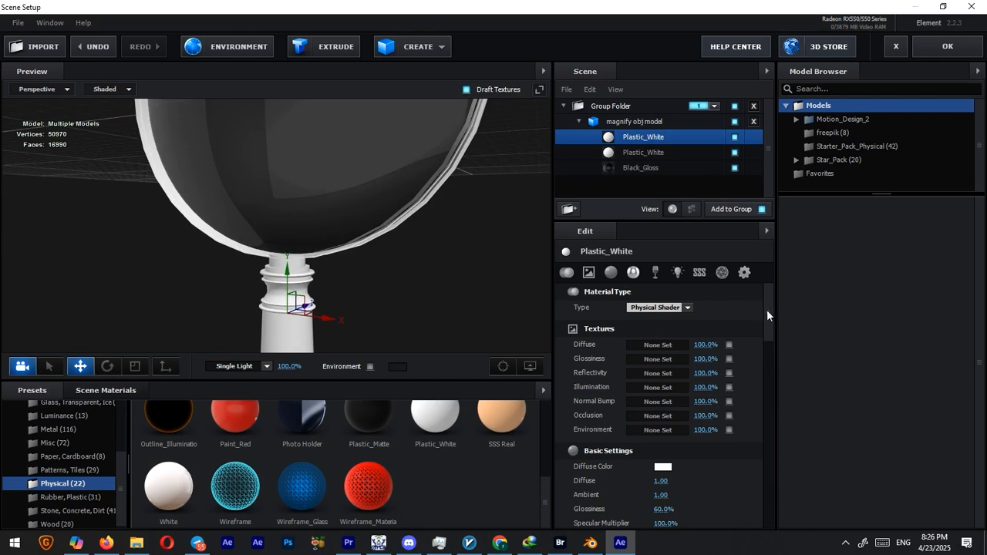
{"action": "left_click_drag", "start_coordinate": [767, 312], "coordinate": [770, 348]}
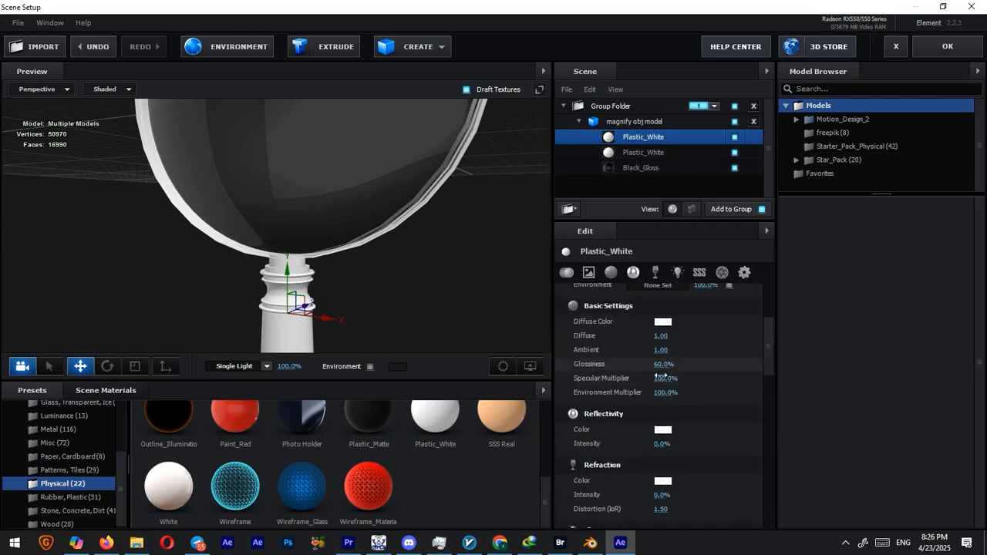
{"action": "left_click_drag", "start_coordinate": [665, 364], "coordinate": [536, 364]}
{"action": "left_click_drag", "start_coordinate": [665, 393], "coordinate": [862, 392]}
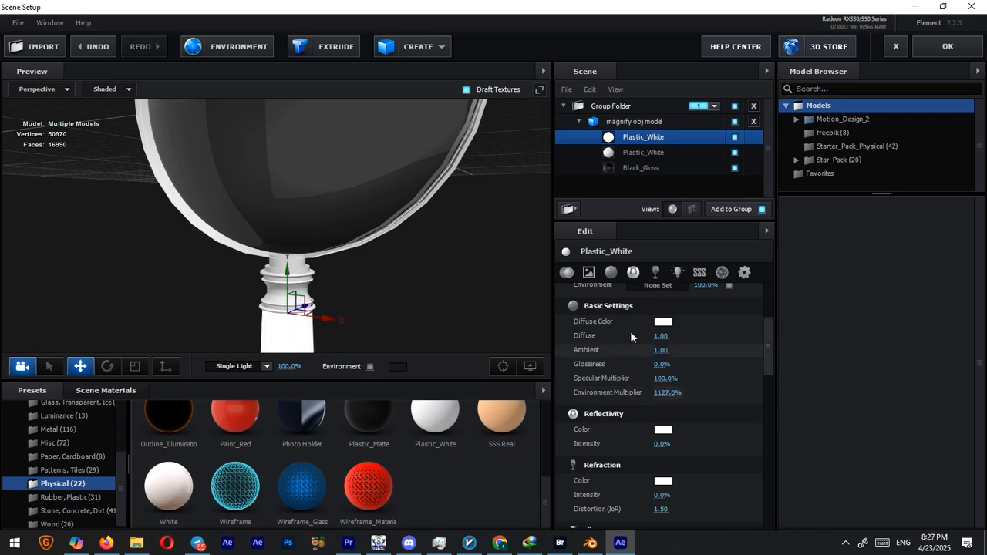
{"action": "left_click", "coordinate": [638, 152]}
{"action": "left_click_drag", "start_coordinate": [663, 364], "coordinate": [665, 393]}
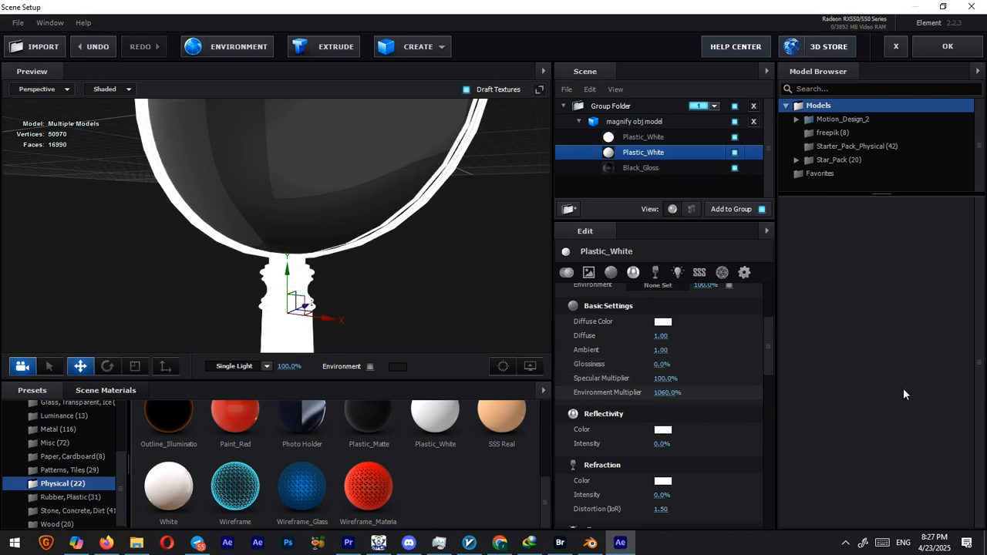
Set the Black_Gloss material's glossiness and environment multiplier to 0%.
{"action": "left_click", "coordinate": [639, 167]}
{"action": "left_click_drag", "start_coordinate": [321, 167], "coordinate": [256, 155]}
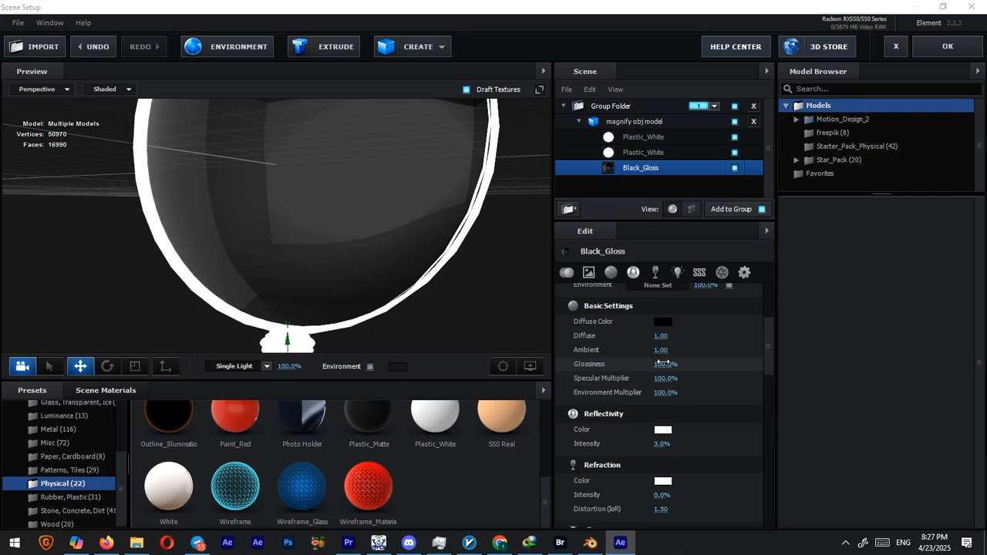
{"action": "left_click_drag", "start_coordinate": [664, 364], "coordinate": [292, 403]}
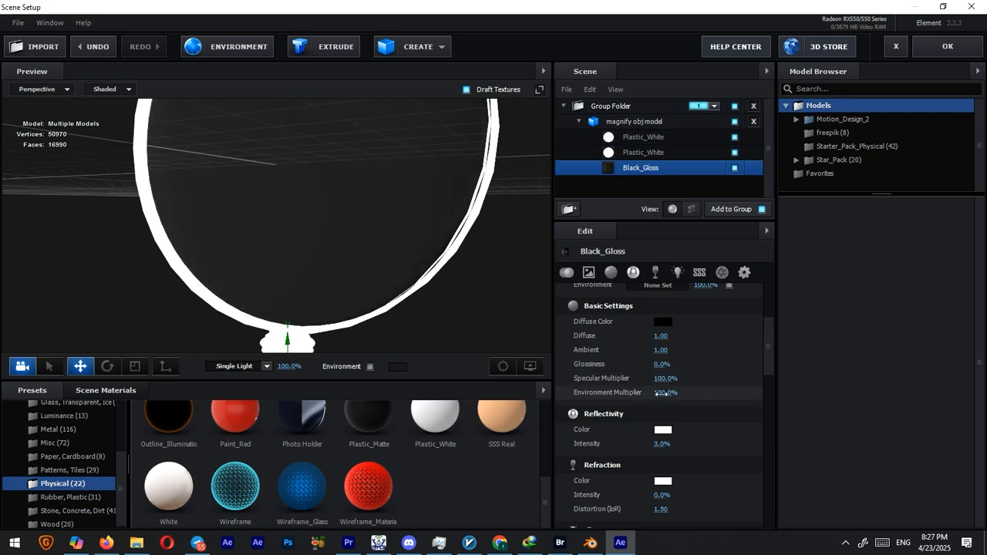
{"action": "left_click_drag", "start_coordinate": [666, 392], "coordinate": [286, 406]}
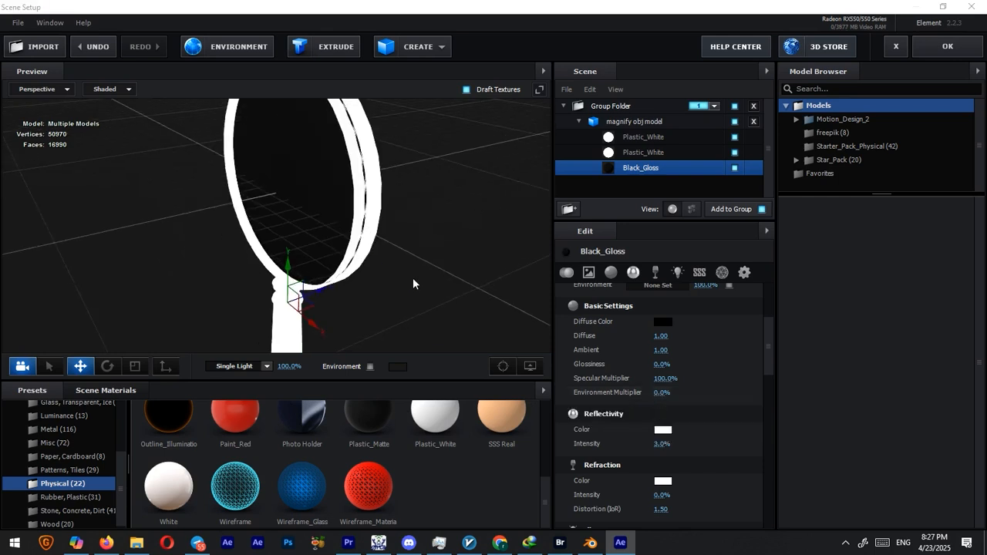
Try to scale the Black_Gloss lens about an anchor point moved up into its middle, and undo the scaling.
{"action": "scroll", "coordinate": [344, 229], "scroll_direction": "up", "scroll_amount": 3}
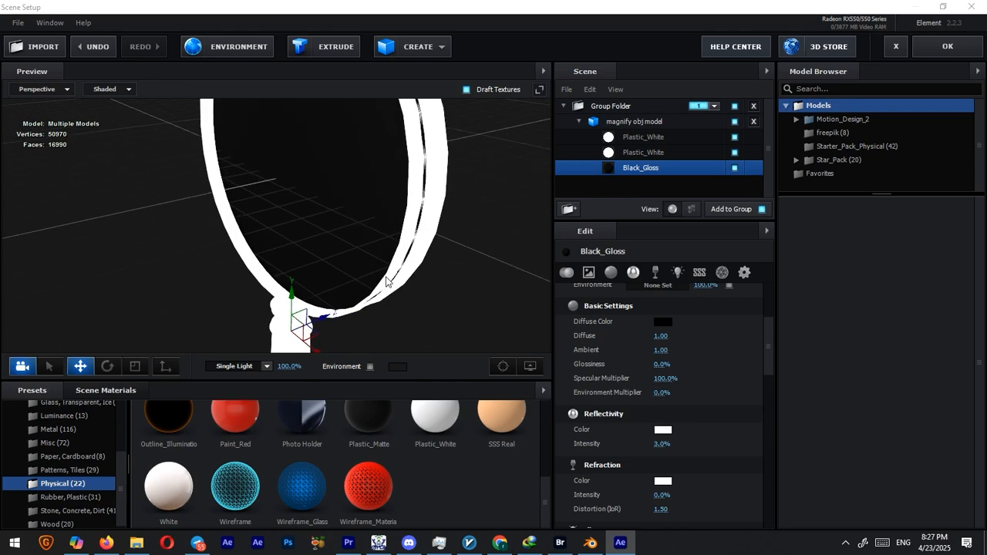
{"action": "left_click_drag", "start_coordinate": [483, 296], "coordinate": [431, 264]}
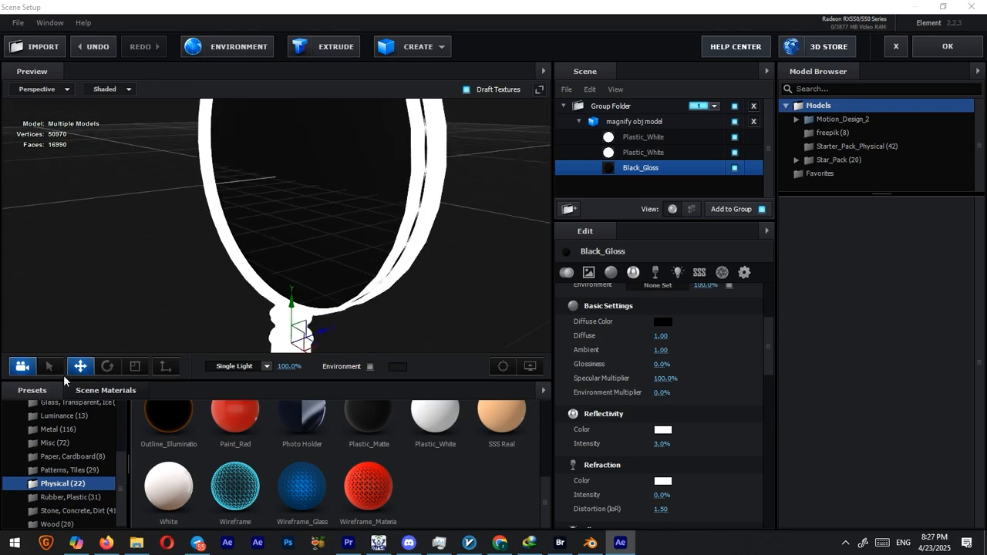
{"action": "left_click", "coordinate": [137, 366]}
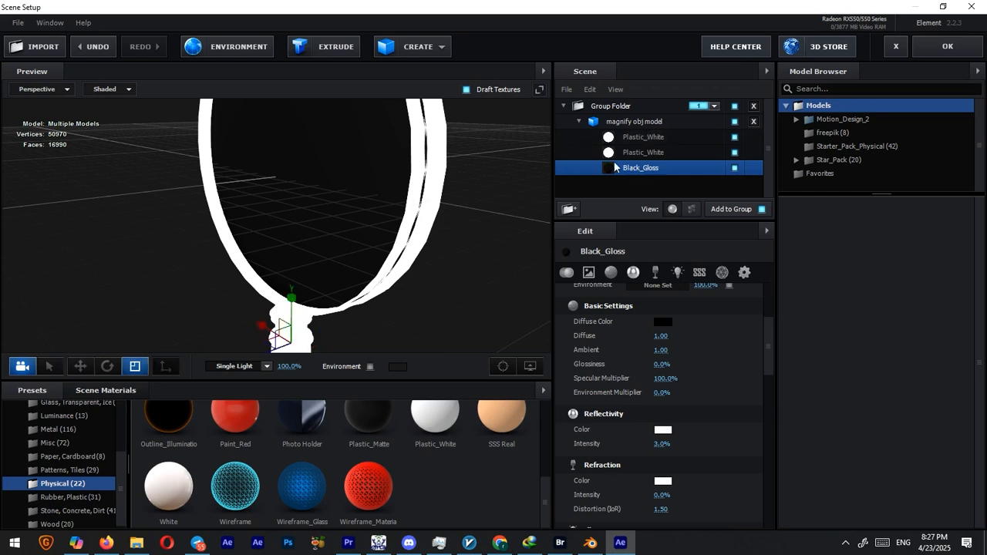
{"action": "left_click_drag", "start_coordinate": [319, 305], "coordinate": [355, 272]}
{"action": "left_click_drag", "start_coordinate": [374, 234], "coordinate": [381, 240]}
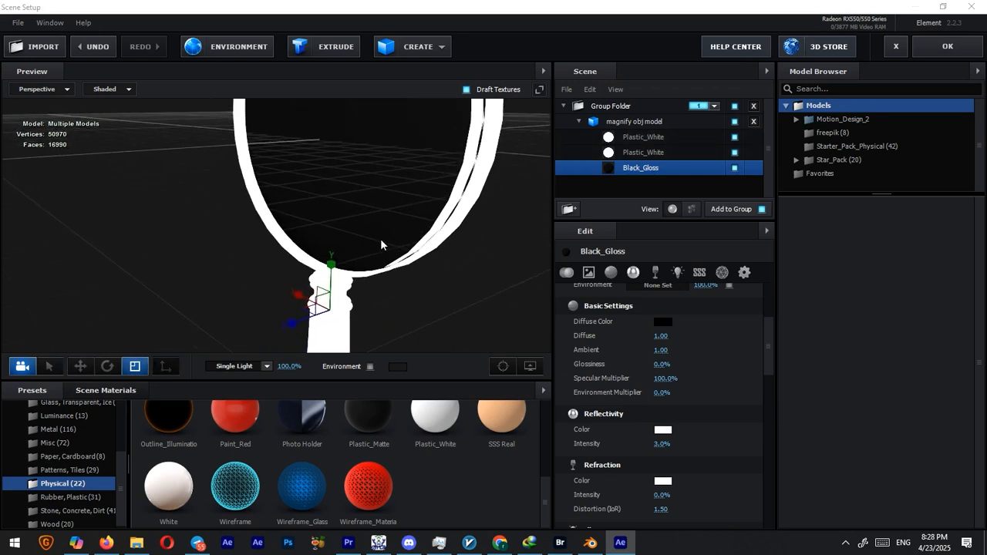
{"action": "left_click", "coordinate": [80, 366]}
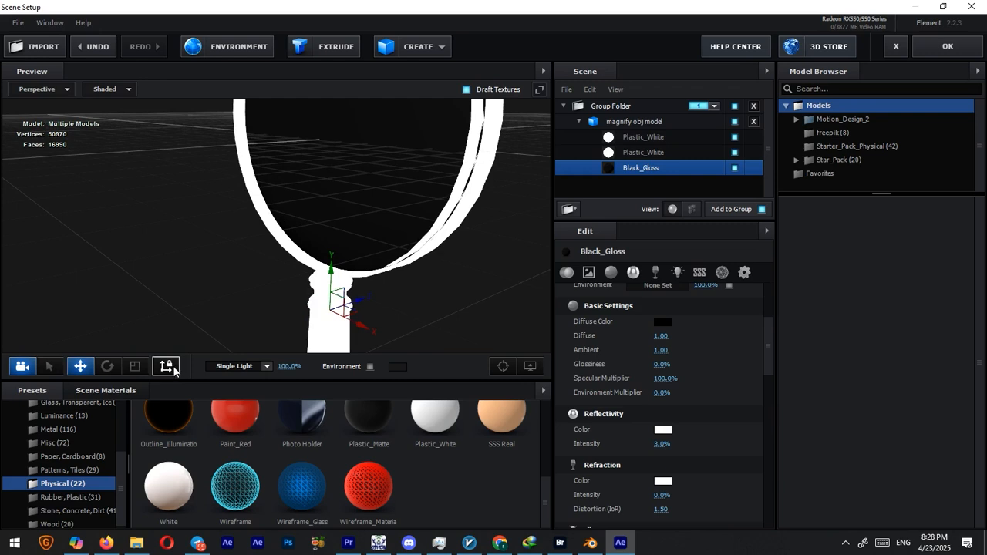
{"action": "left_click", "coordinate": [166, 366]}
{"action": "left_click_drag", "start_coordinate": [332, 270], "coordinate": [381, 74]}
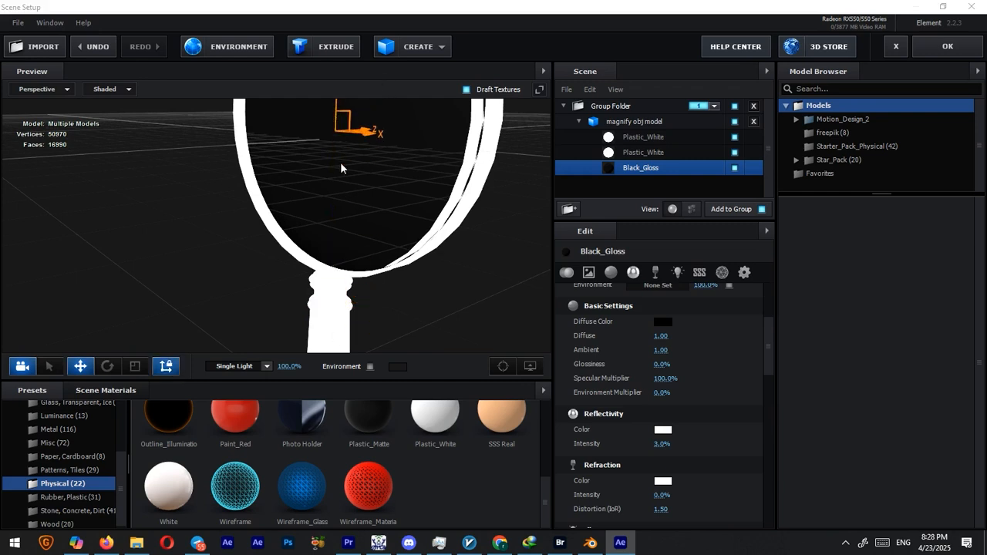
{"action": "left_click_drag", "start_coordinate": [340, 167], "coordinate": [348, 220]}
{"action": "left_click_drag", "start_coordinate": [346, 153], "coordinate": [338, 187]}
{"action": "left_click", "coordinate": [134, 366]}
{"action": "key", "text": "ctrl+z"}
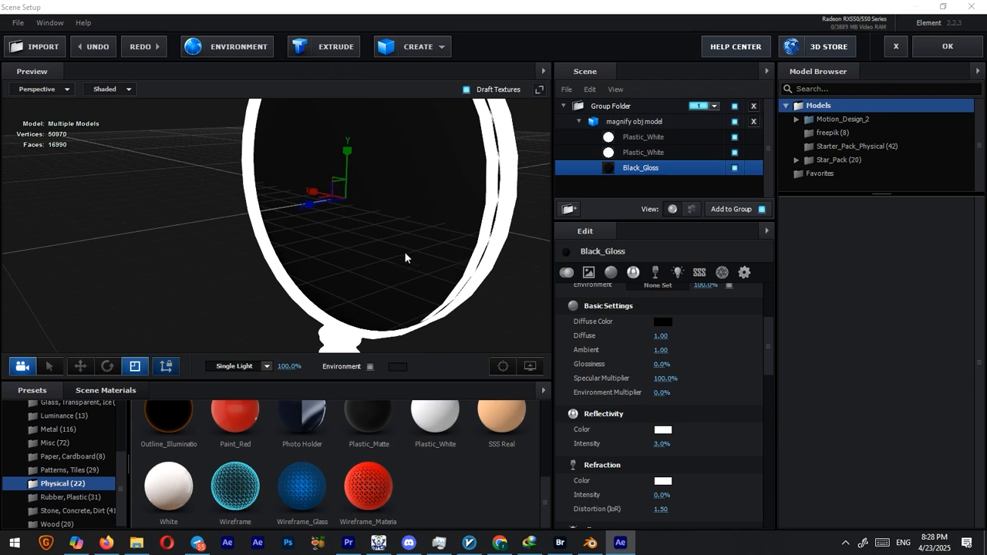
List the model by its parts, scale cristal_lupa_Cristal to 98.8% in X and Y, and accept the scene setup.
{"action": "left_click", "coordinate": [692, 213]}
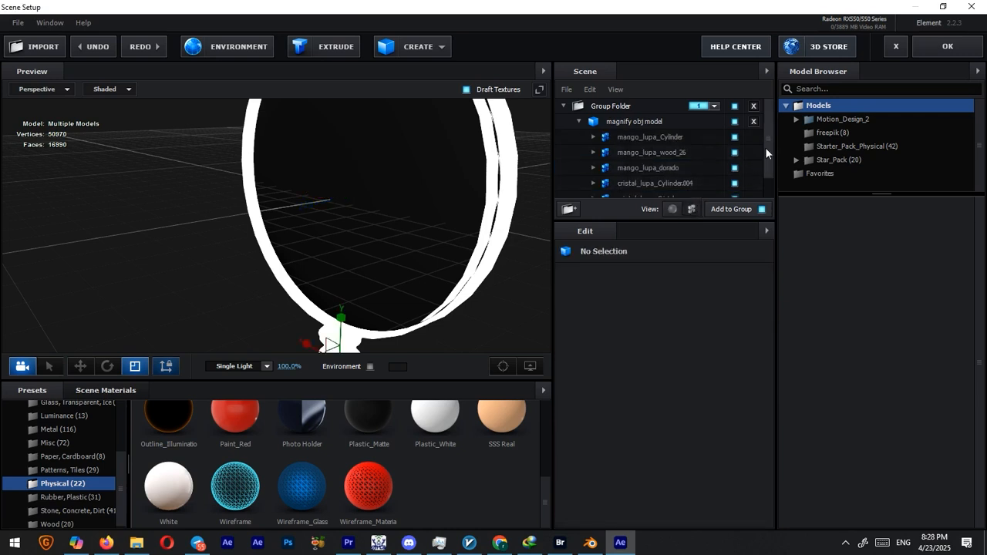
{"action": "scroll", "coordinate": [765, 153], "scroll_direction": "down", "scroll_amount": 1}
{"action": "left_click", "coordinate": [655, 175]}
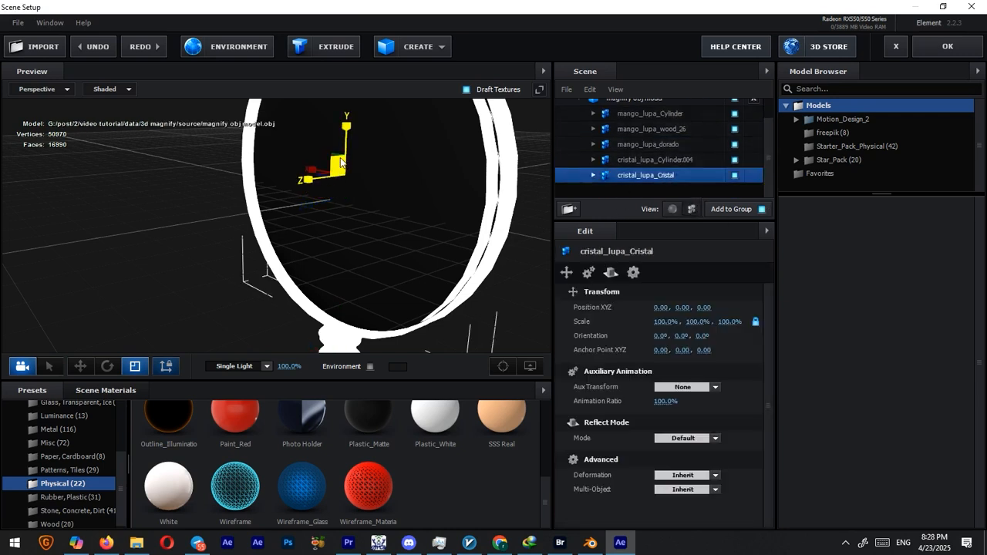
{"action": "left_click_drag", "start_coordinate": [334, 153], "coordinate": [335, 160]}
{"action": "left_click_drag", "start_coordinate": [151, 275], "coordinate": [224, 274]}
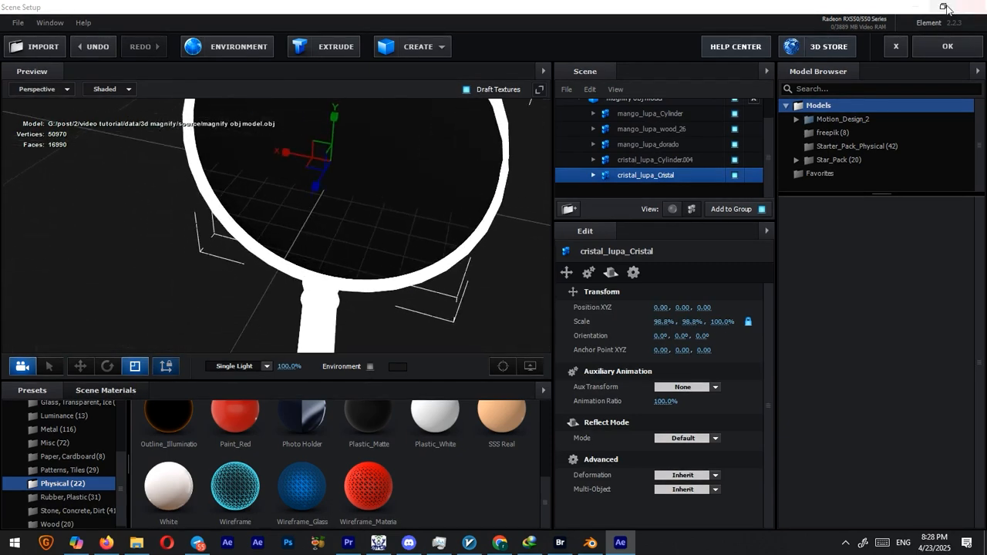
{"action": "left_click", "coordinate": [947, 47]}
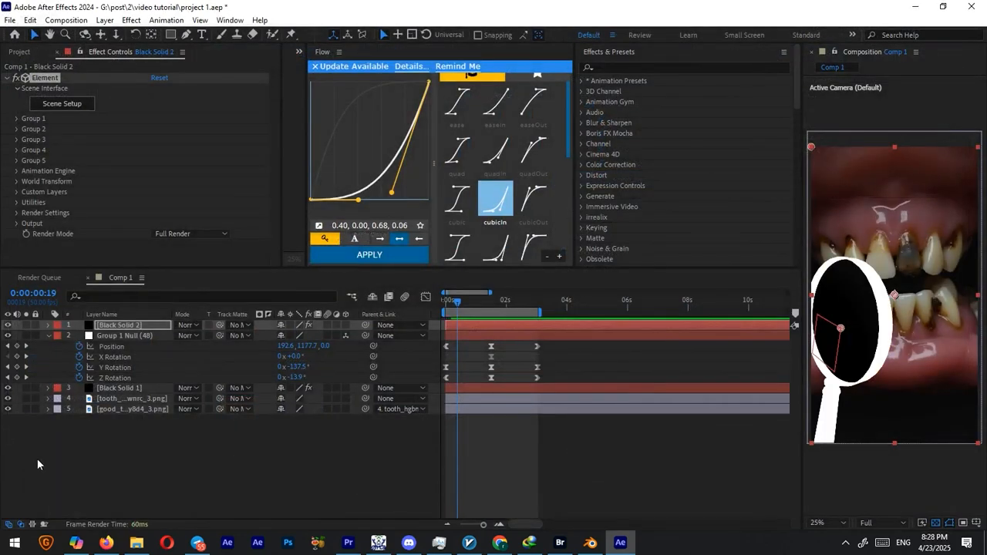
Rename the Black Solid 2 layer as BW and the Black Solid 1 layer as MAIN.
{"action": "left_click", "coordinate": [48, 336]}
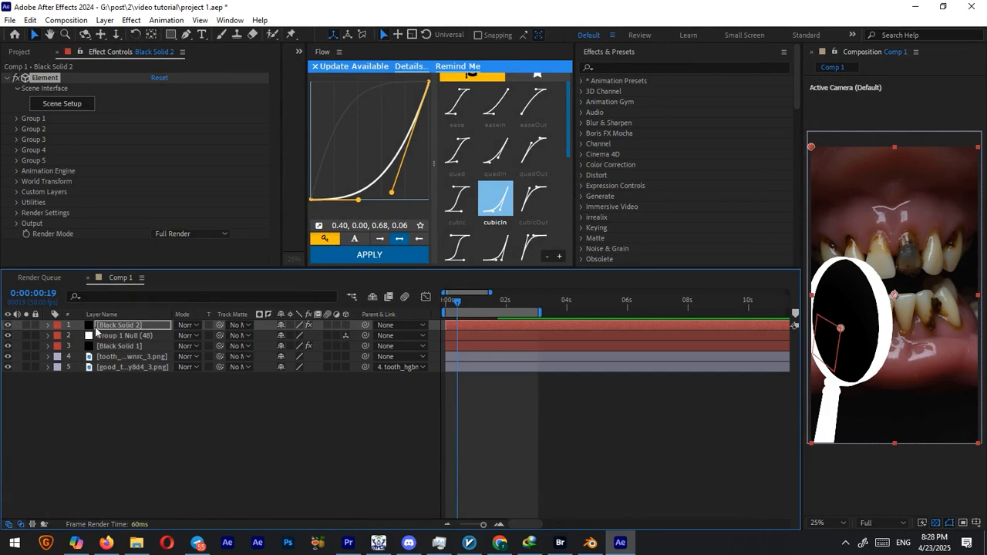
{"action": "right_click", "coordinate": [123, 330]}
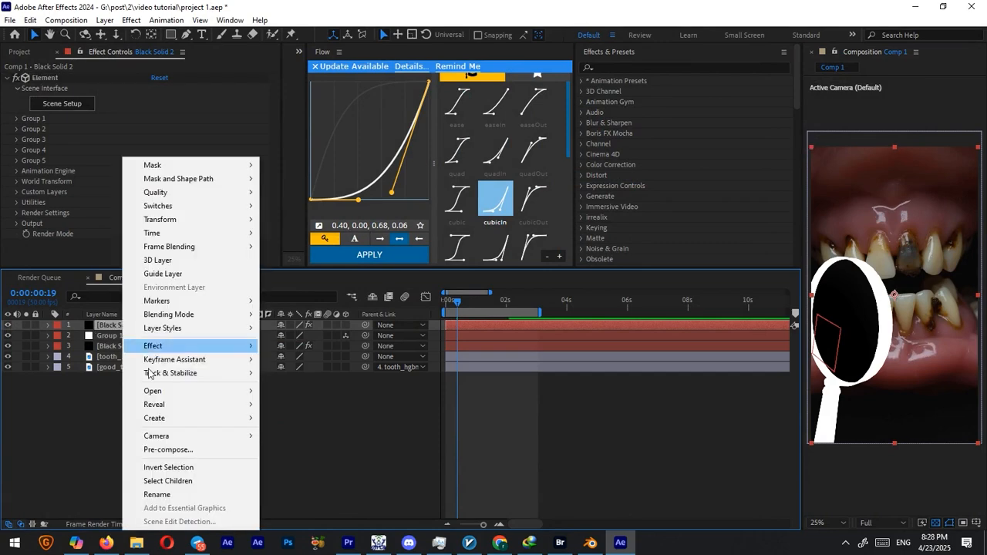
{"action": "left_click", "coordinate": [158, 495]}
{"action": "type", "text": "BW"}
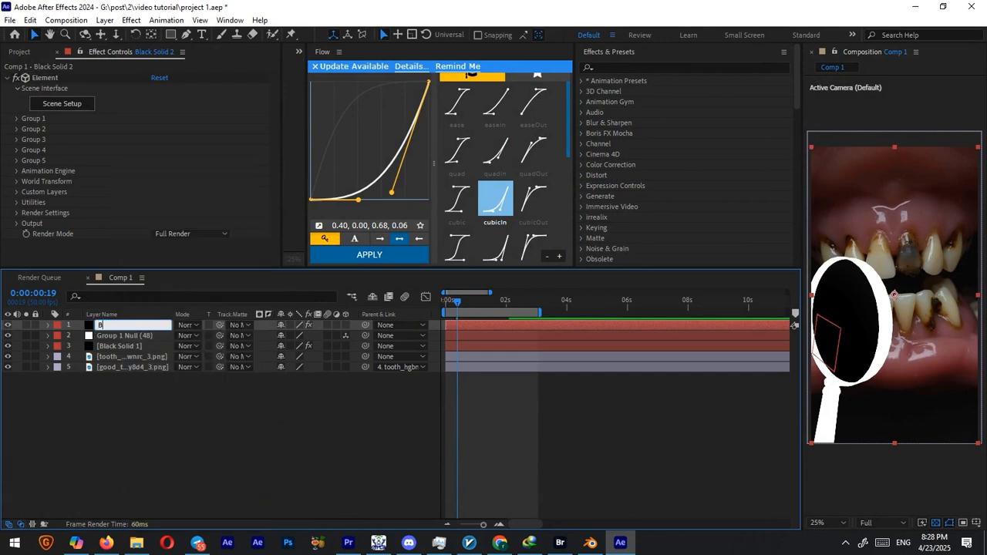
{"action": "left_click", "coordinate": [104, 346]}
{"action": "right_click", "coordinate": [104, 346]}
{"action": "left_click", "coordinate": [140, 494]}
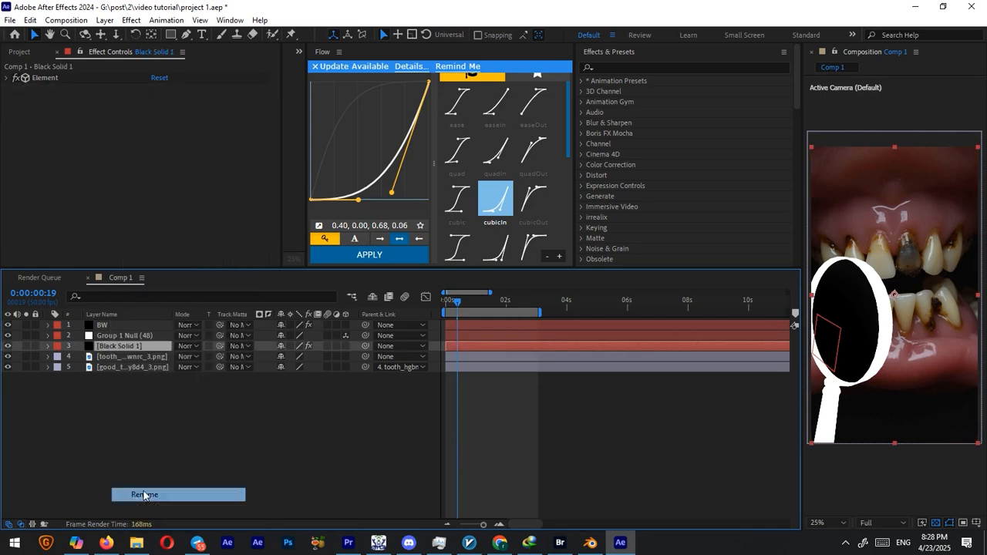
{"action": "type", "text": "MAIN"}
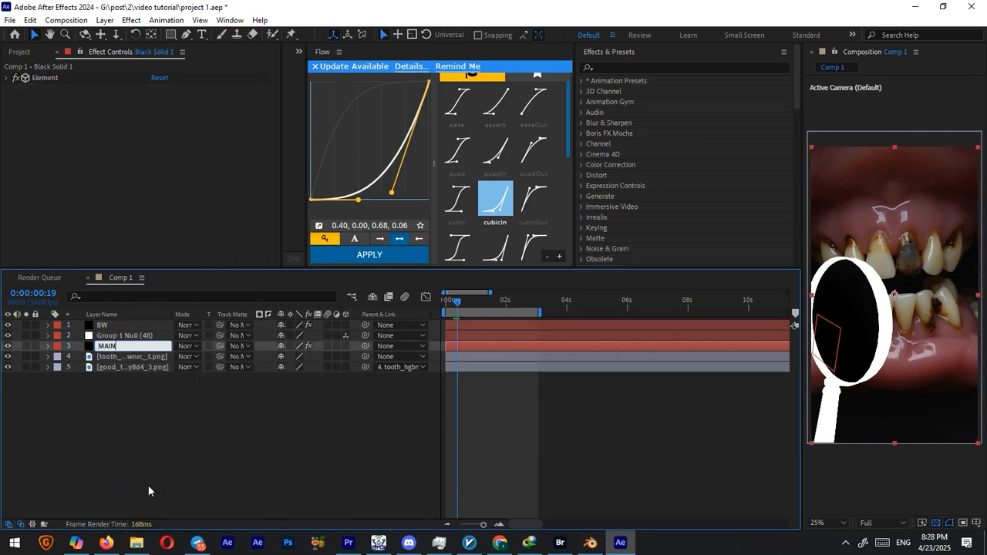
{"action": "key", "text": "Return"}
Solo the BW and MAIN layers in turn to compare them, and test how both follow a sideways move of Group 1 Null.
{"action": "left_click", "coordinate": [27, 325]}
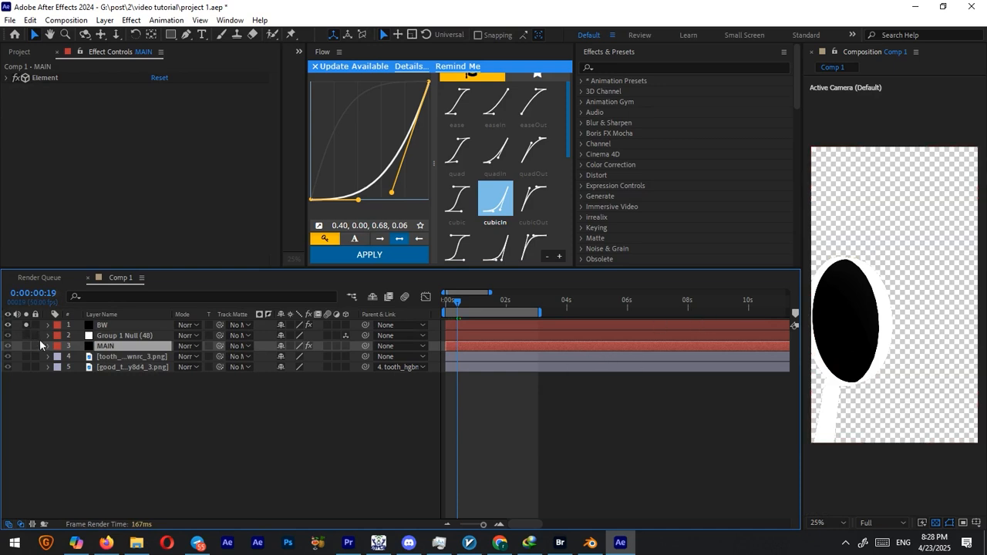
{"action": "left_click", "coordinate": [27, 345]}
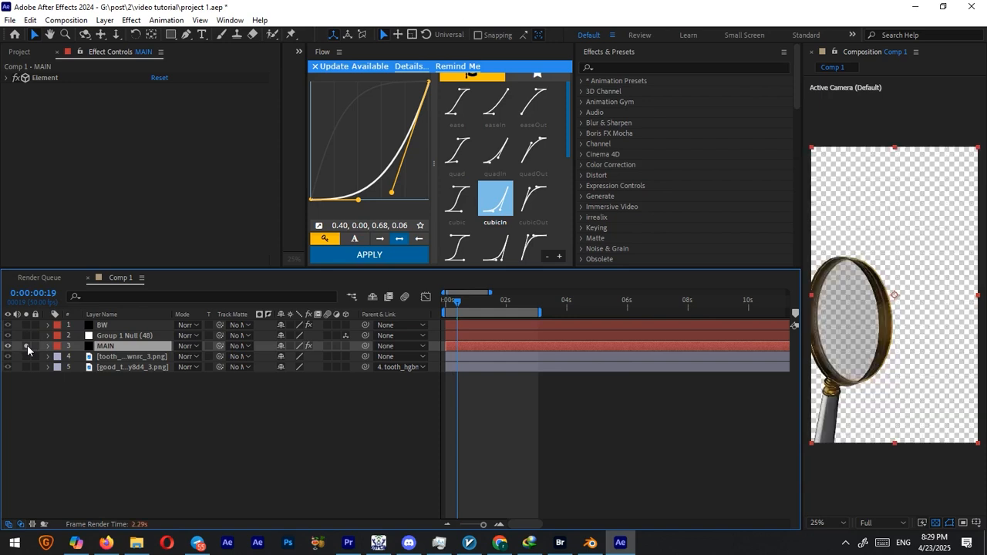
{"action": "left_click", "coordinate": [27, 346]}
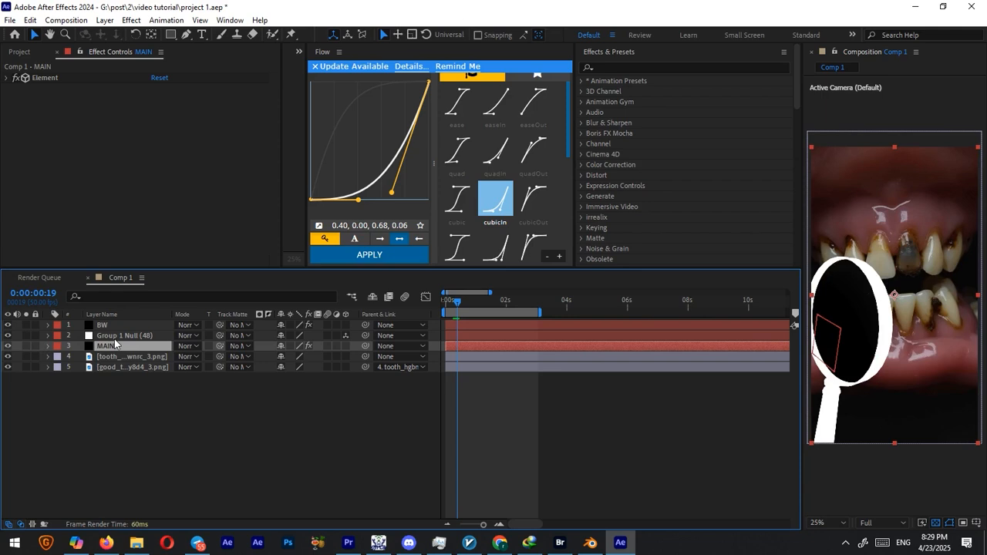
{"action": "left_click", "coordinate": [114, 337]}
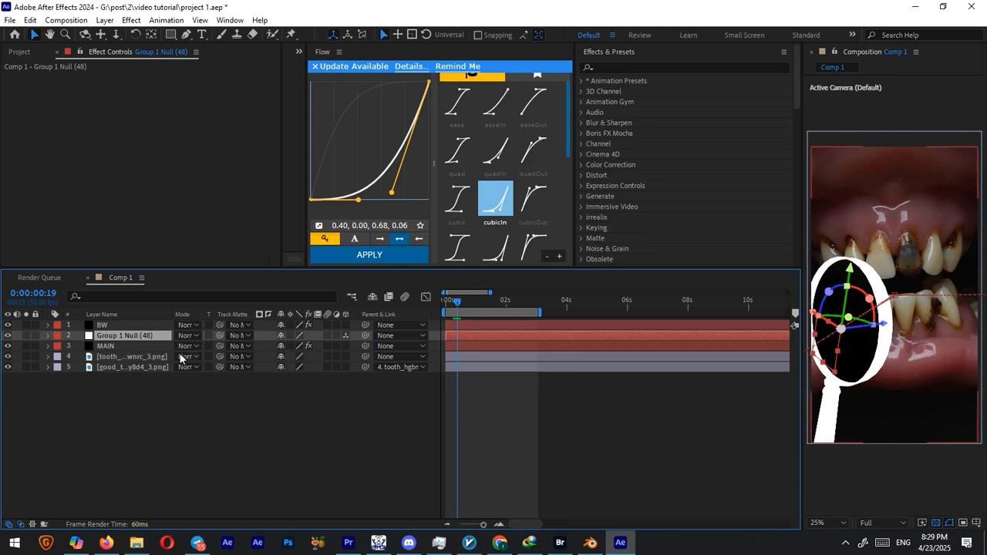
{"action": "left_click_drag", "start_coordinate": [883, 327], "coordinate": [952, 318]}
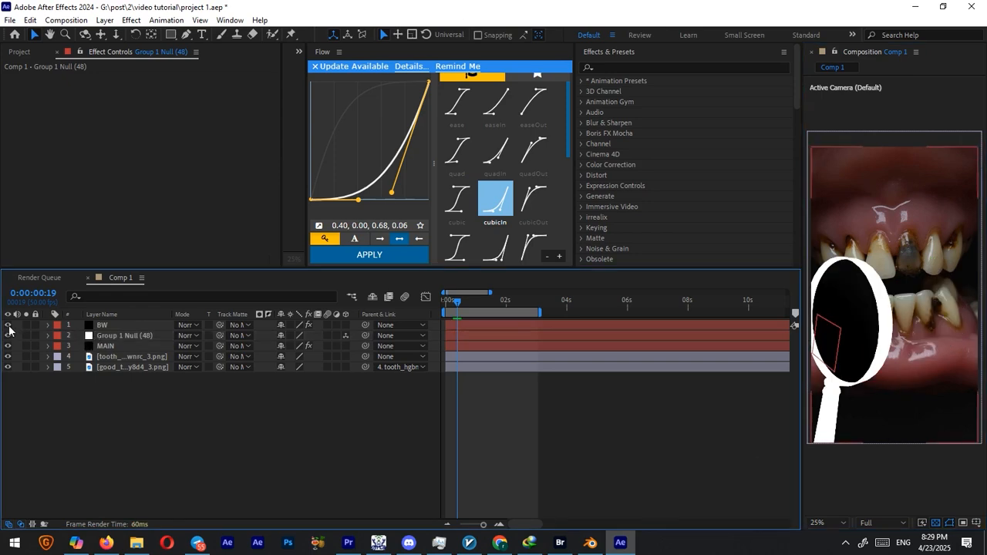
Hide the BW layer, then add an adjustment layer and place it directly below the MAIN layer.
{"action": "right_click", "coordinate": [164, 409]}
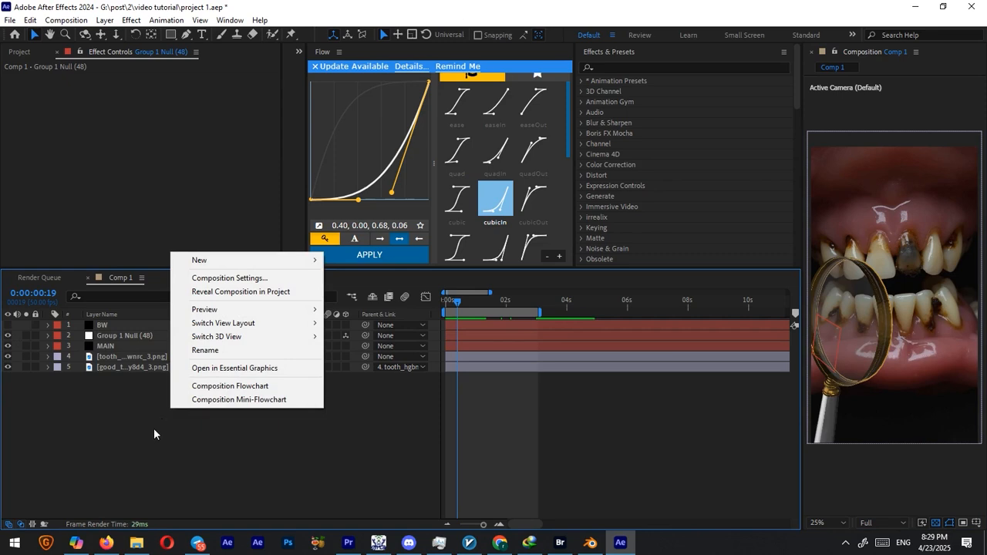
{"action": "mouse_move", "coordinate": [233, 262]}
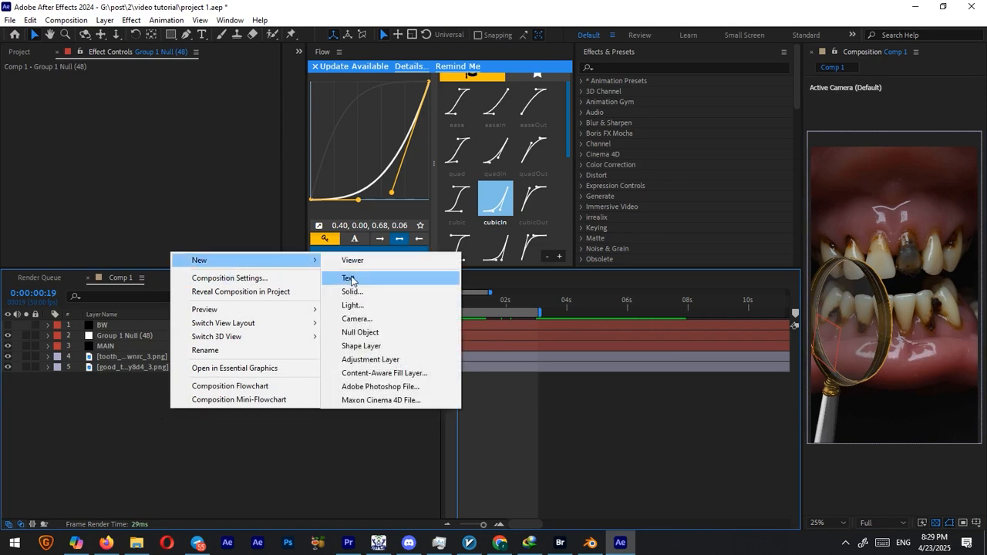
{"action": "left_click", "coordinate": [366, 360]}
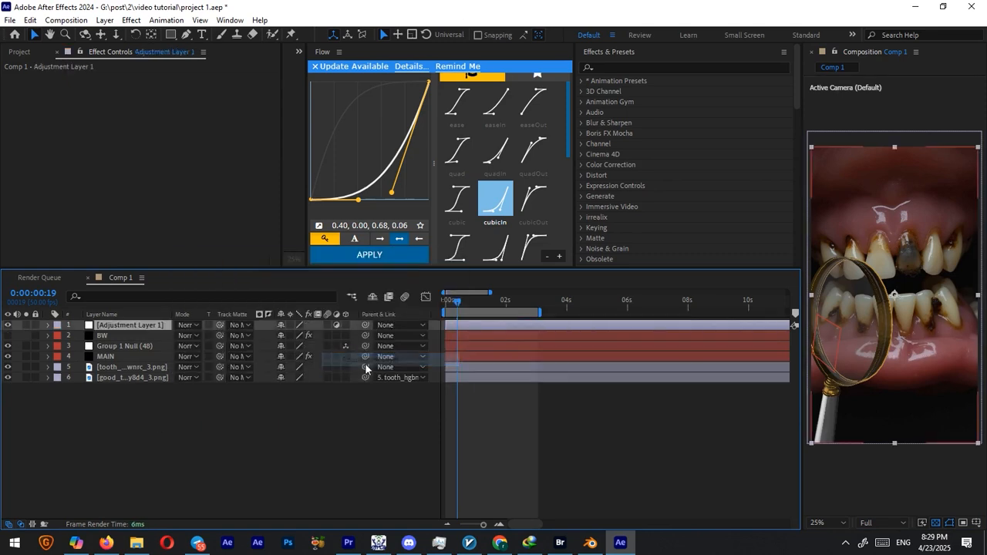
{"action": "left_click", "coordinate": [616, 67]}
{"action": "left_click", "coordinate": [127, 390]}
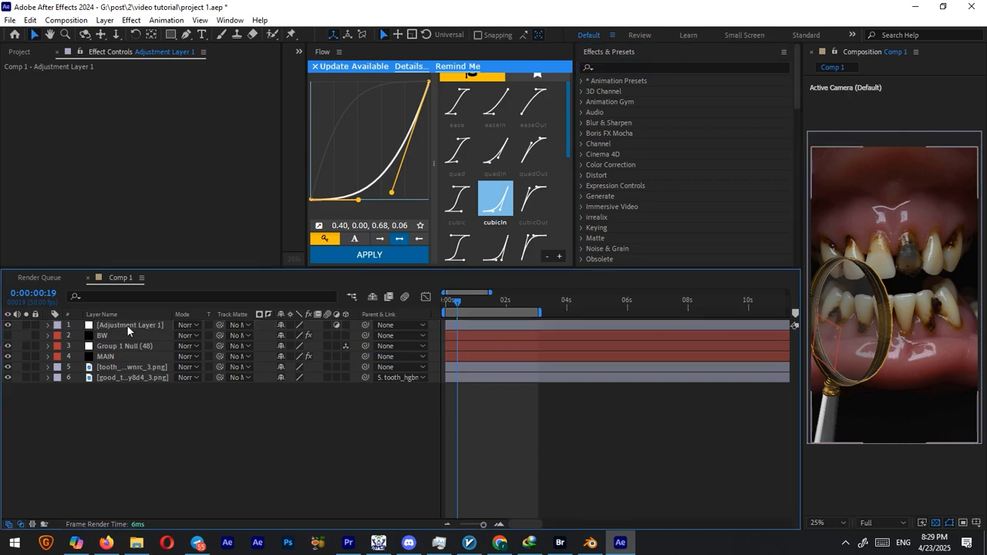
{"action": "left_click_drag", "start_coordinate": [127, 324], "coordinate": [129, 362]}
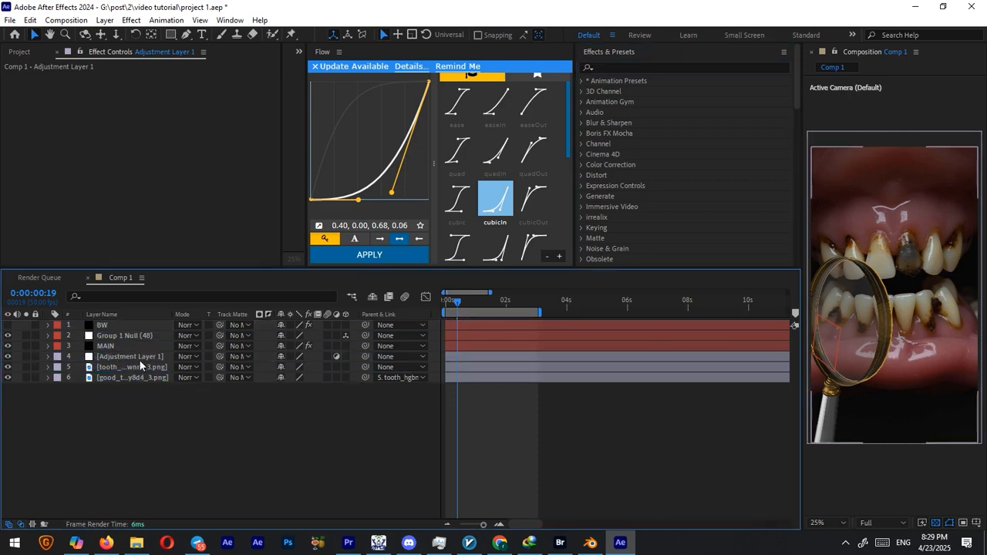
Rename the adjustment layer as magnify.
{"action": "right_click", "coordinate": [138, 359]}
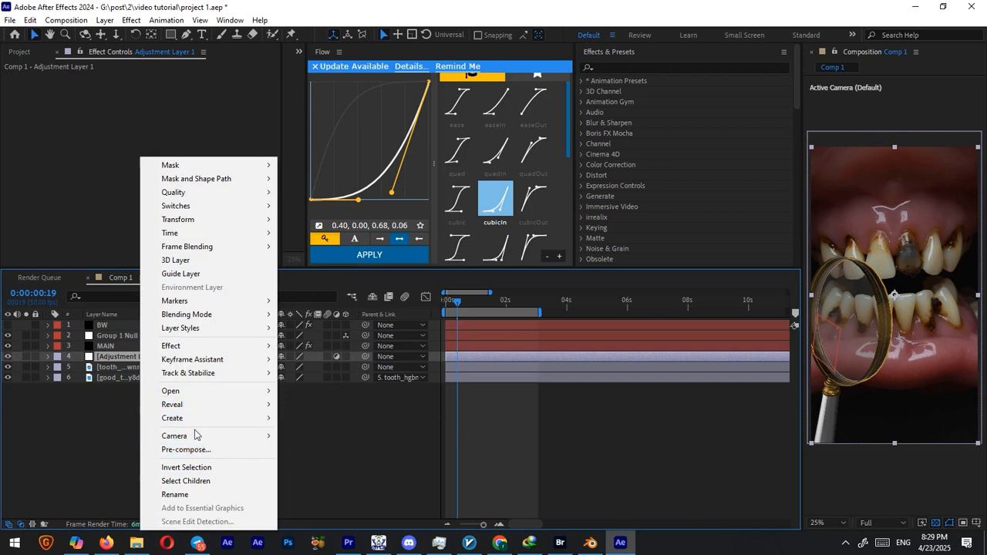
{"action": "left_click", "coordinate": [186, 495]}
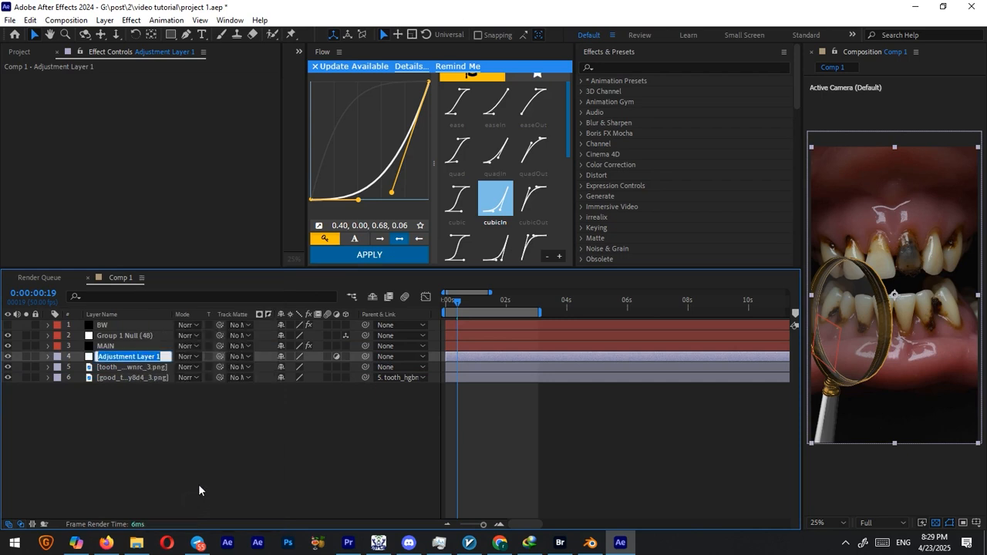
{"action": "type", "text": "mag"}
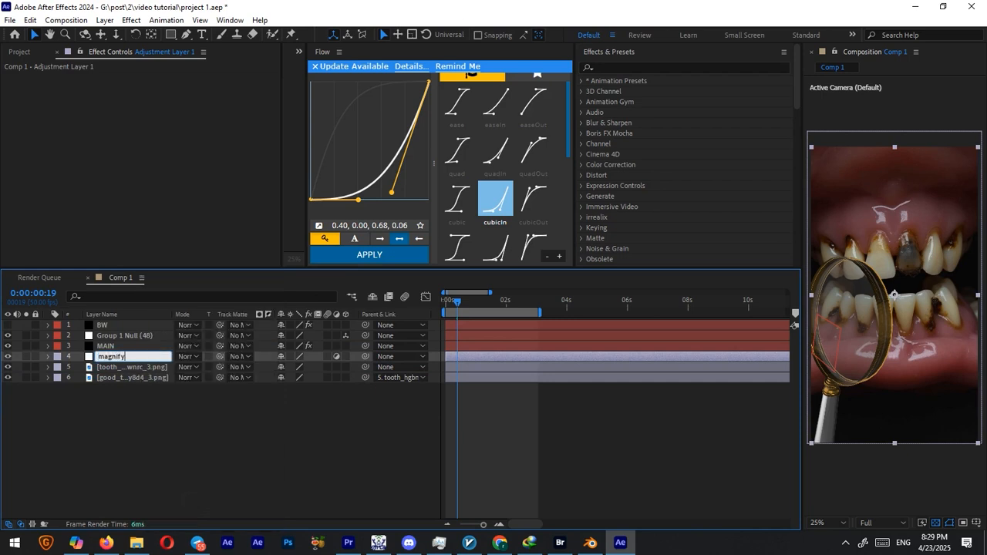
{"action": "type", "text": "nify"}
{"action": "key", "text": "Return"}
{"action": "left_click", "coordinate": [194, 483]}
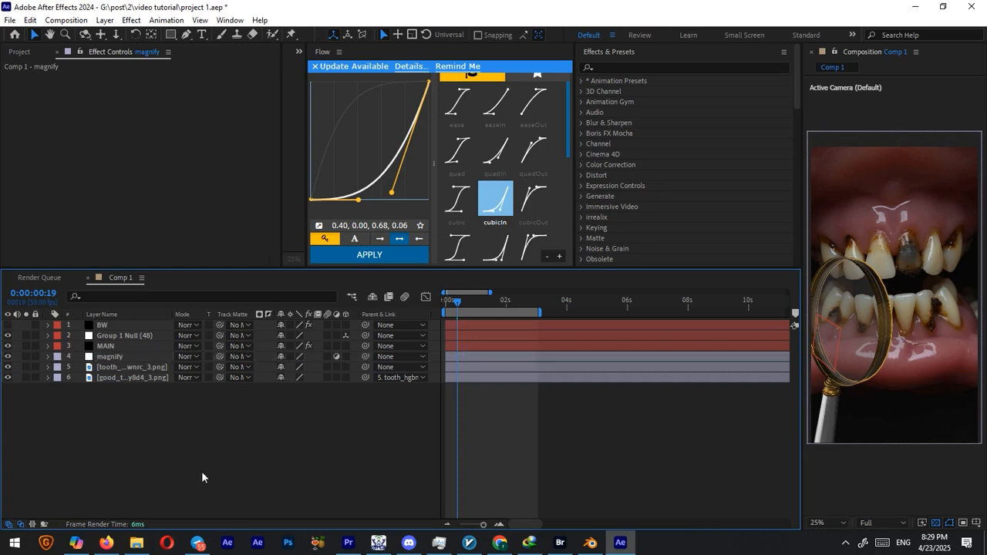
Apply the Magnify distortion effect to the magnify layer, with size 741 and feather 34.3.
{"action": "left_click", "coordinate": [601, 68]}
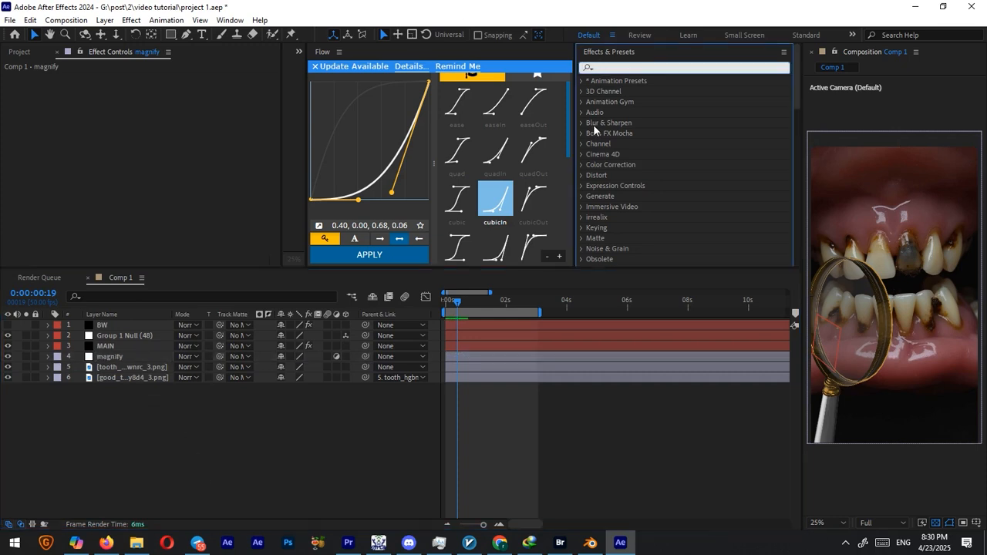
{"action": "type", "text": "ma"}
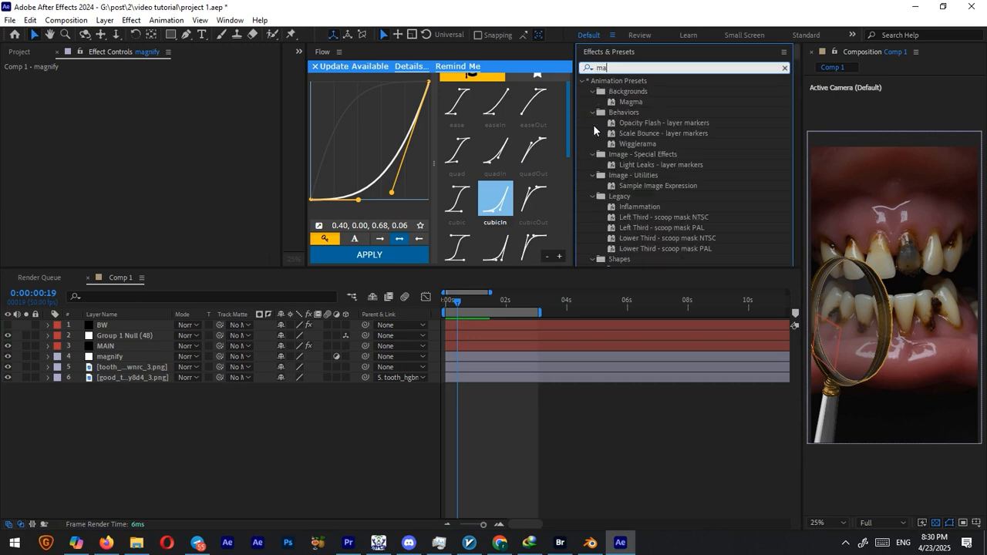
{"action": "type", "text": "gnify"}
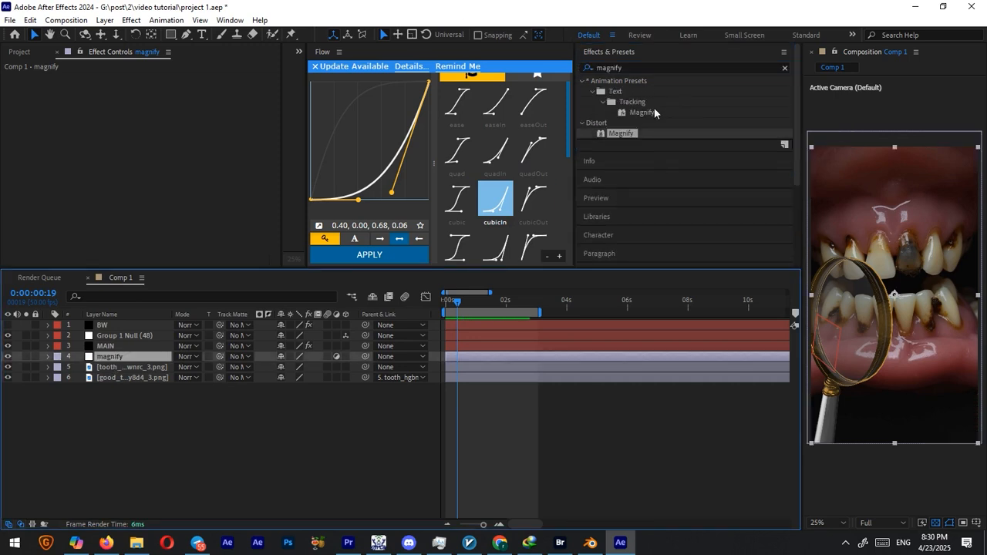
{"action": "left_click_drag", "start_coordinate": [626, 132], "coordinate": [570, 146]}
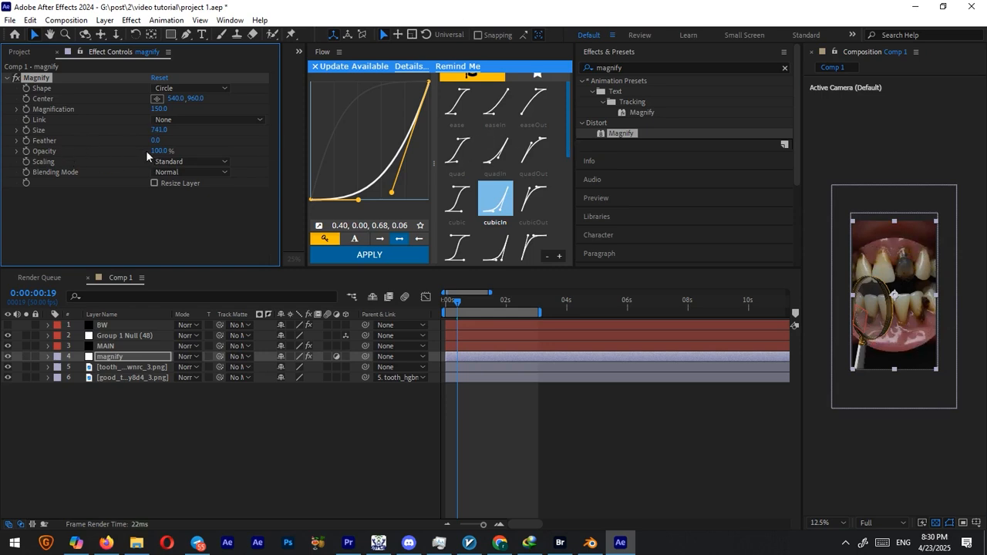
{"action": "left_click_drag", "start_coordinate": [155, 140], "coordinate": [271, 144]}
{"action": "left_click", "coordinate": [159, 109]}
{"action": "left_click", "coordinate": [333, 474]}
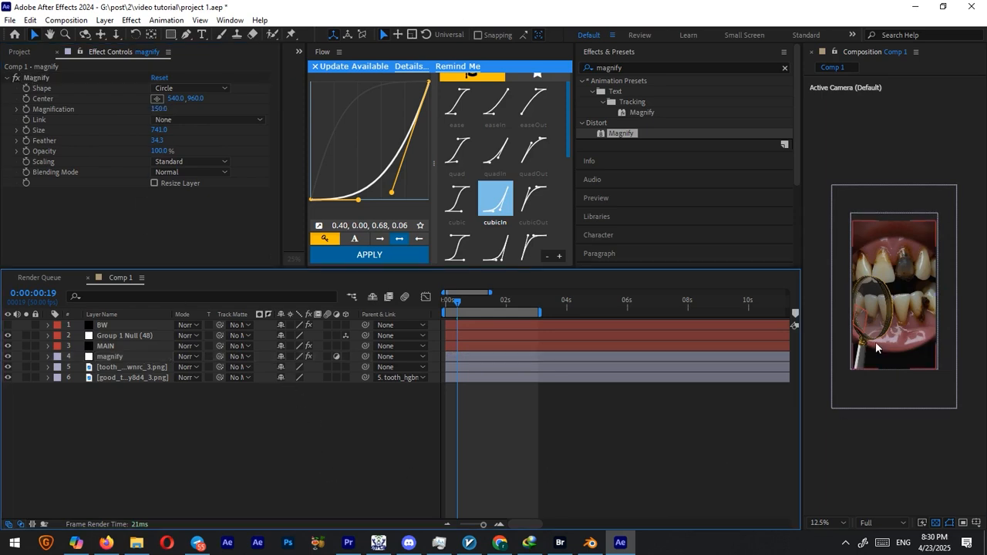
{"action": "scroll", "coordinate": [867, 327], "scroll_direction": "up", "scroll_amount": 1}
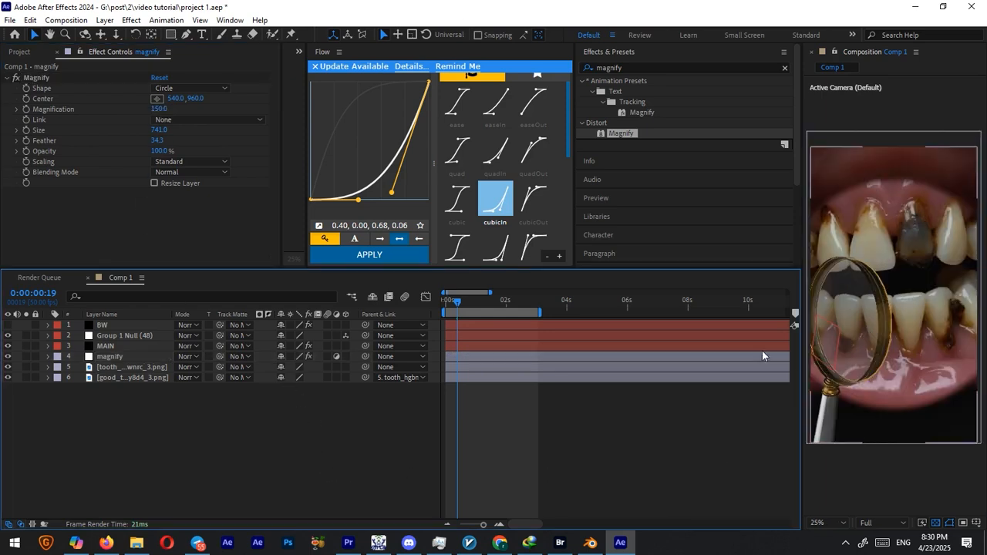
Add the Chromatic Displacement effect to the magnify layer and collapse the Magnify effect's settings.
{"action": "left_click", "coordinate": [633, 66]}
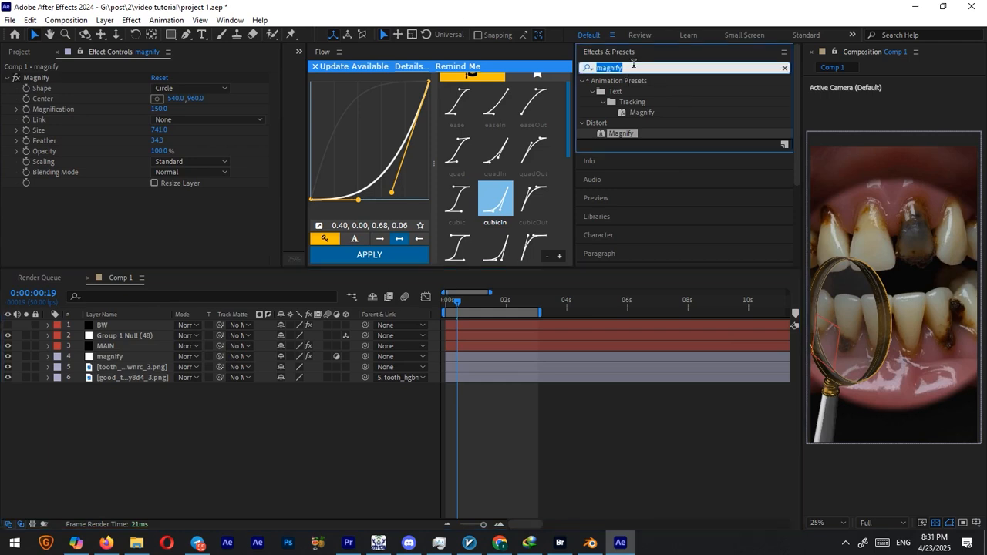
{"action": "type", "text": "chrom"}
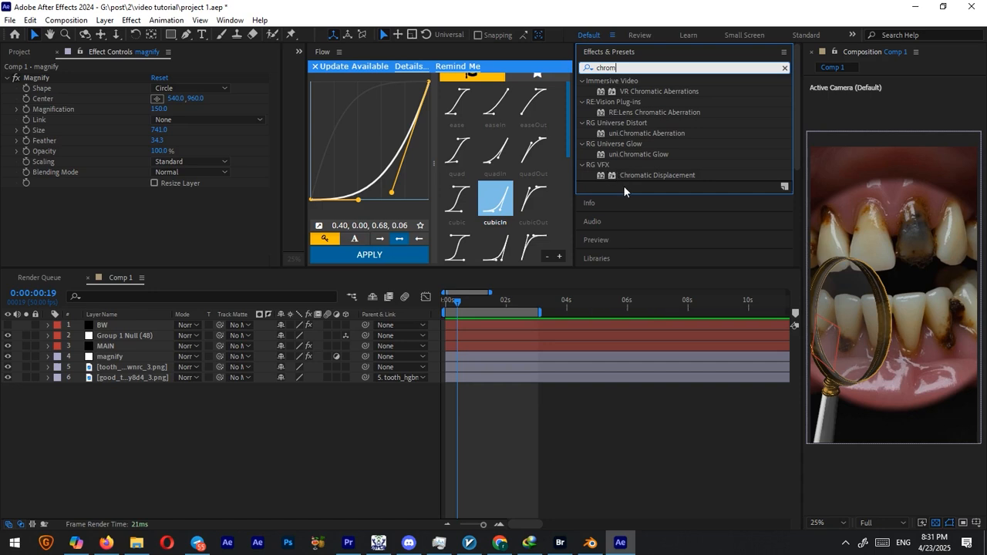
{"action": "left_click", "coordinate": [632, 175]}
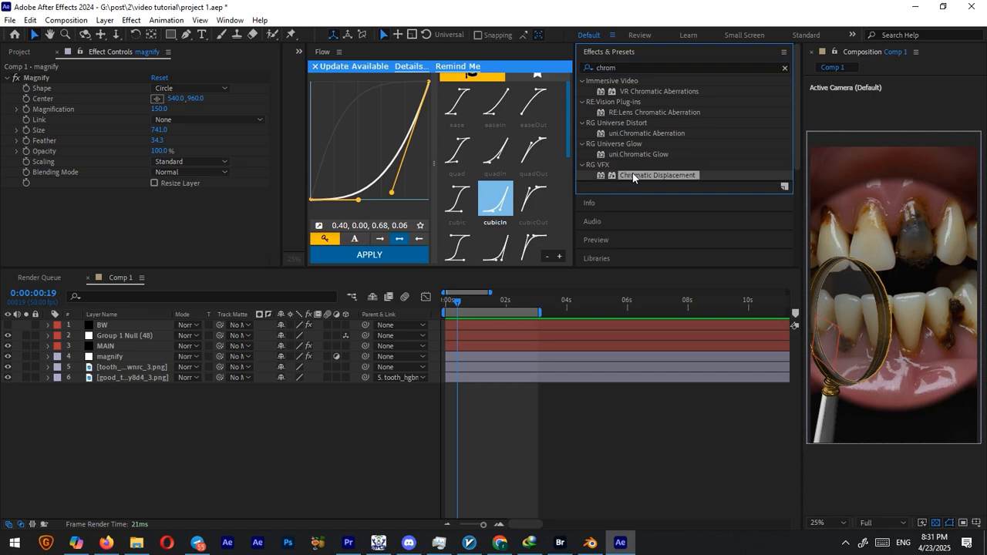
{"action": "left_click_drag", "start_coordinate": [633, 175], "coordinate": [120, 356]}
{"action": "scroll", "coordinate": [75, 160], "scroll_direction": "up", "scroll_amount": 3}
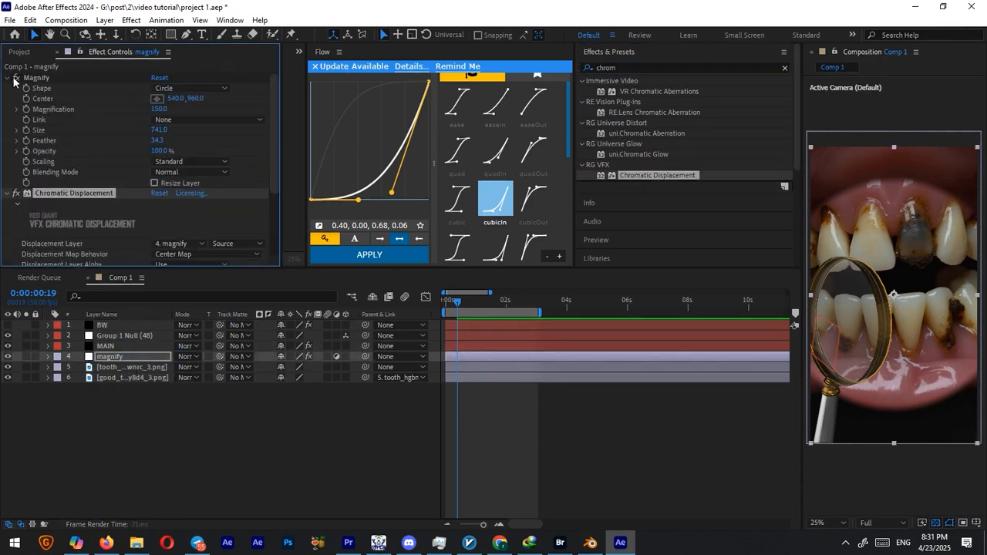
{"action": "left_click", "coordinate": [16, 78]}
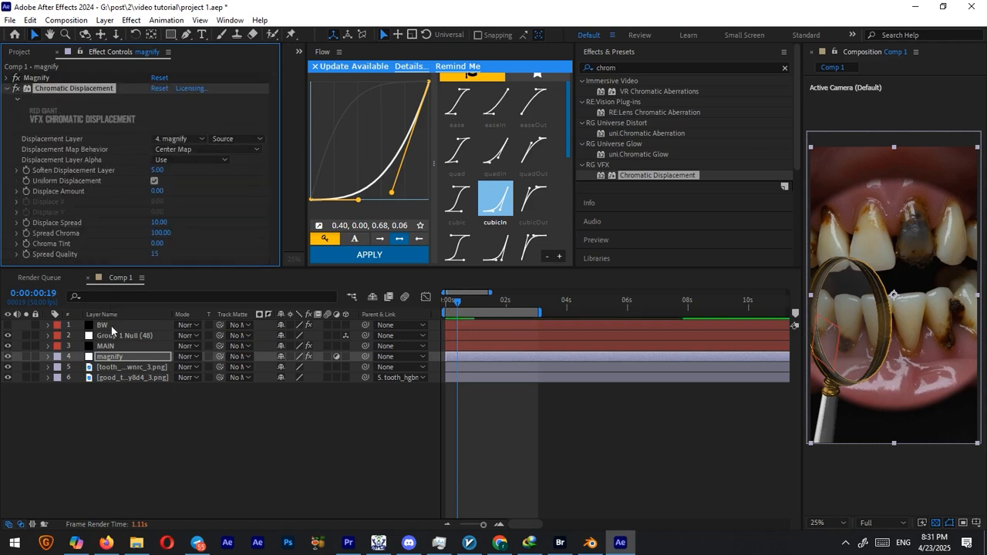
Set Chromatic Displacement to use the BW layer with Effects & Masks, a displace amount of 178 and Soften Displacement Layer at 70.
{"action": "left_click", "coordinate": [104, 327]}
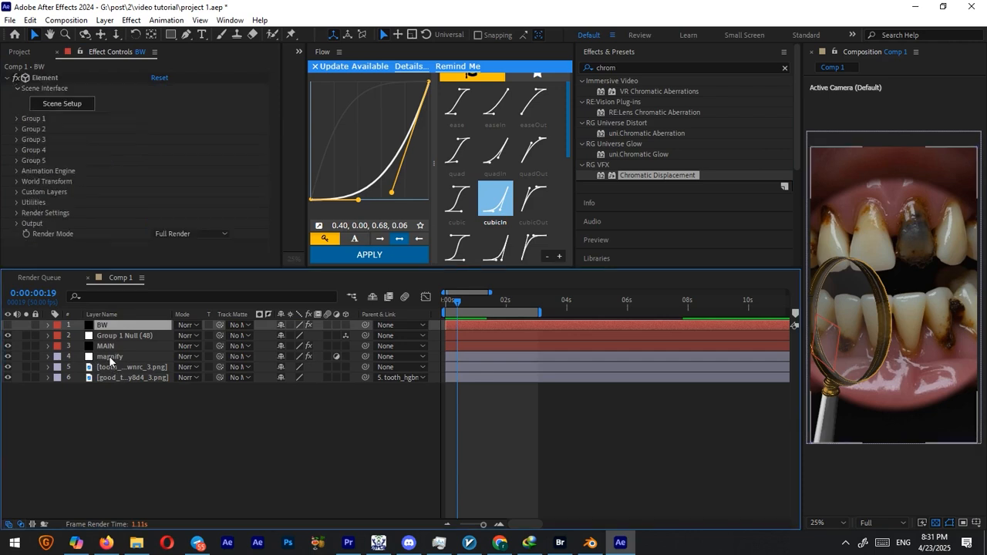
{"action": "left_click", "coordinate": [110, 358]}
{"action": "left_click", "coordinate": [181, 139]}
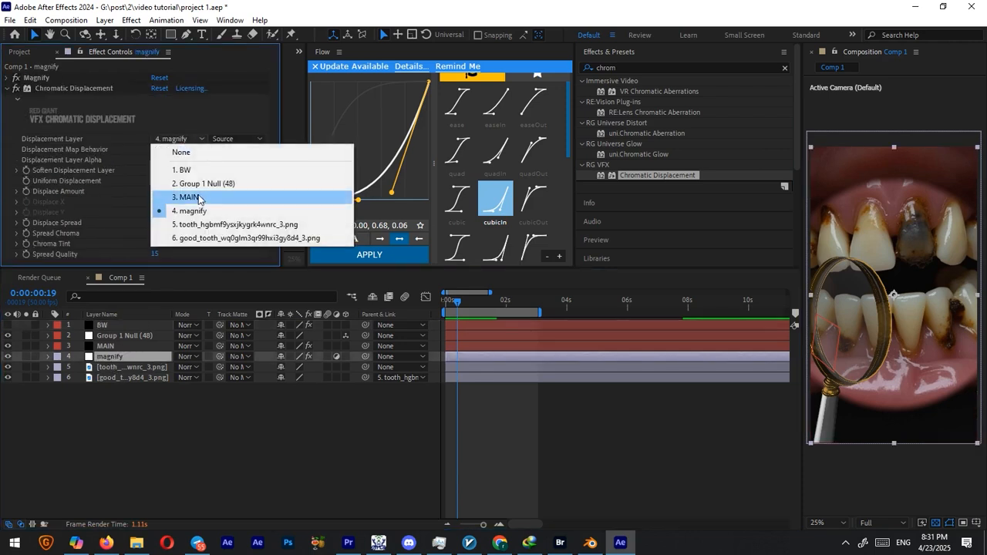
{"action": "left_click", "coordinate": [198, 171]}
{"action": "left_click", "coordinate": [231, 139]}
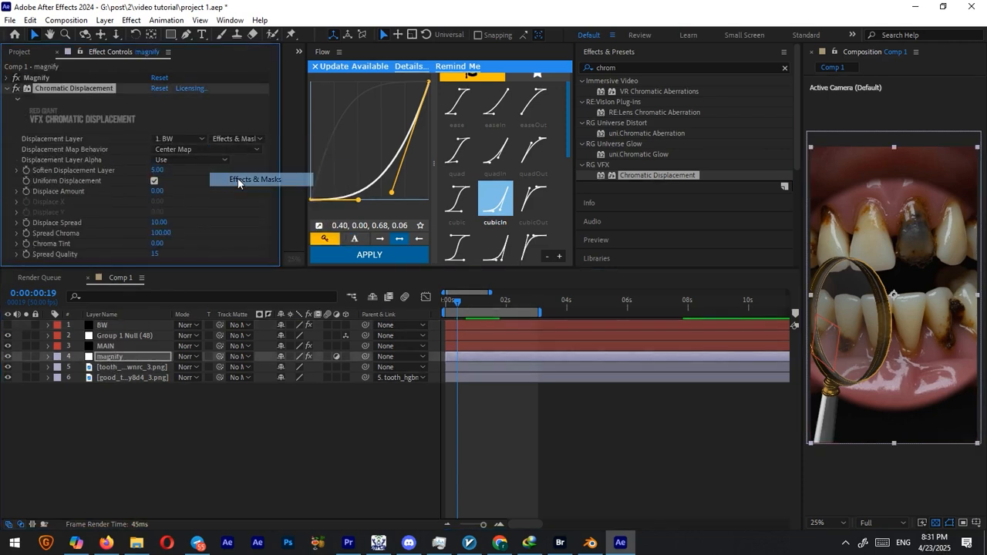
{"action": "left_click", "coordinate": [238, 178]}
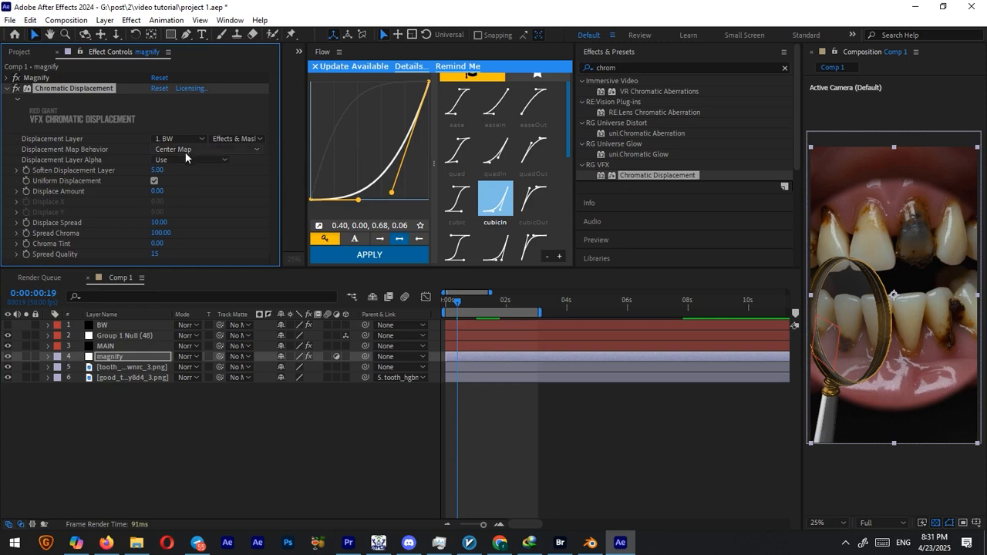
{"action": "left_click_drag", "start_coordinate": [158, 191], "coordinate": [253, 194]}
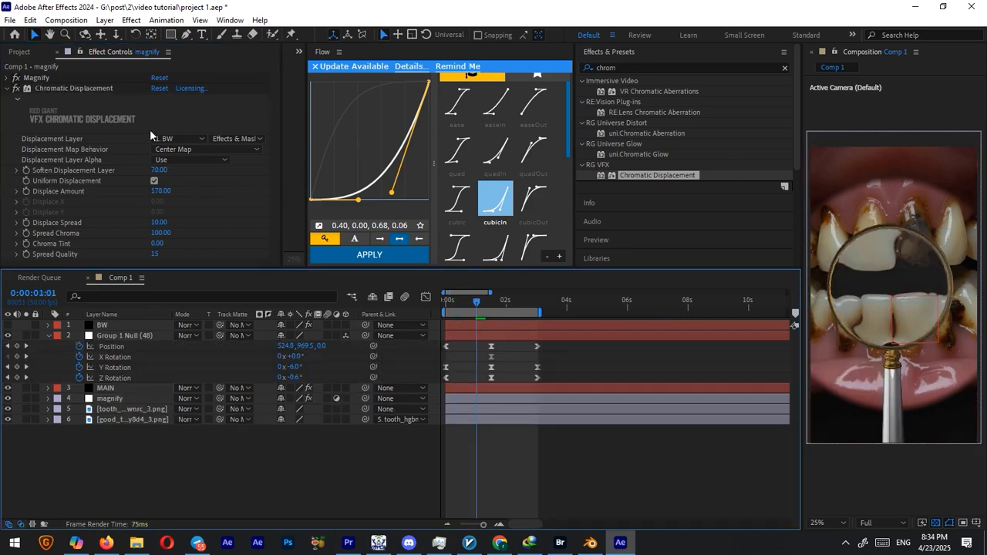
Try a magnification of 200 in the magnify layer's Magnify effect and undo the change.
{"action": "left_click", "coordinate": [6, 88]}
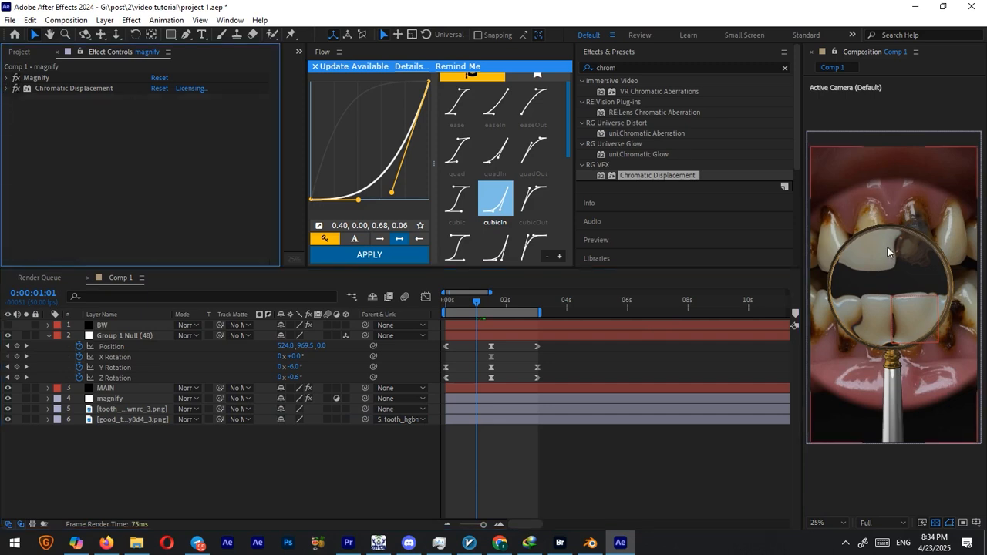
{"action": "left_click", "coordinate": [6, 78]}
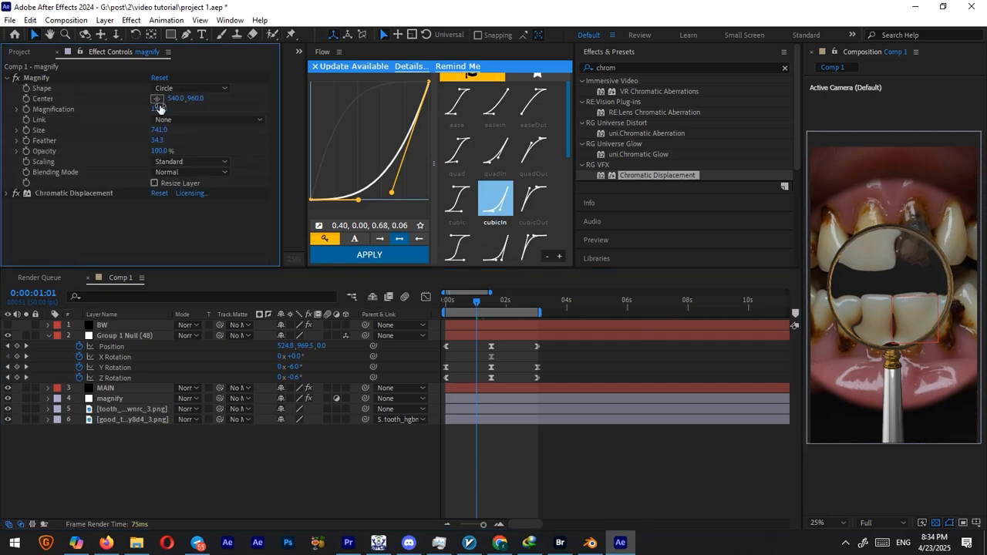
{"action": "left_click_drag", "start_coordinate": [157, 113], "coordinate": [194, 117]}
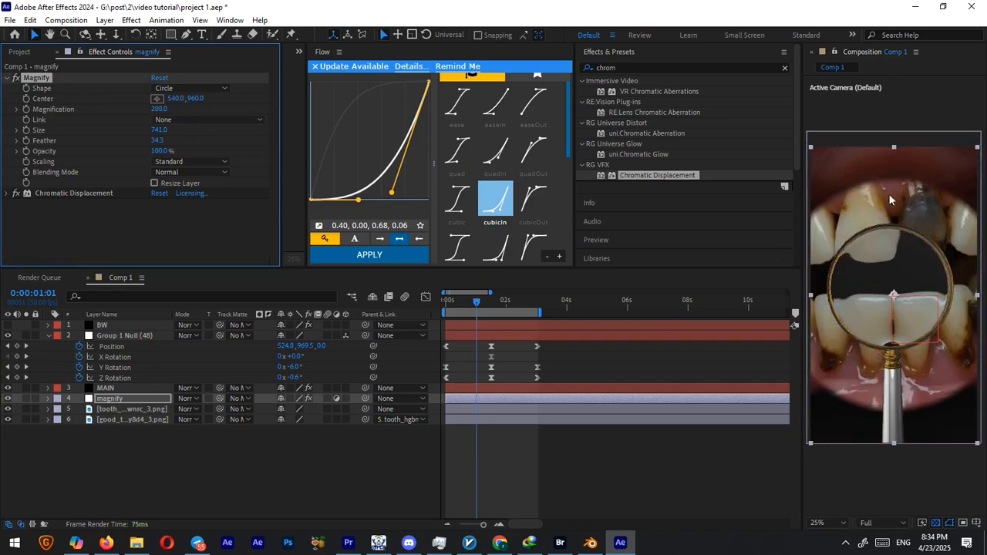
{"action": "key", "text": "ctrl+z"}
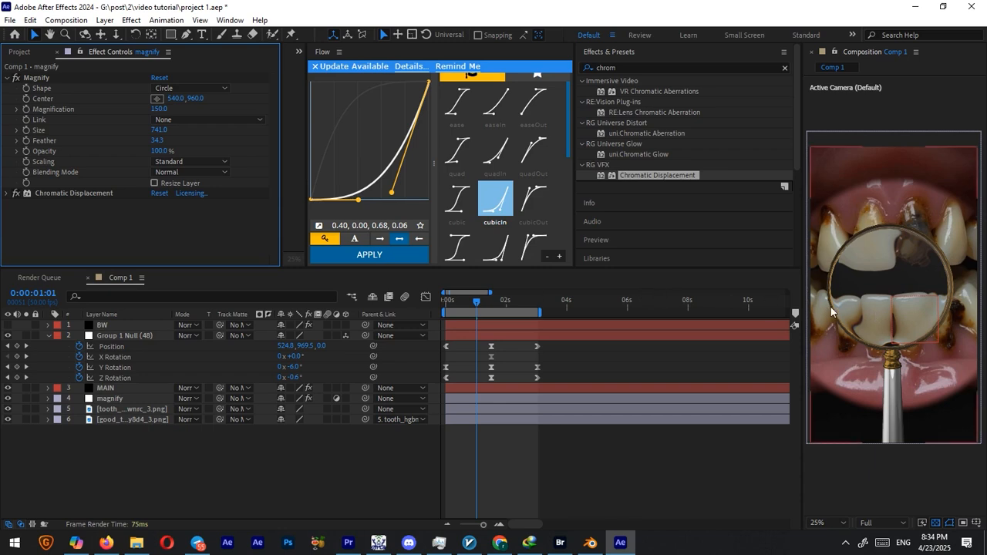
Set the BW layer as the track matte of the magnify layer.
{"action": "left_click", "coordinate": [104, 398]}
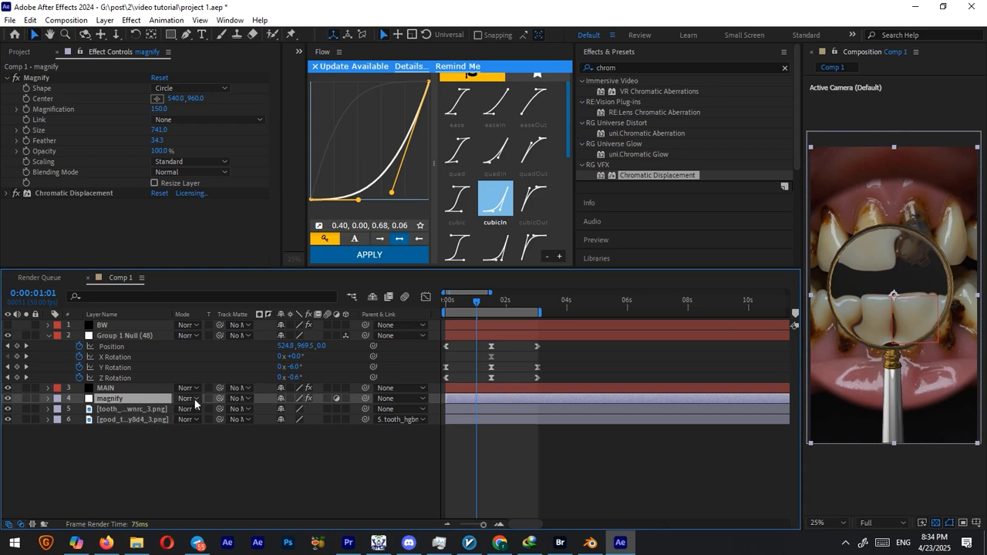
{"action": "left_click", "coordinate": [231, 402]}
{"action": "left_click", "coordinate": [243, 422]}
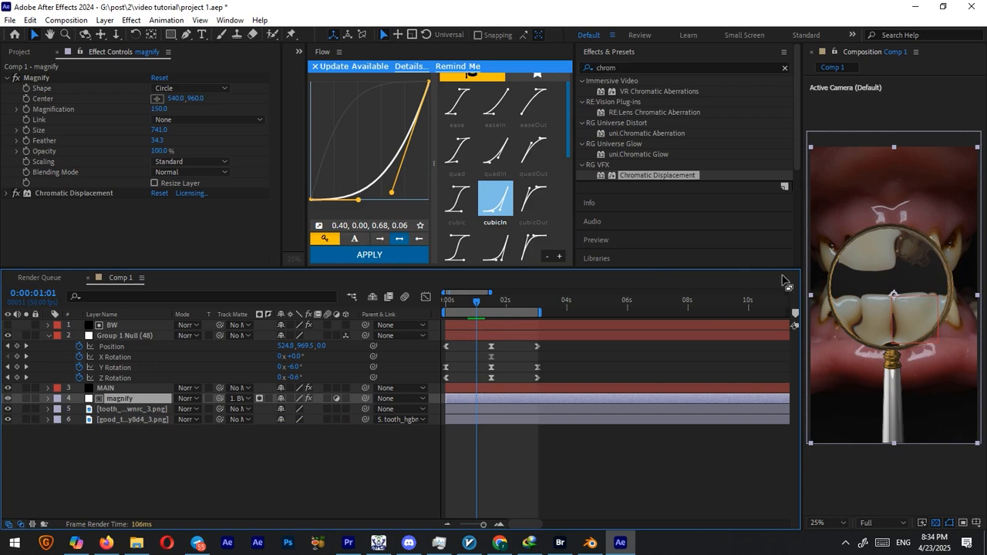
Solo the good_tooth image layer to examine it on its own, and switch its solo off again.
{"action": "left_click", "coordinate": [146, 421]}
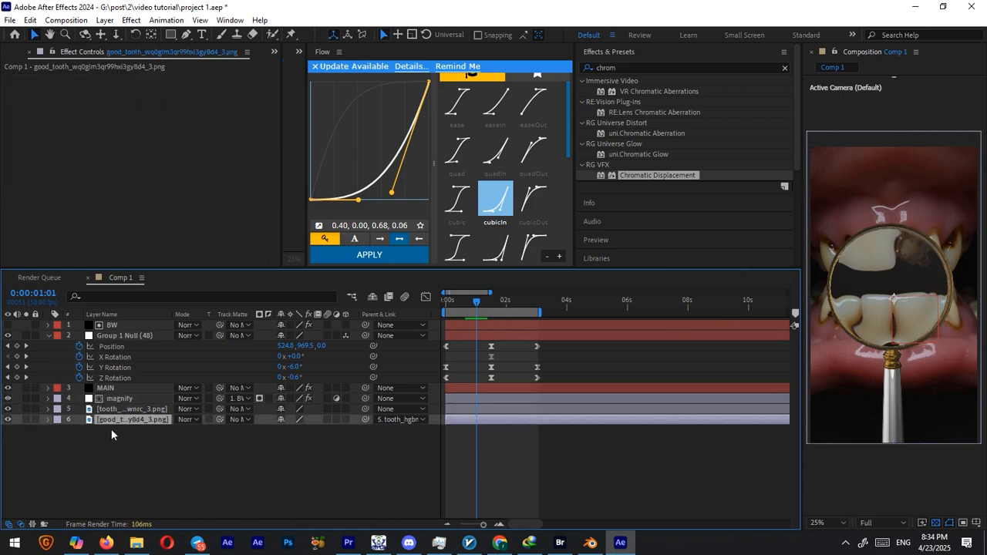
{"action": "left_click", "coordinate": [25, 418]}
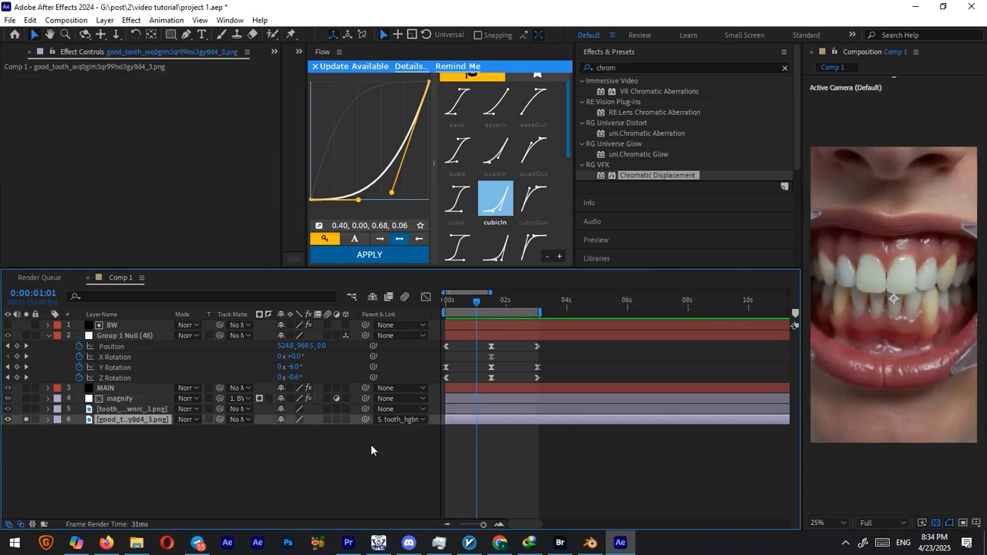
{"action": "left_click", "coordinate": [26, 419]}
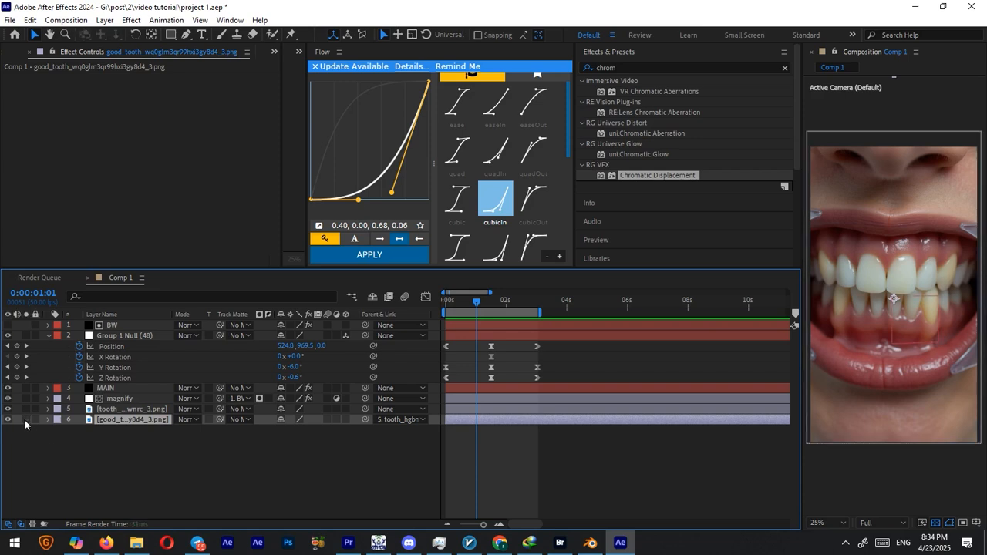
{"action": "left_click", "coordinate": [140, 408]}
{"action": "left_click", "coordinate": [138, 418]}
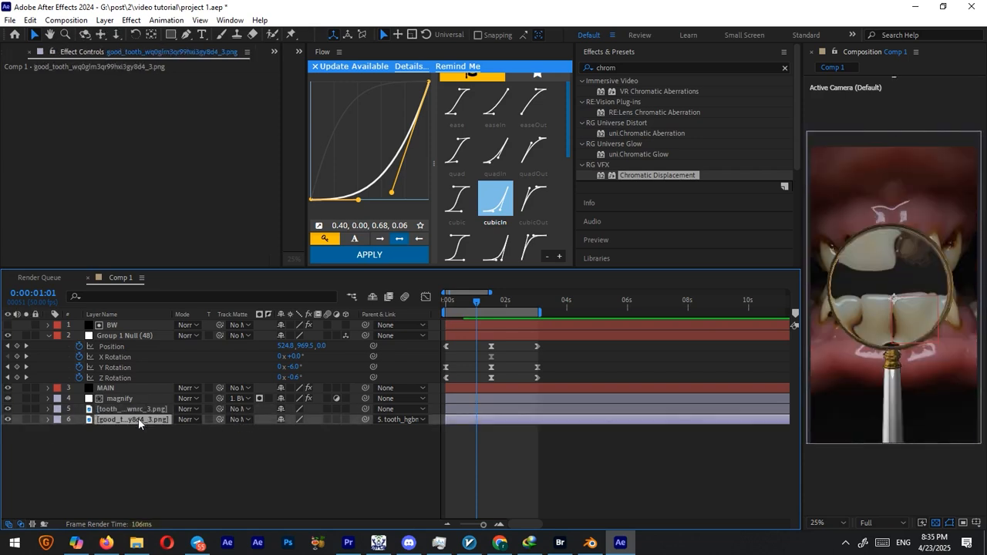
Set BW as the track matte for both tooth image layers, inverting the matte on the upper, decayed tooth layer.
{"action": "left_click", "coordinate": [137, 409]}
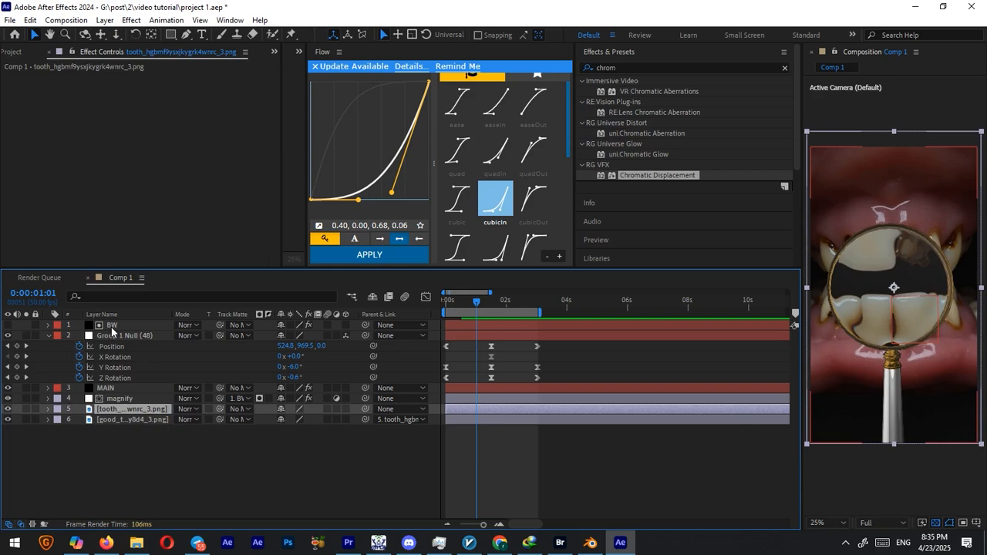
{"action": "left_click", "coordinate": [238, 411]}
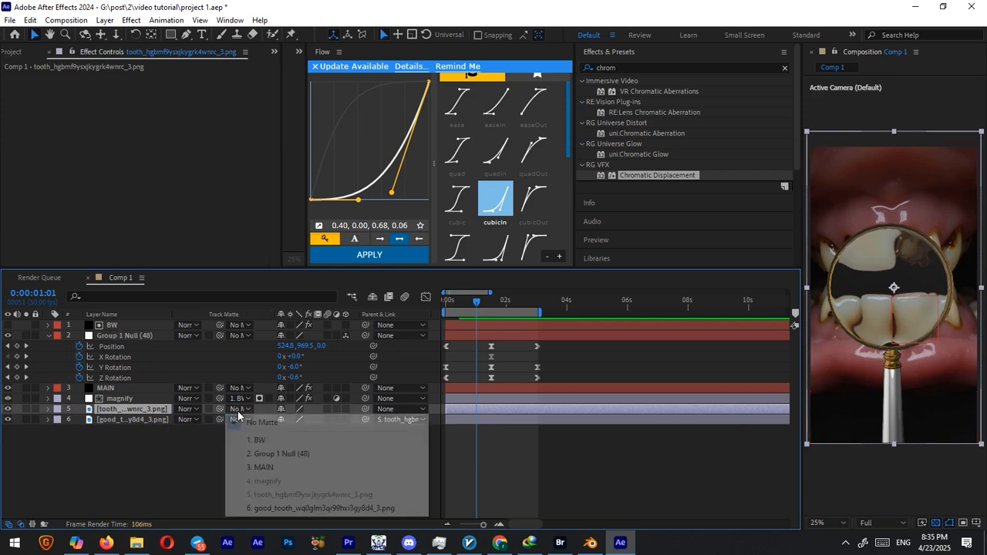
{"action": "left_click", "coordinate": [257, 439]}
{"action": "left_click", "coordinate": [237, 419]}
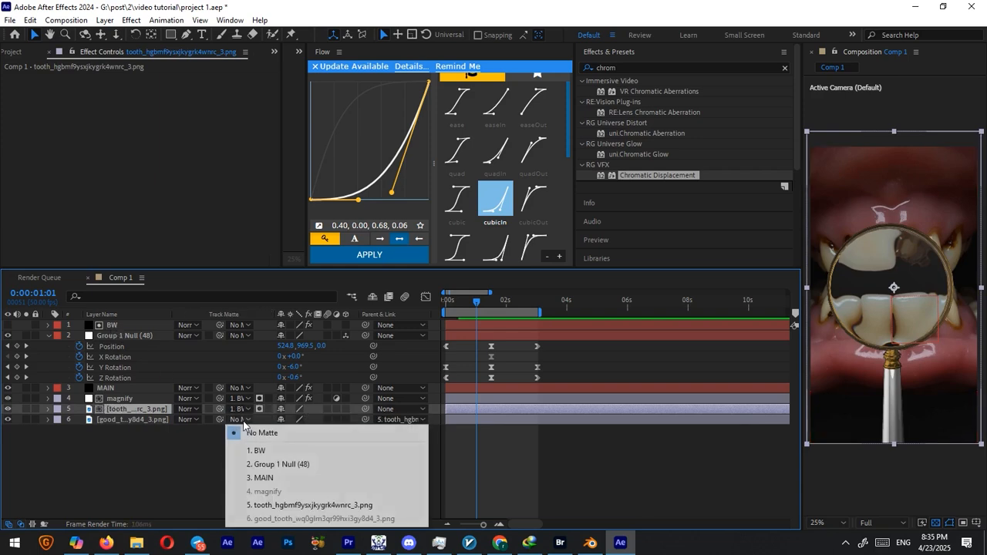
{"action": "left_click", "coordinate": [259, 454]}
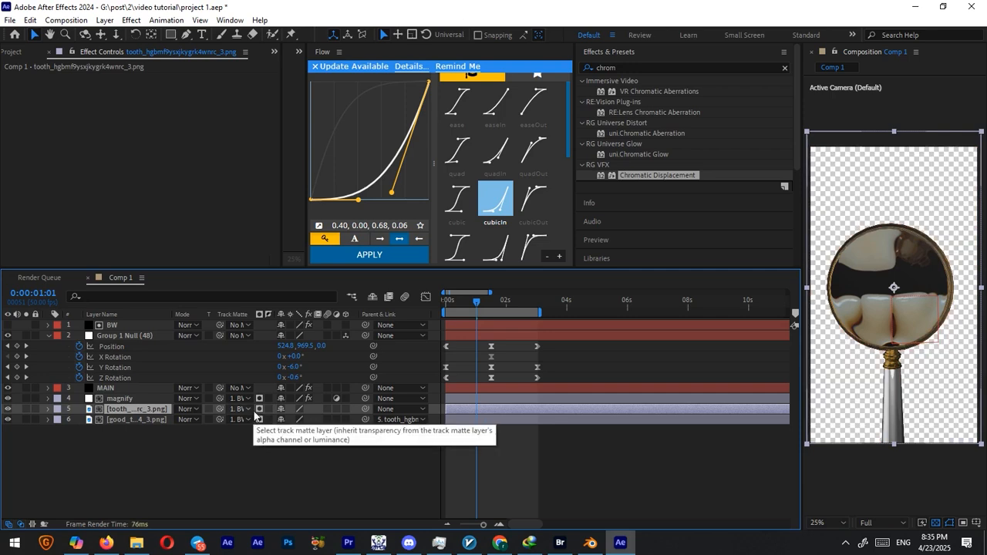
{"action": "left_click", "coordinate": [259, 418]}
{"action": "left_click", "coordinate": [886, 257]}
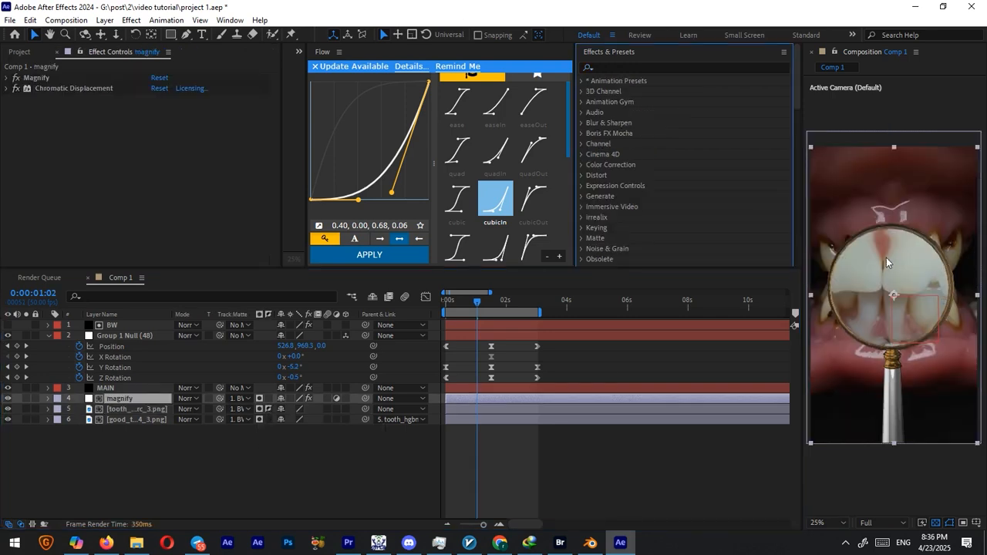
Apply CC Light Sweep to the magnify layer and place it between Magnify and Chromatic Displacement.
{"action": "left_click", "coordinate": [624, 68]}
{"action": "type", "text": "li"}
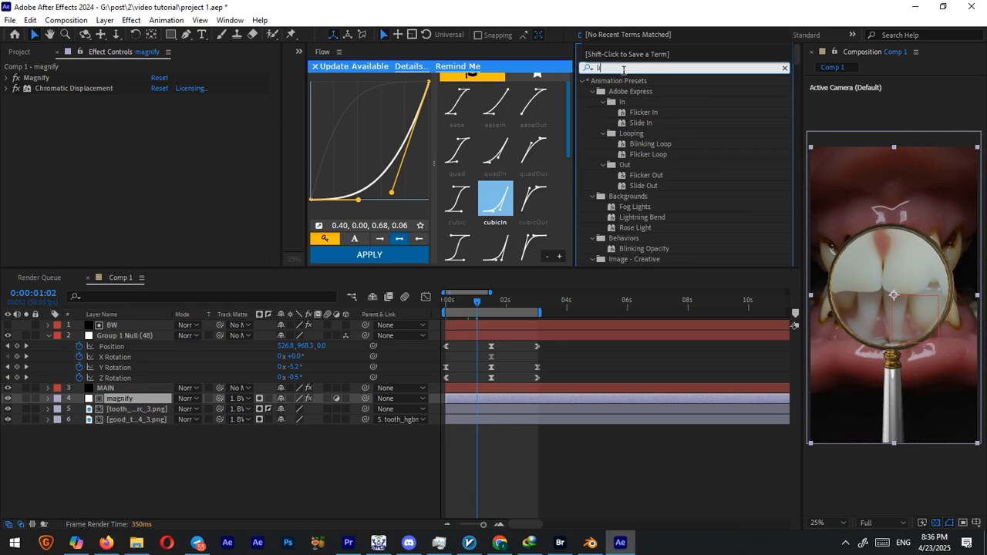
{"action": "type", "text": "ght"}
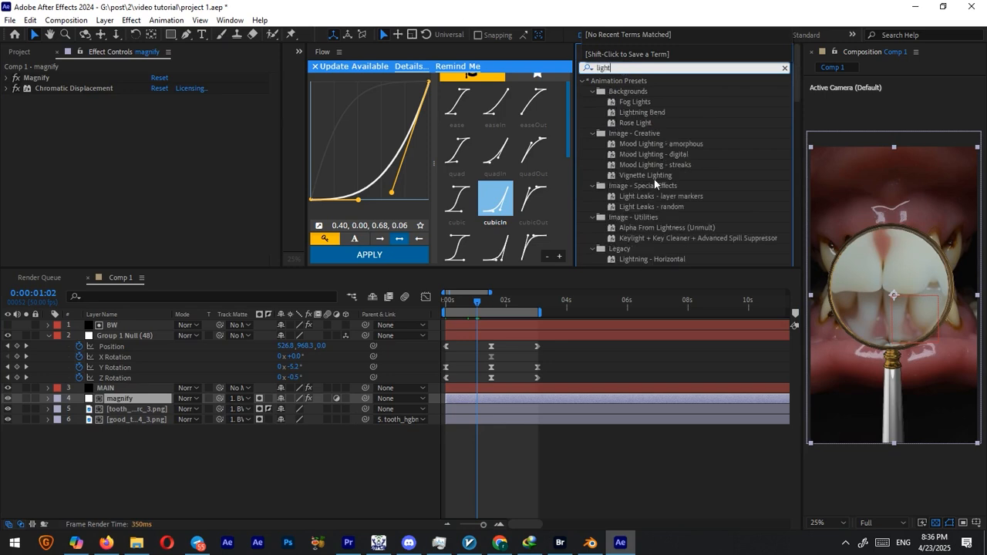
{"action": "type", "text": " swe"}
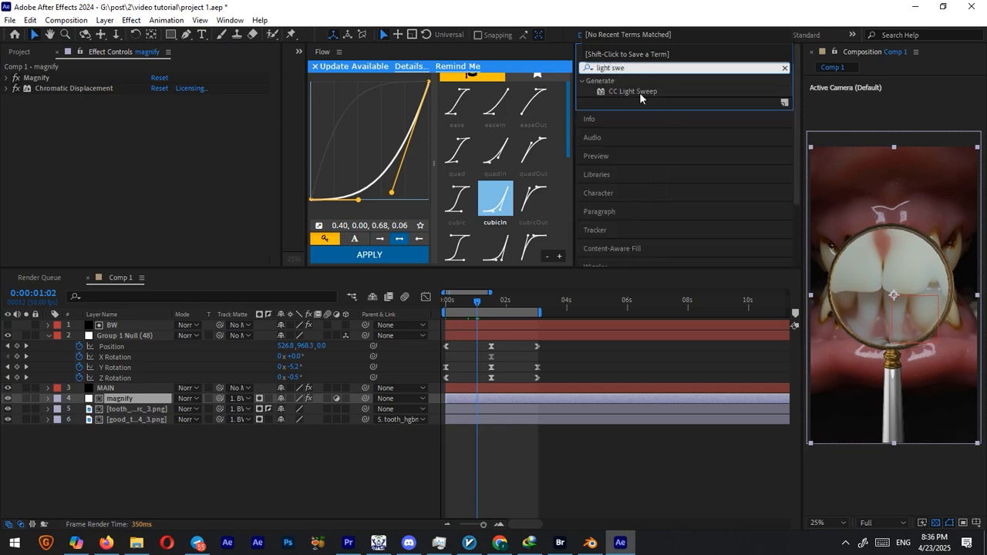
{"action": "double_click", "coordinate": [639, 92]}
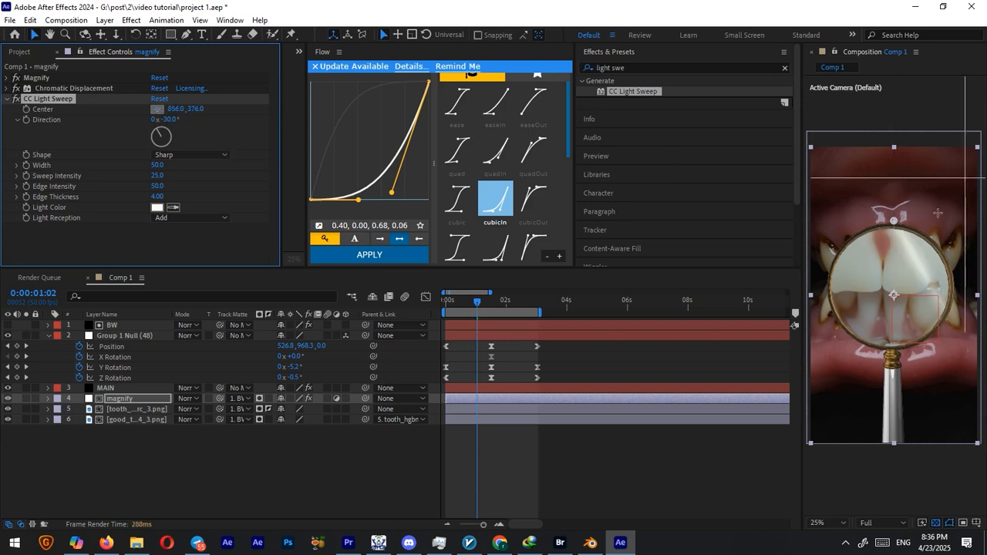
{"action": "left_click", "coordinate": [928, 257]}
{"action": "left_click_drag", "start_coordinate": [46, 100], "coordinate": [48, 83]}
Position the light sweep's center over the lens at about 728, 776 and set sweep intensity to 168 and width to 4.
{"action": "left_click", "coordinate": [902, 274]}
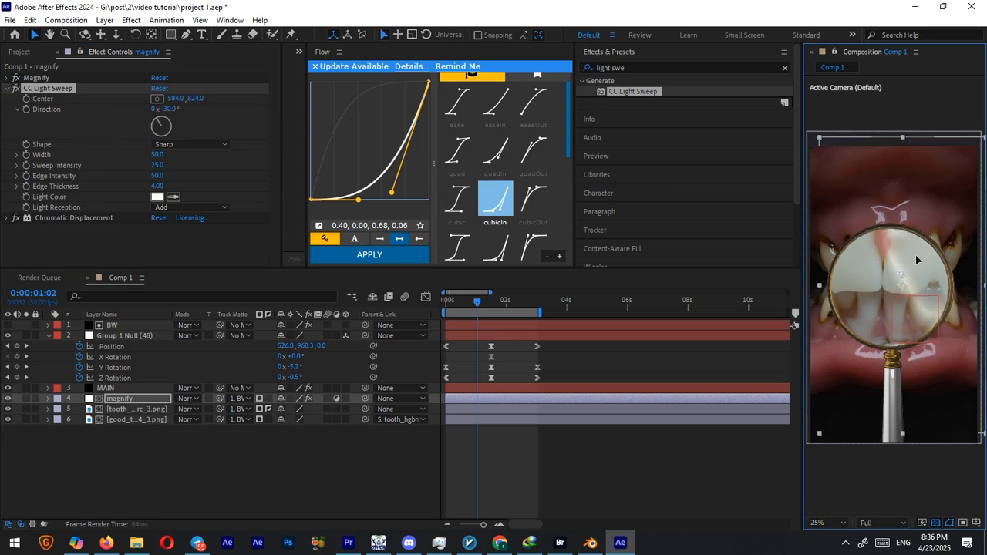
{"action": "left_click", "coordinate": [924, 267]}
{"action": "left_click_drag", "start_coordinate": [157, 166], "coordinate": [244, 172]}
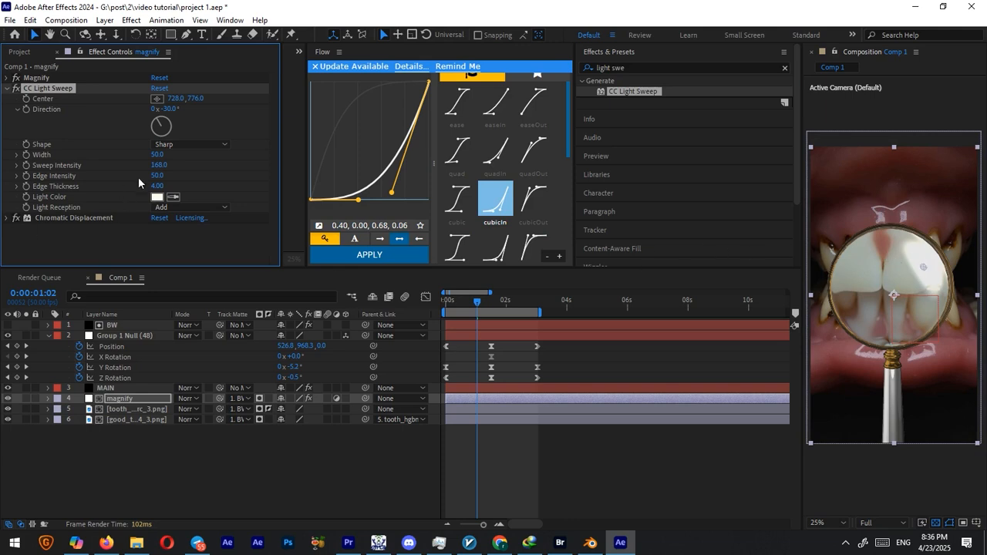
{"action": "left_click_drag", "start_coordinate": [157, 156], "coordinate": [123, 159]}
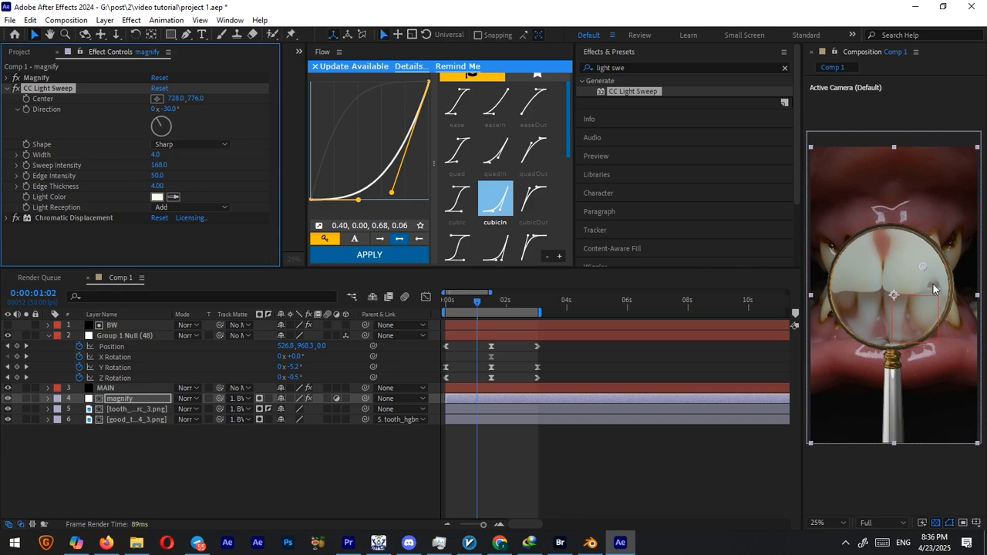
Animate the light sweep's center from about -12, 1336 at 0:00:00:17 to about 864, 596 just before one second, following the lens.
{"action": "left_click", "coordinate": [456, 309]}
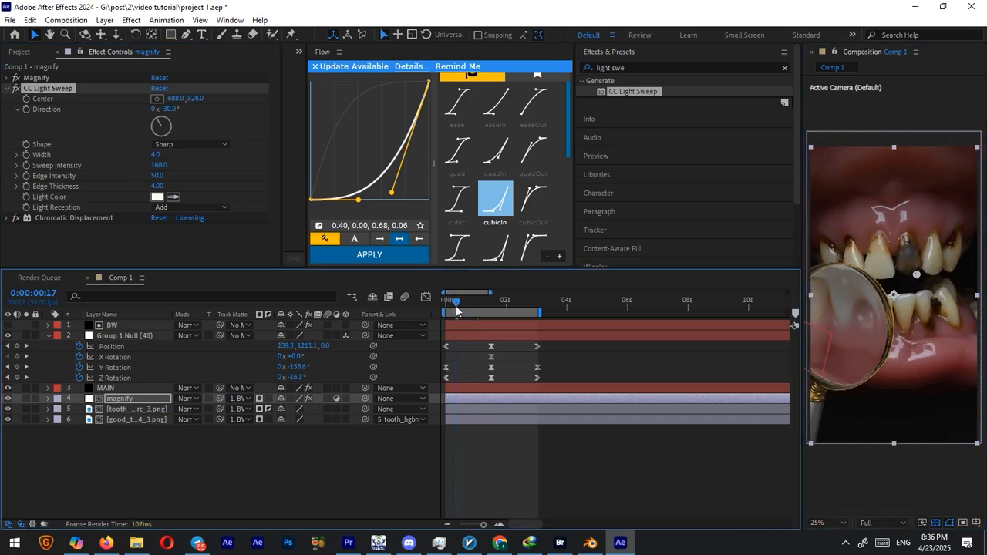
{"action": "left_click_drag", "start_coordinate": [918, 276], "coordinate": [811, 352]}
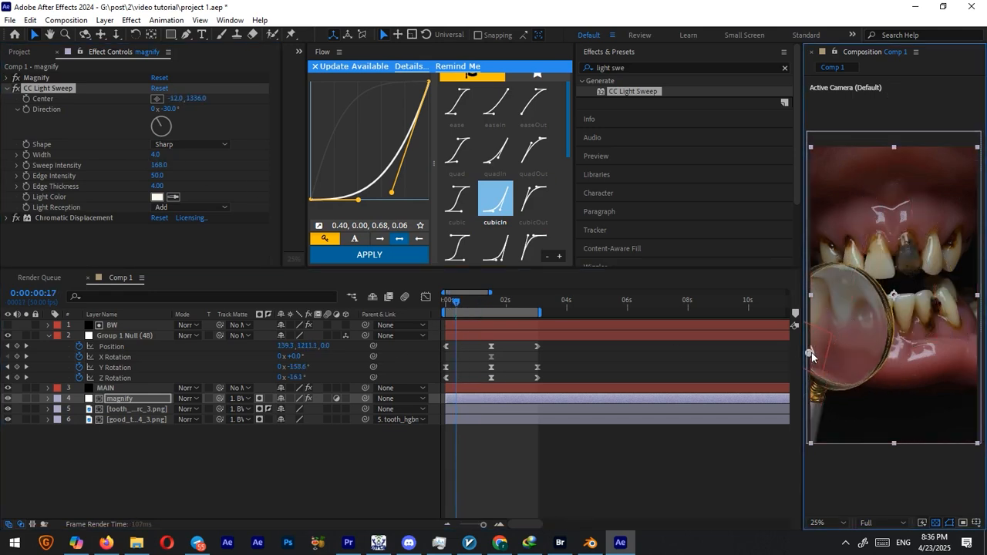
{"action": "left_click", "coordinate": [27, 100]}
{"action": "left_click_drag", "start_coordinate": [457, 304], "coordinate": [479, 302]}
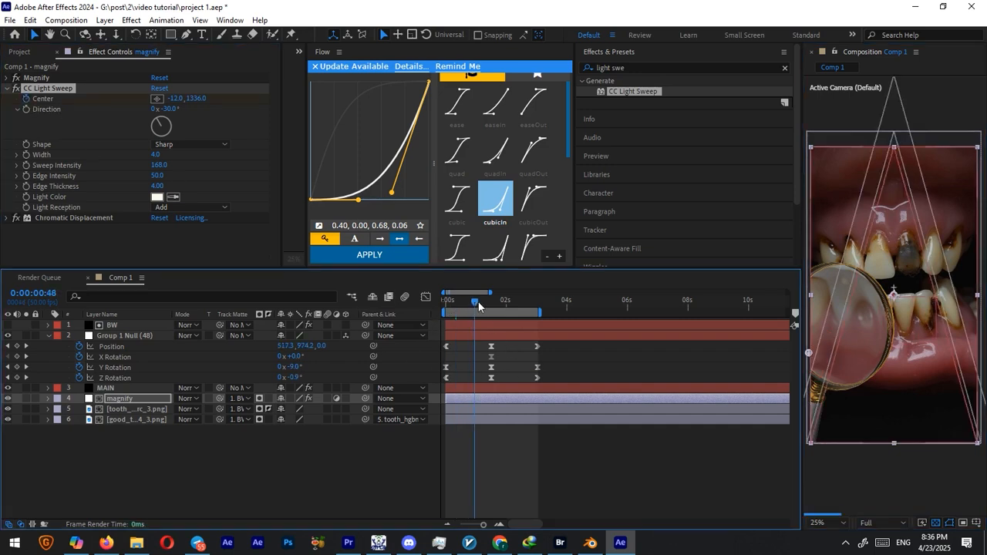
{"action": "left_click_drag", "start_coordinate": [809, 353], "coordinate": [945, 237]}
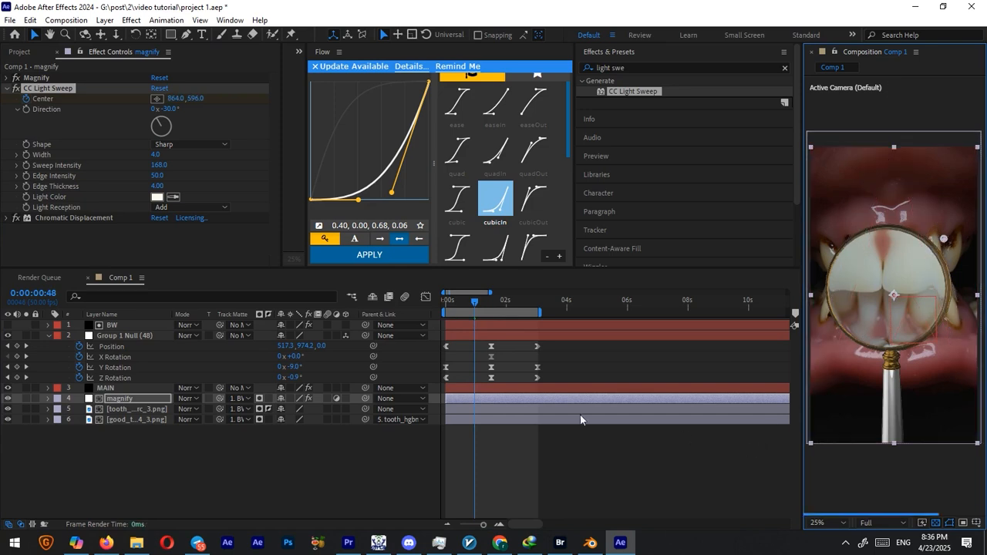
{"action": "left_click_drag", "start_coordinate": [465, 305], "coordinate": [452, 306]}
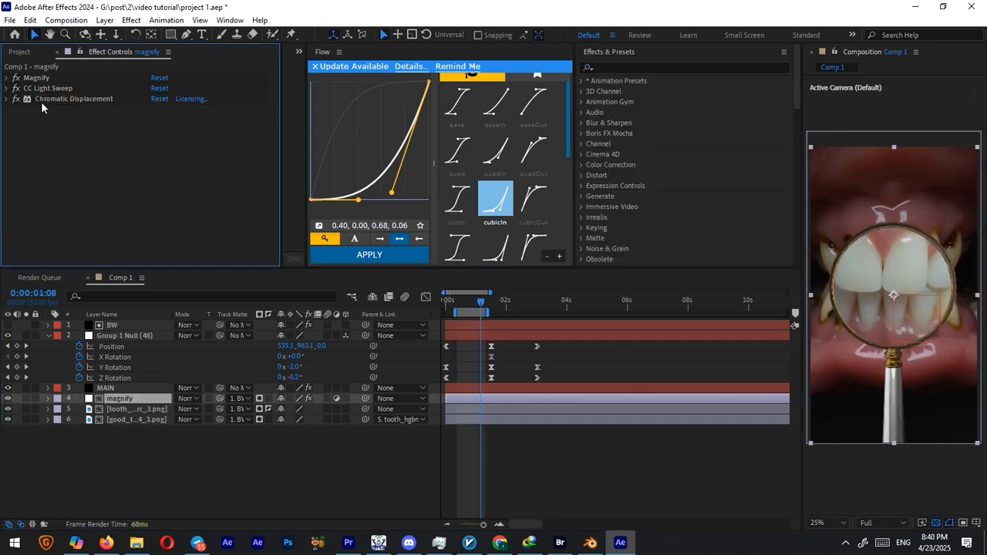
Replace the Chromatic Displacement effect on the magnify layer with CC Glass.
{"action": "left_click", "coordinate": [61, 99]}
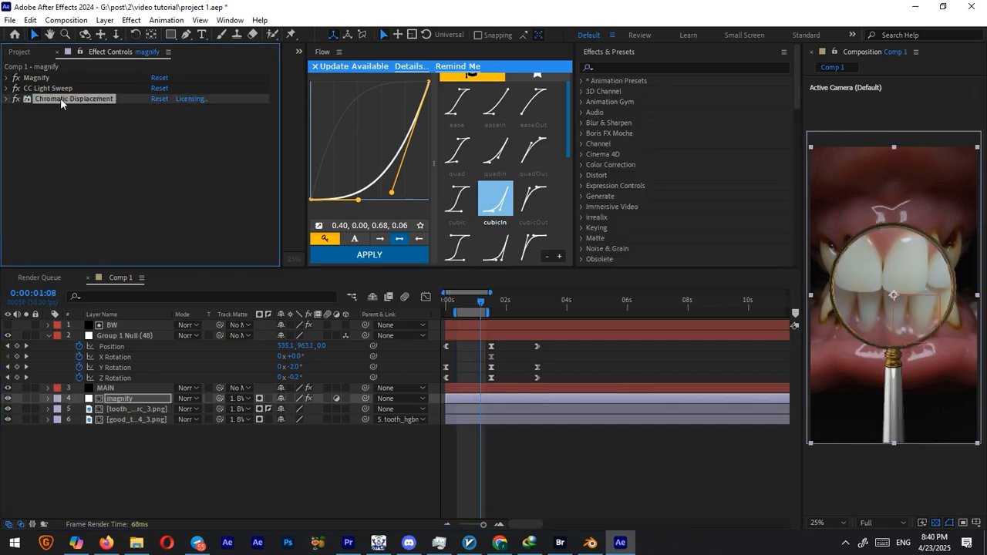
{"action": "key", "text": "Delete"}
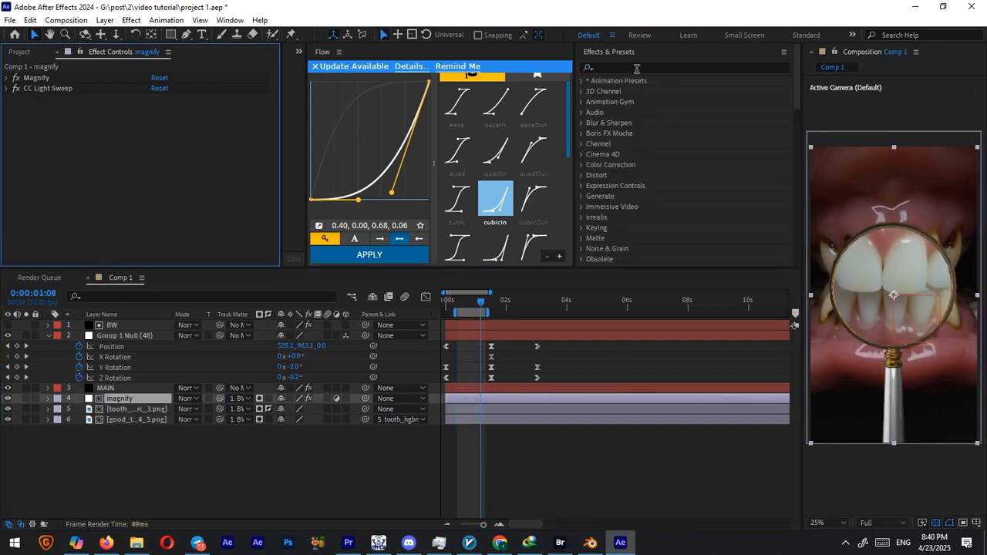
{"action": "left_click", "coordinate": [636, 69]}
{"action": "type", "text": "cc"}
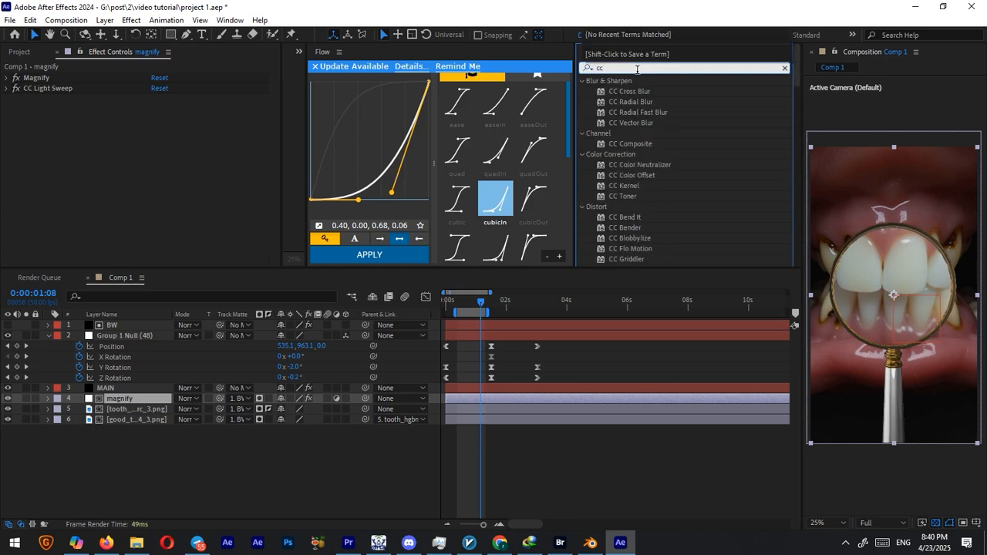
{"action": "type", "text": " gla"}
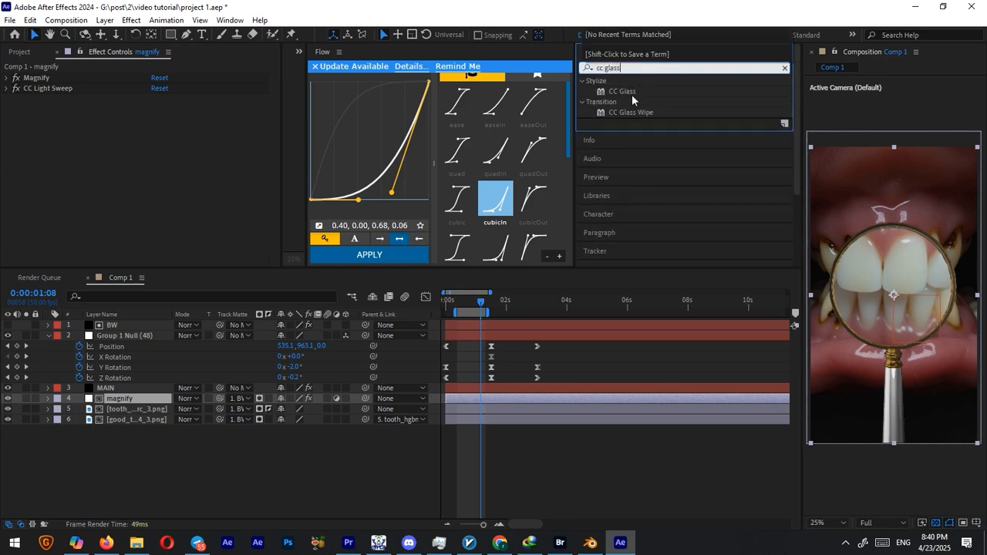
{"action": "type", "text": "ss"}
{"action": "double_click", "coordinate": [621, 92]}
Set the CC Glass bump map on the magnify layer to BW with Effects & Masks, using the Luminance property.
{"action": "left_click", "coordinate": [17, 109]}
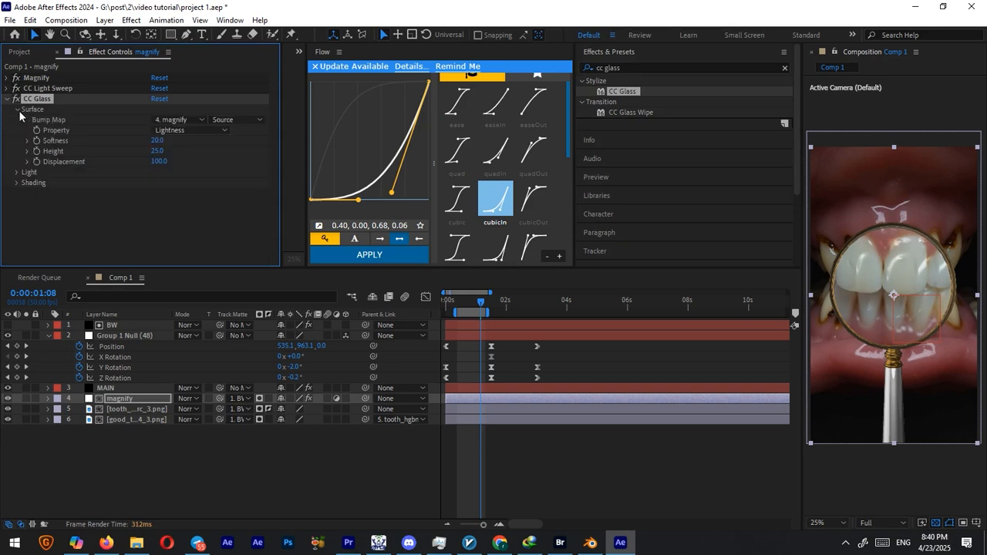
{"action": "left_click", "coordinate": [153, 229]}
{"action": "left_click", "coordinate": [177, 122]}
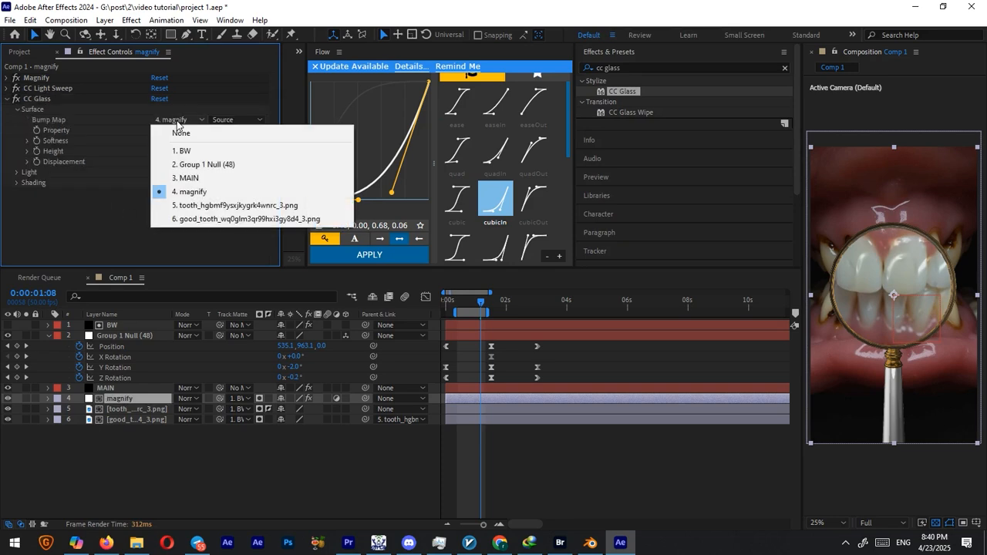
{"action": "left_click", "coordinate": [176, 150]}
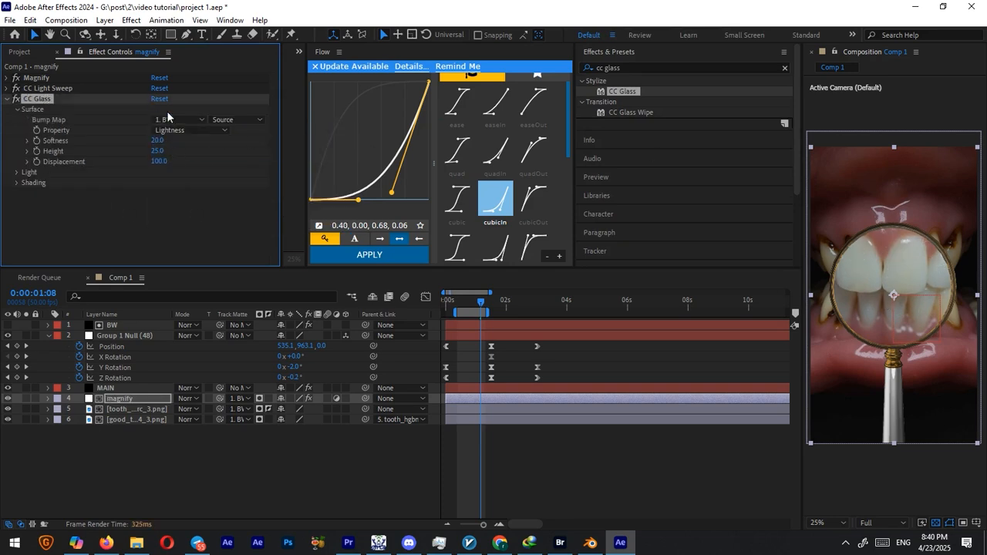
{"action": "left_click", "coordinate": [240, 118]}
{"action": "left_click", "coordinate": [244, 163]}
{"action": "left_click", "coordinate": [214, 129]}
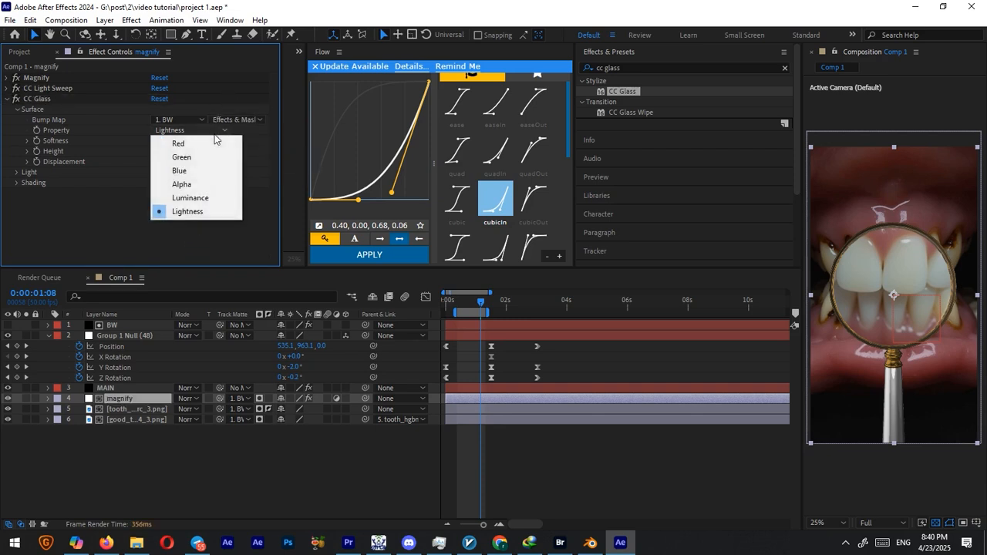
{"action": "left_click", "coordinate": [179, 198]}
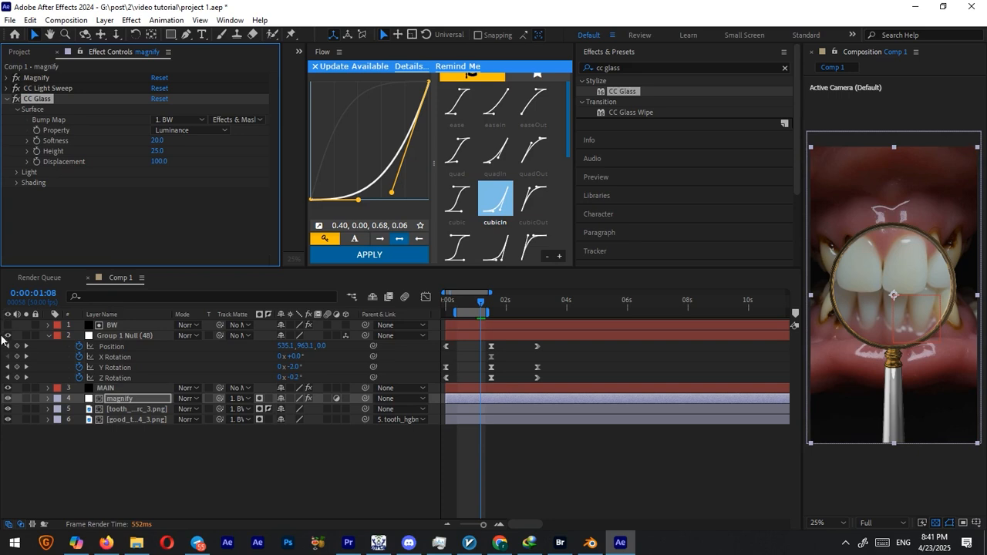
Apply the Invert effect to the BW layer and hide that layer in the composition.
{"action": "left_click", "coordinate": [112, 327]}
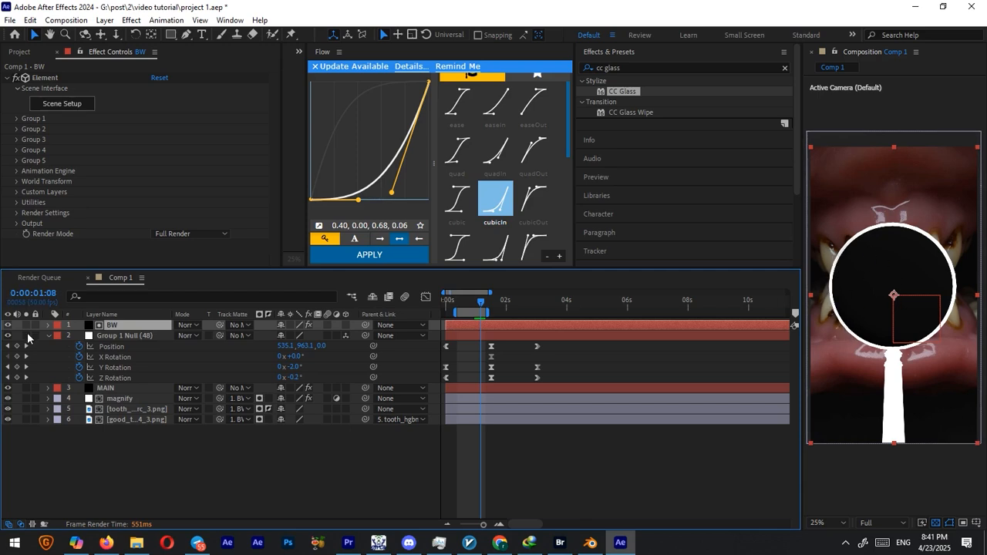
{"action": "left_click", "coordinate": [626, 68]}
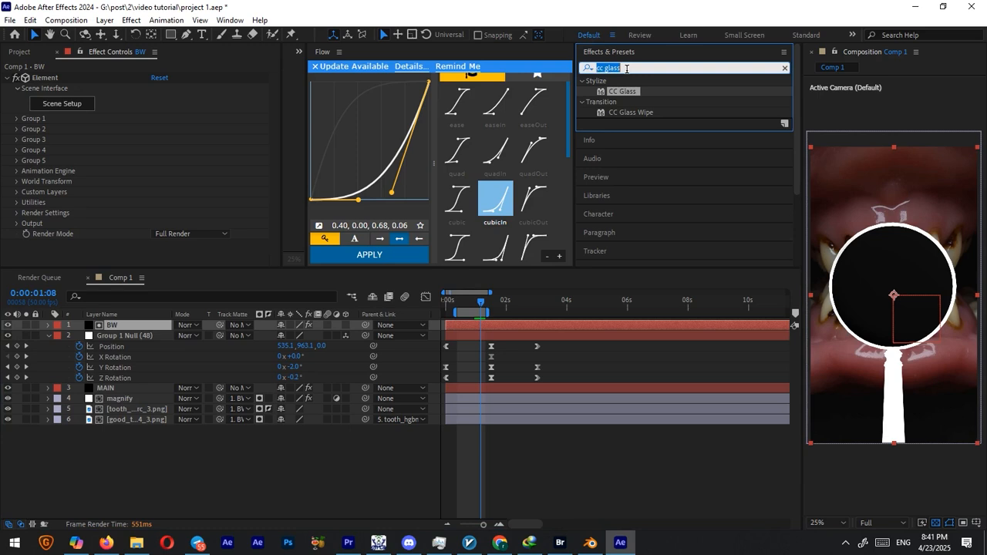
{"action": "key", "text": "BackSpace"}
{"action": "type", "text": "inv"}
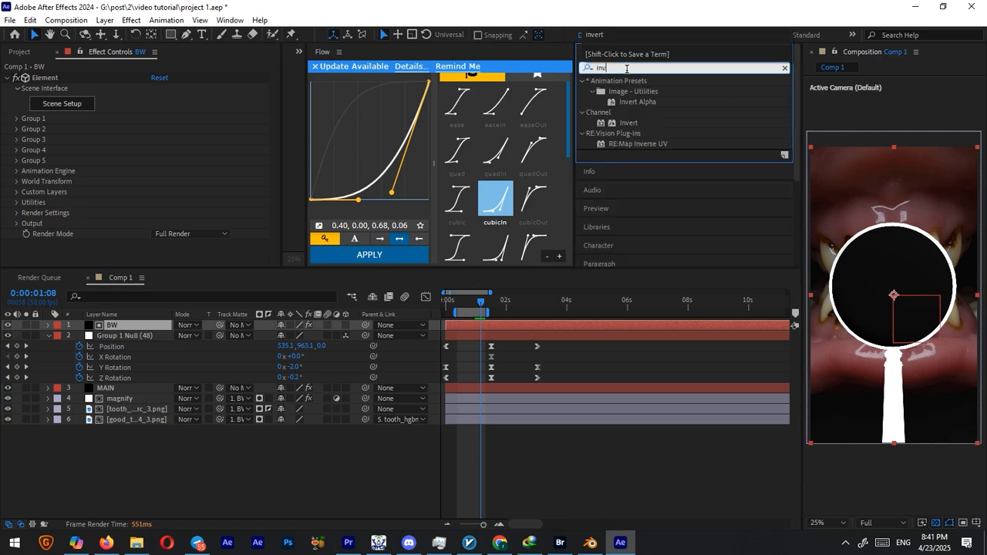
{"action": "type", "text": "ert"}
{"action": "left_click", "coordinate": [624, 123]}
{"action": "left_click_drag", "start_coordinate": [624, 124], "coordinate": [166, 323]}
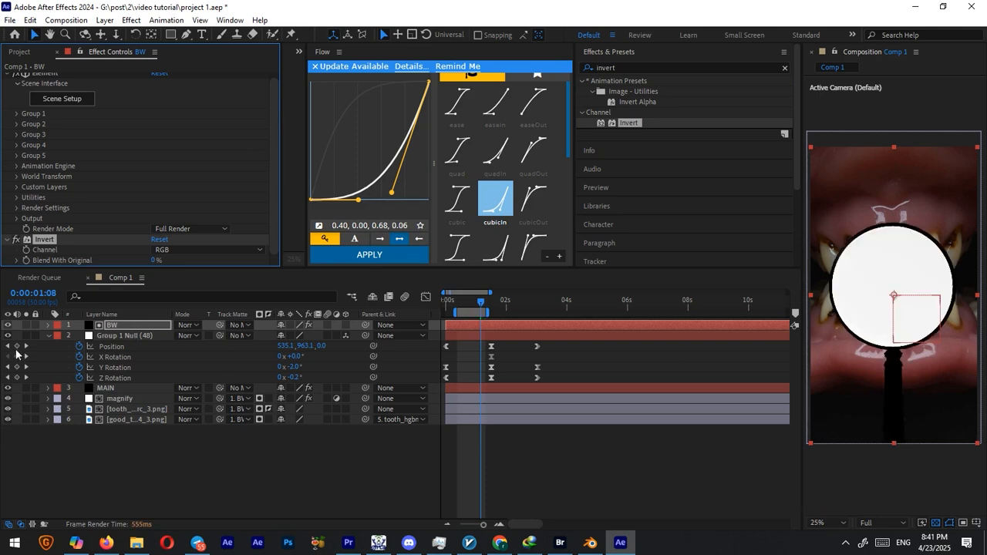
{"action": "left_click", "coordinate": [8, 325]}
Set the magnify layer's CC Glass softness to 109.6, height to 100 and displacement to 213.
{"action": "left_click", "coordinate": [119, 398]}
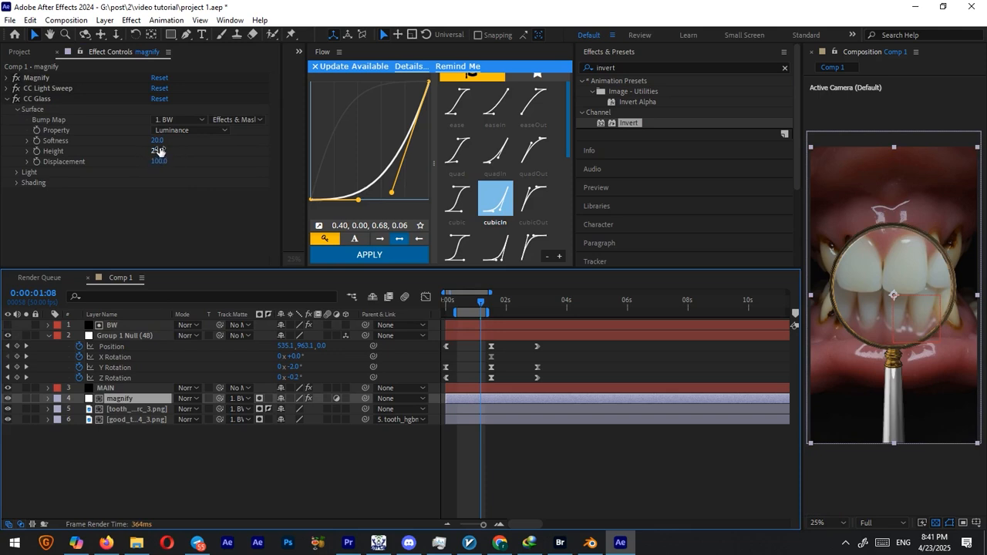
{"action": "left_click_drag", "start_coordinate": [157, 151], "coordinate": [244, 141]}
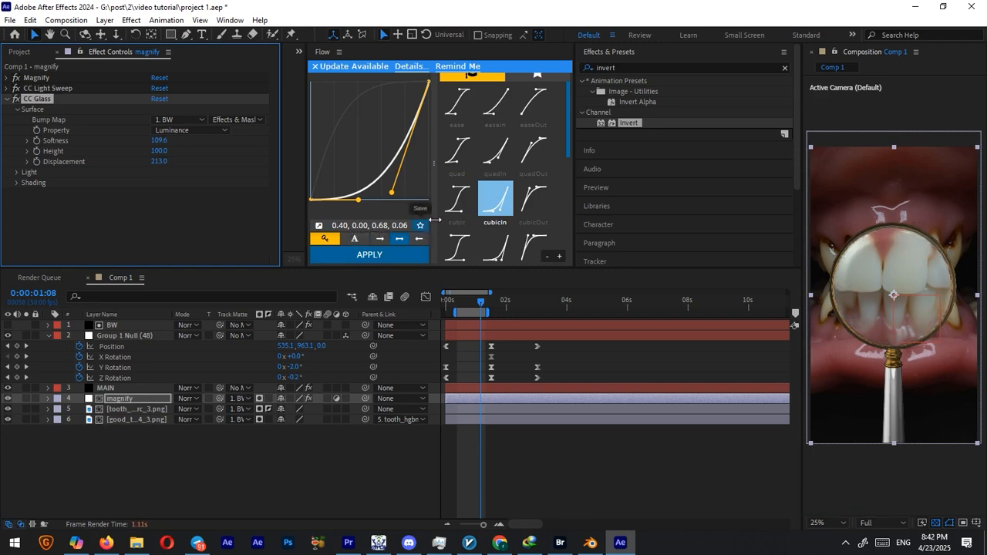
Review the finished sample dental videos in the media players, switching to Movies & TV to play tech 3.
{"action": "key", "text": "space"}
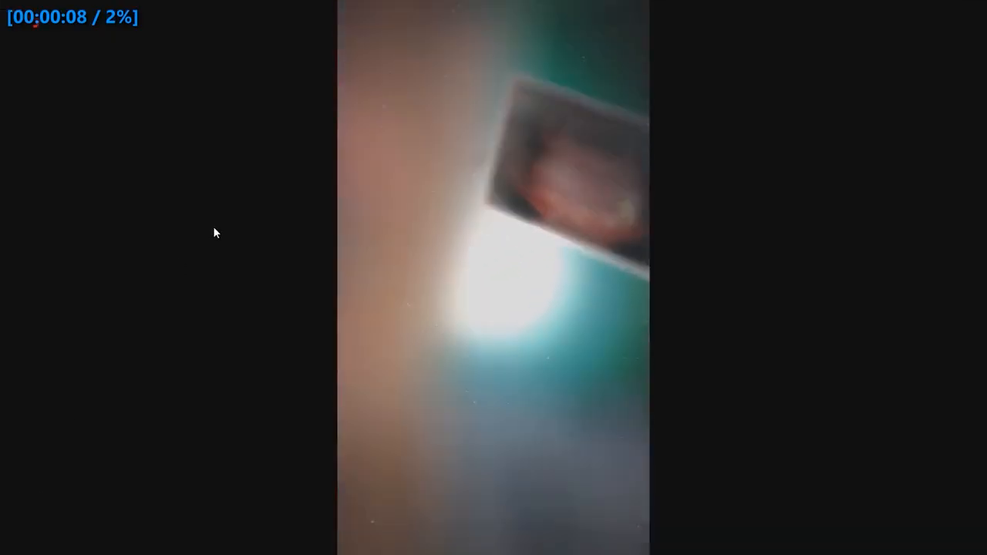
{"action": "key", "text": "space"}
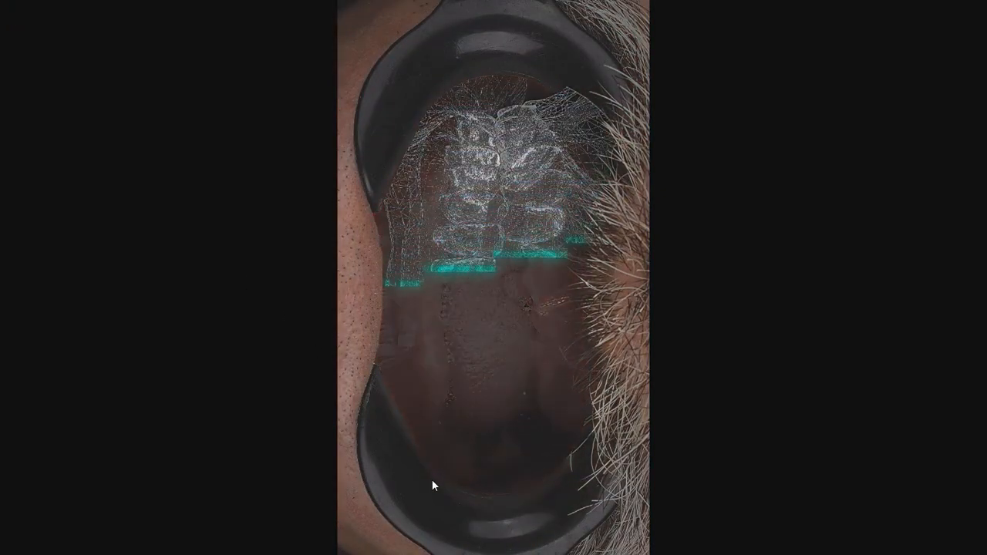
{"action": "key", "text": "alt+Tab"}
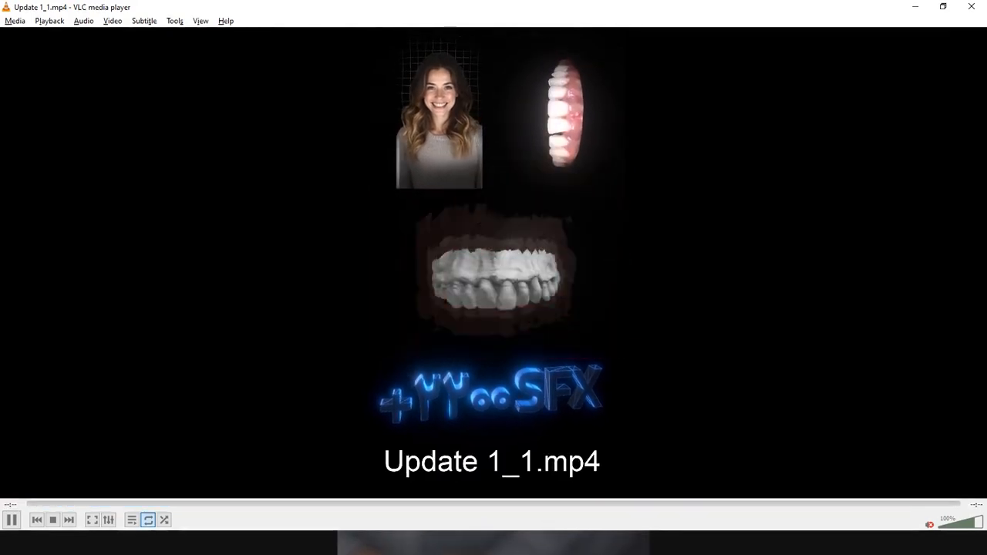
{"action": "key", "text": "alt+Tab"}
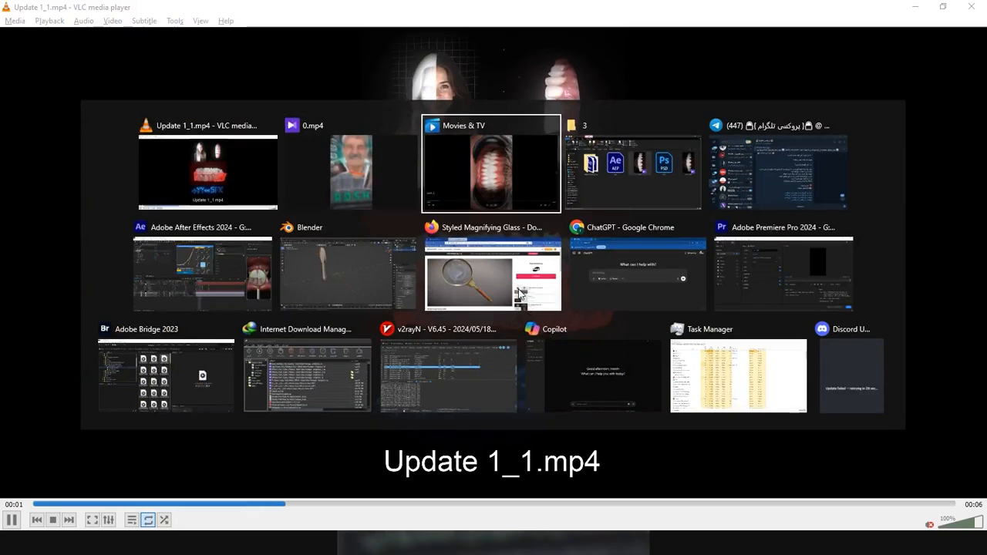
{"action": "left_click", "coordinate": [494, 522]}
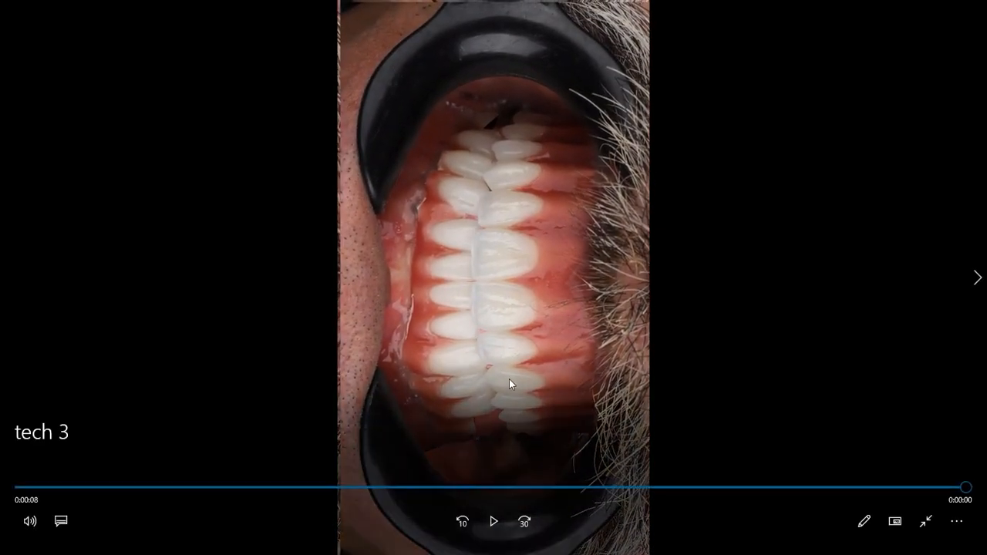
{"action": "left_click", "coordinate": [509, 379]}
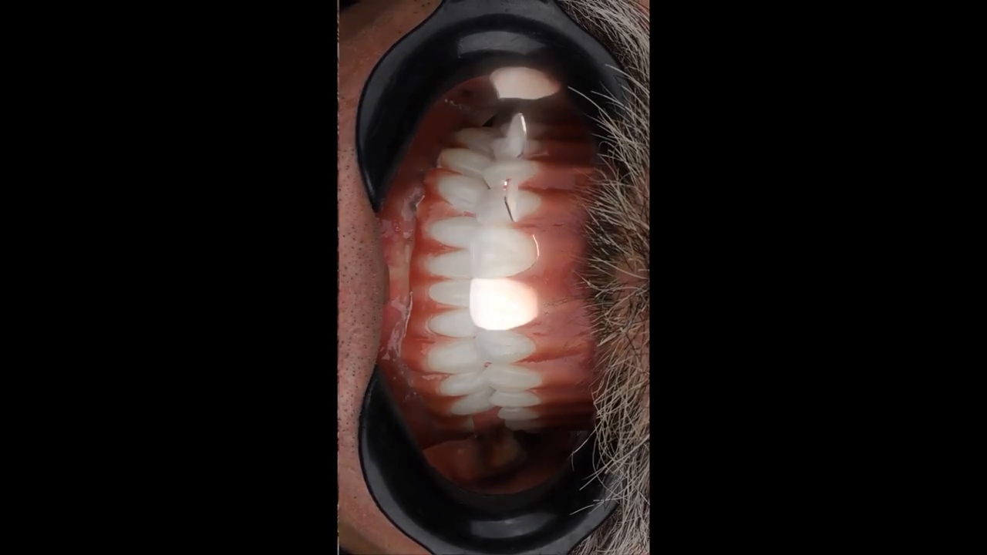